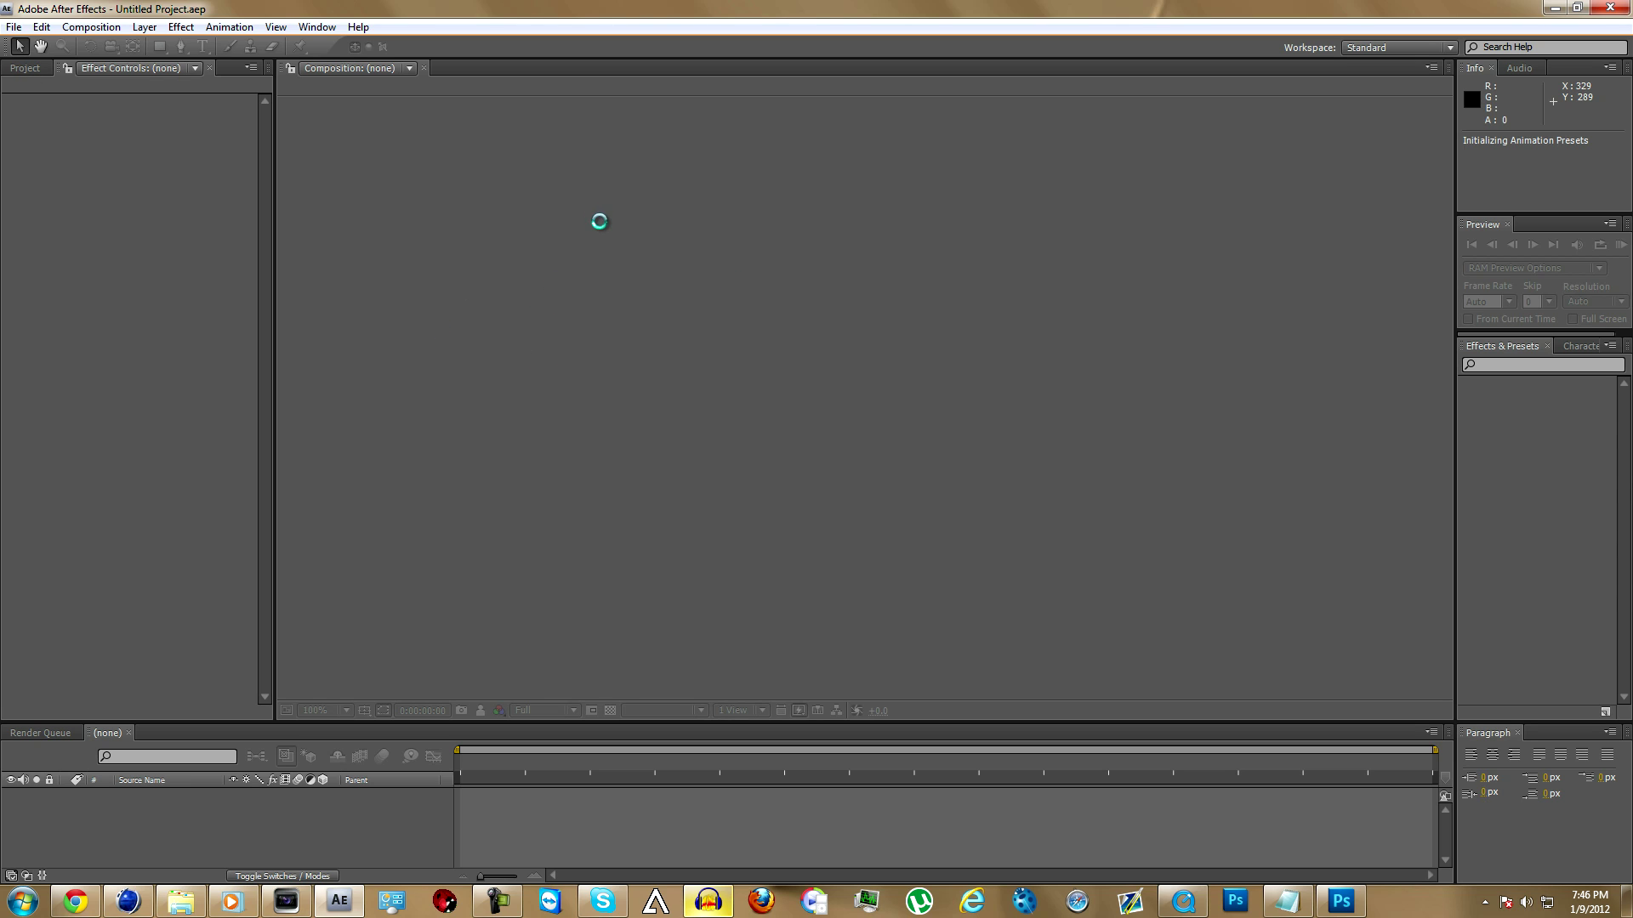
Import mission triple.mp4 from the Jeff folder into the After Effects Project panel
click(25, 67)
click(186, 909)
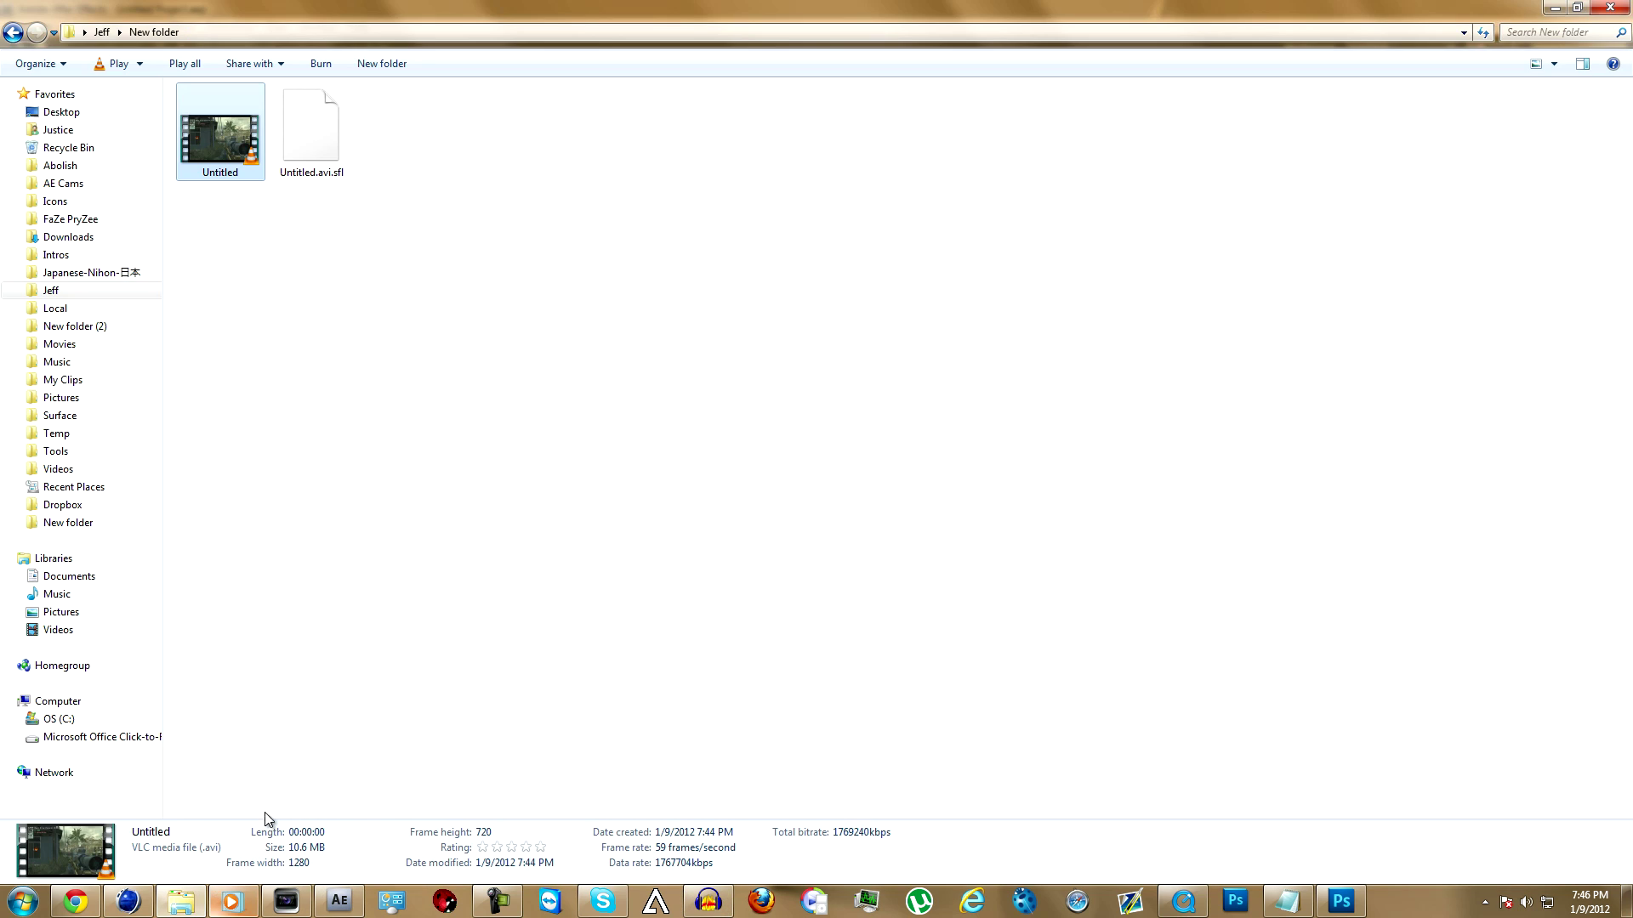
click(13, 32)
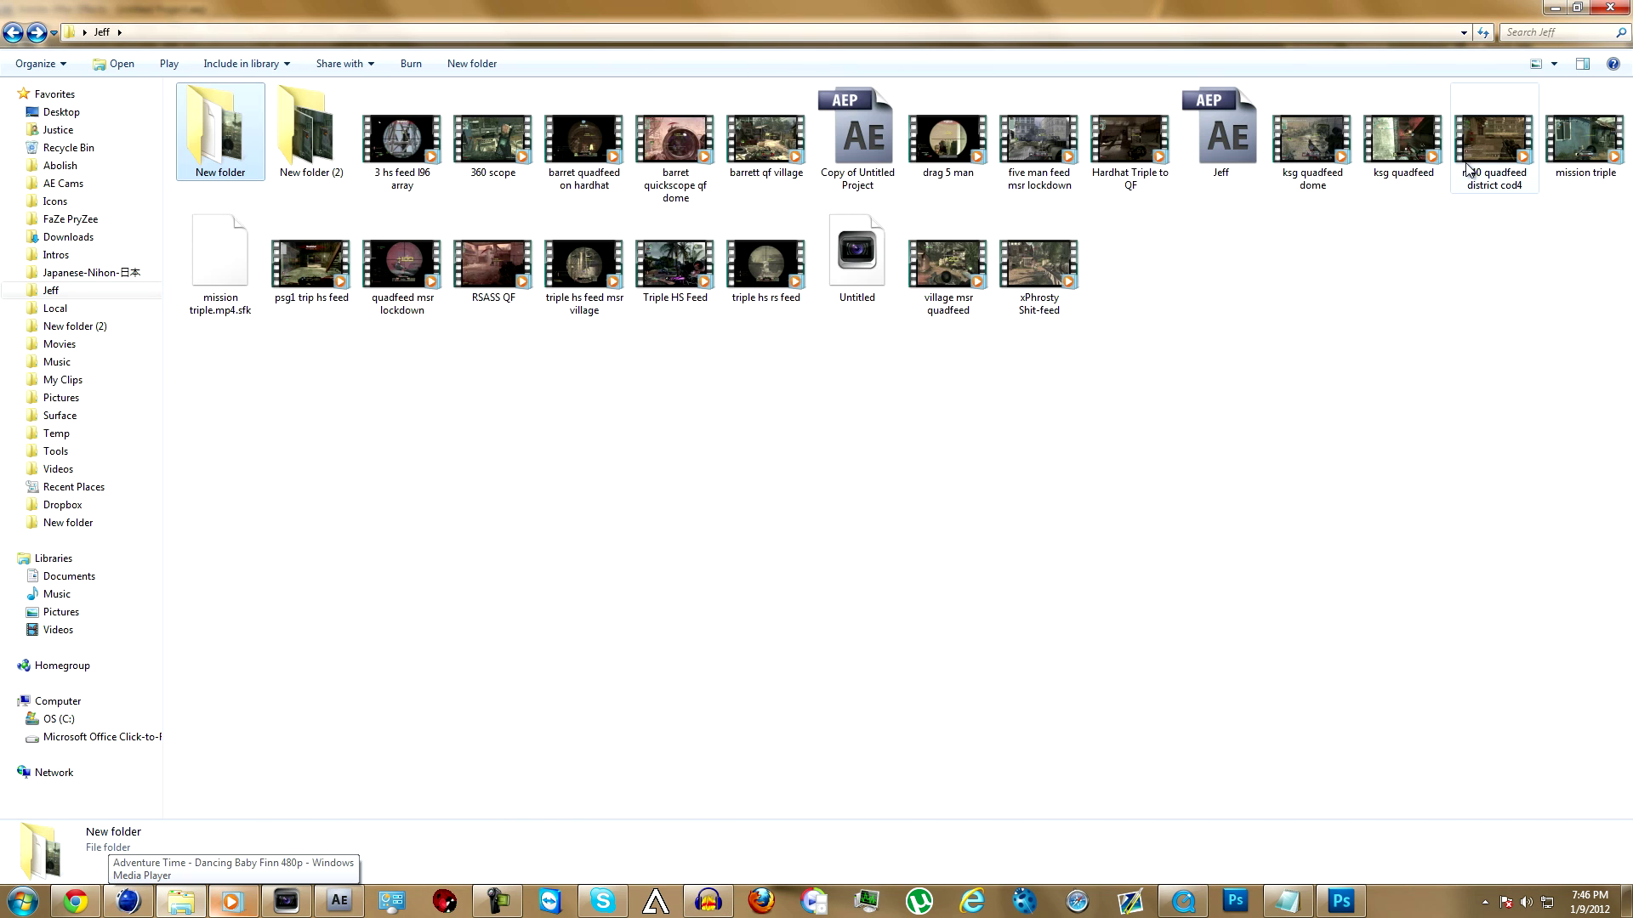
drag(1585, 137, 240, 466)
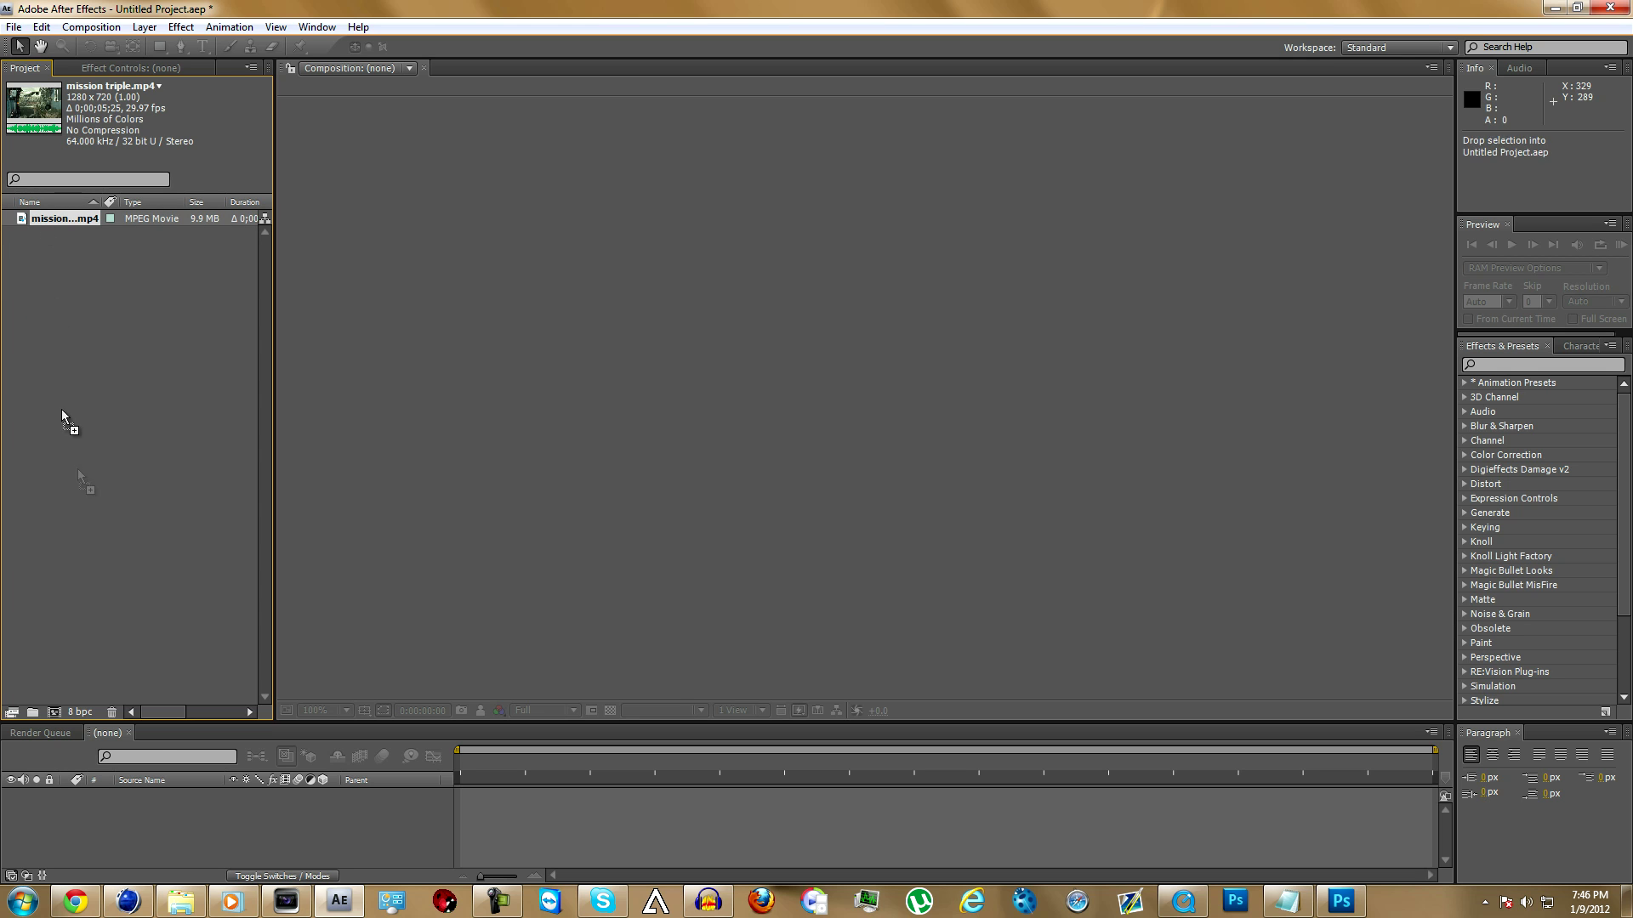
Create the mission triple composition from the footage and cue the time to about 0;00;01;29
drag(64, 218, 671, 770)
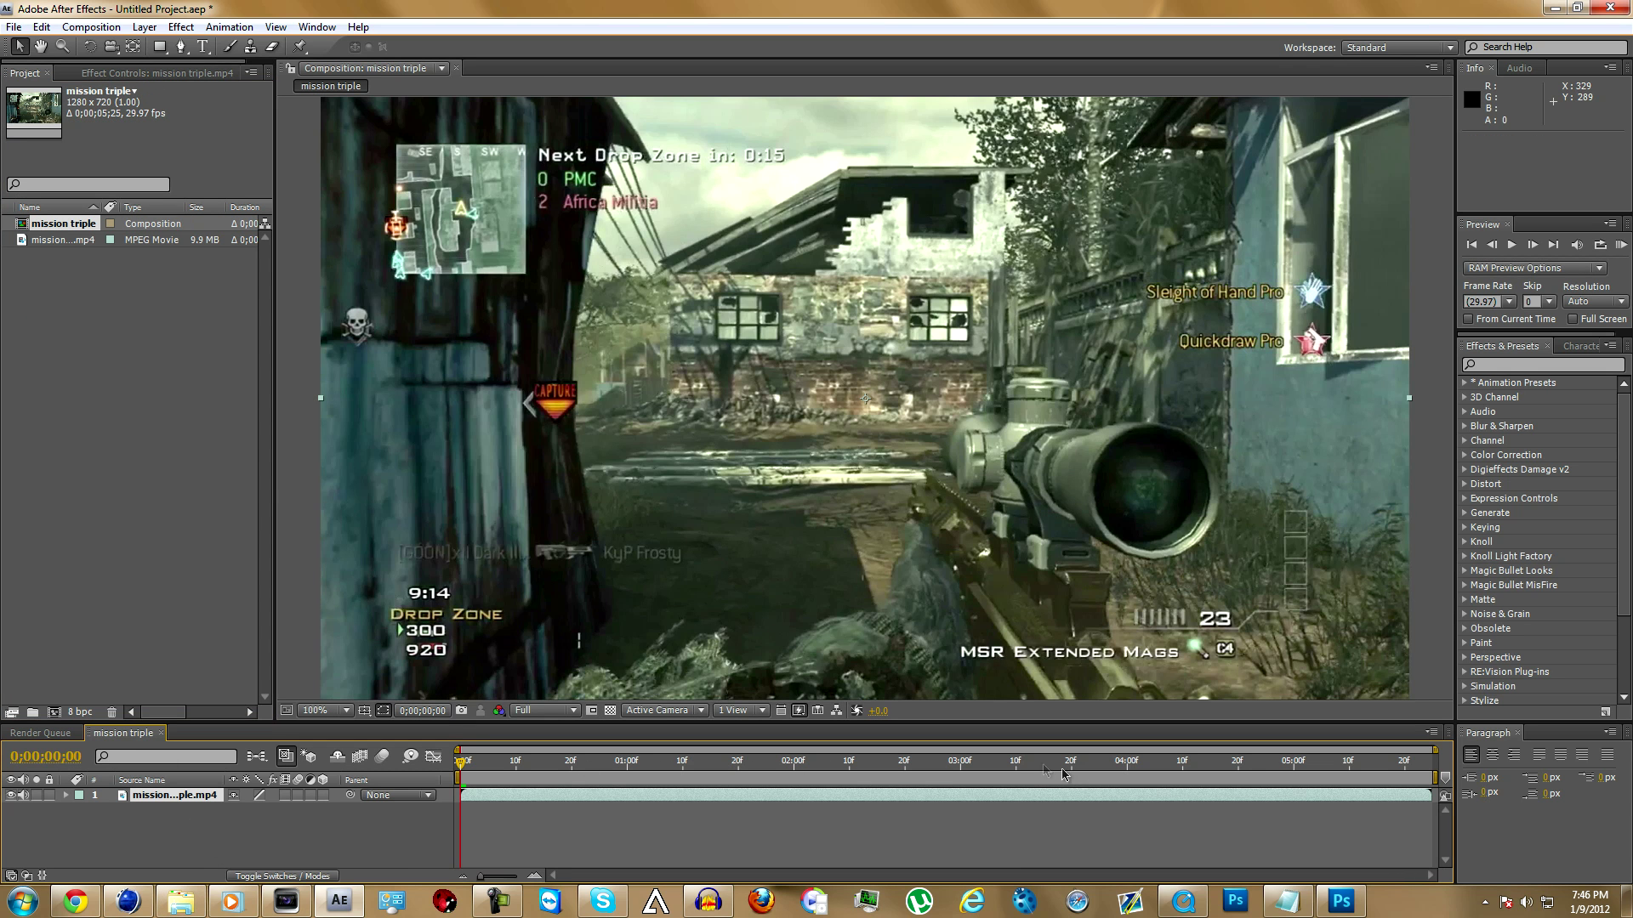
click(1022, 763)
drag(872, 771, 790, 771)
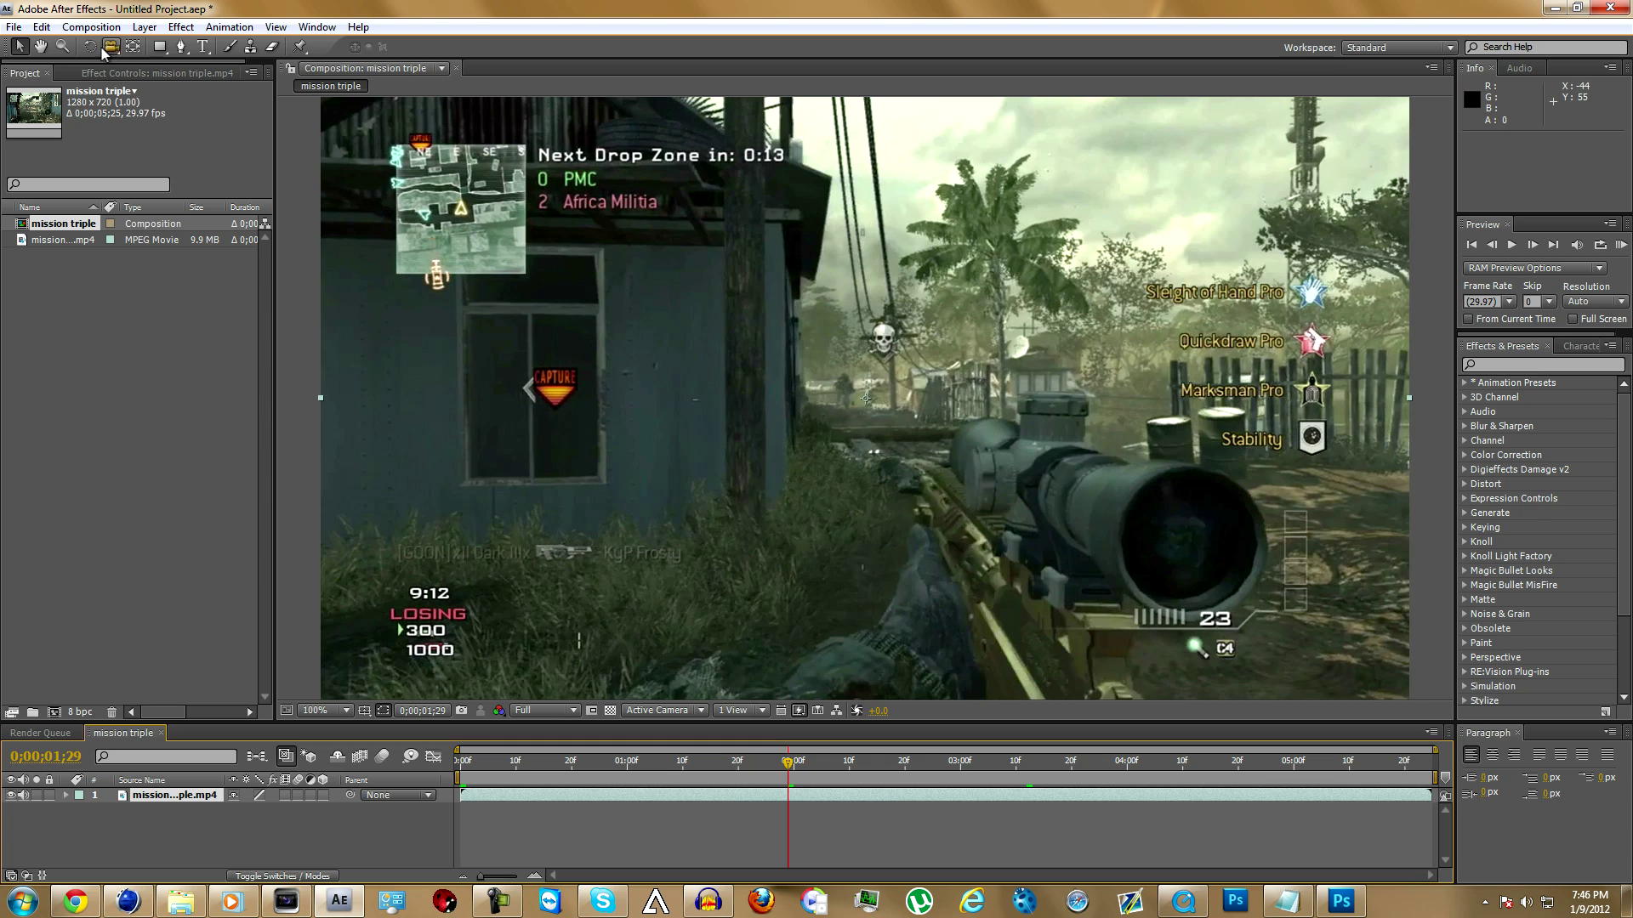
Apply Twixtor Pro 4.5 to the clip using the saved preset z
click(179, 27)
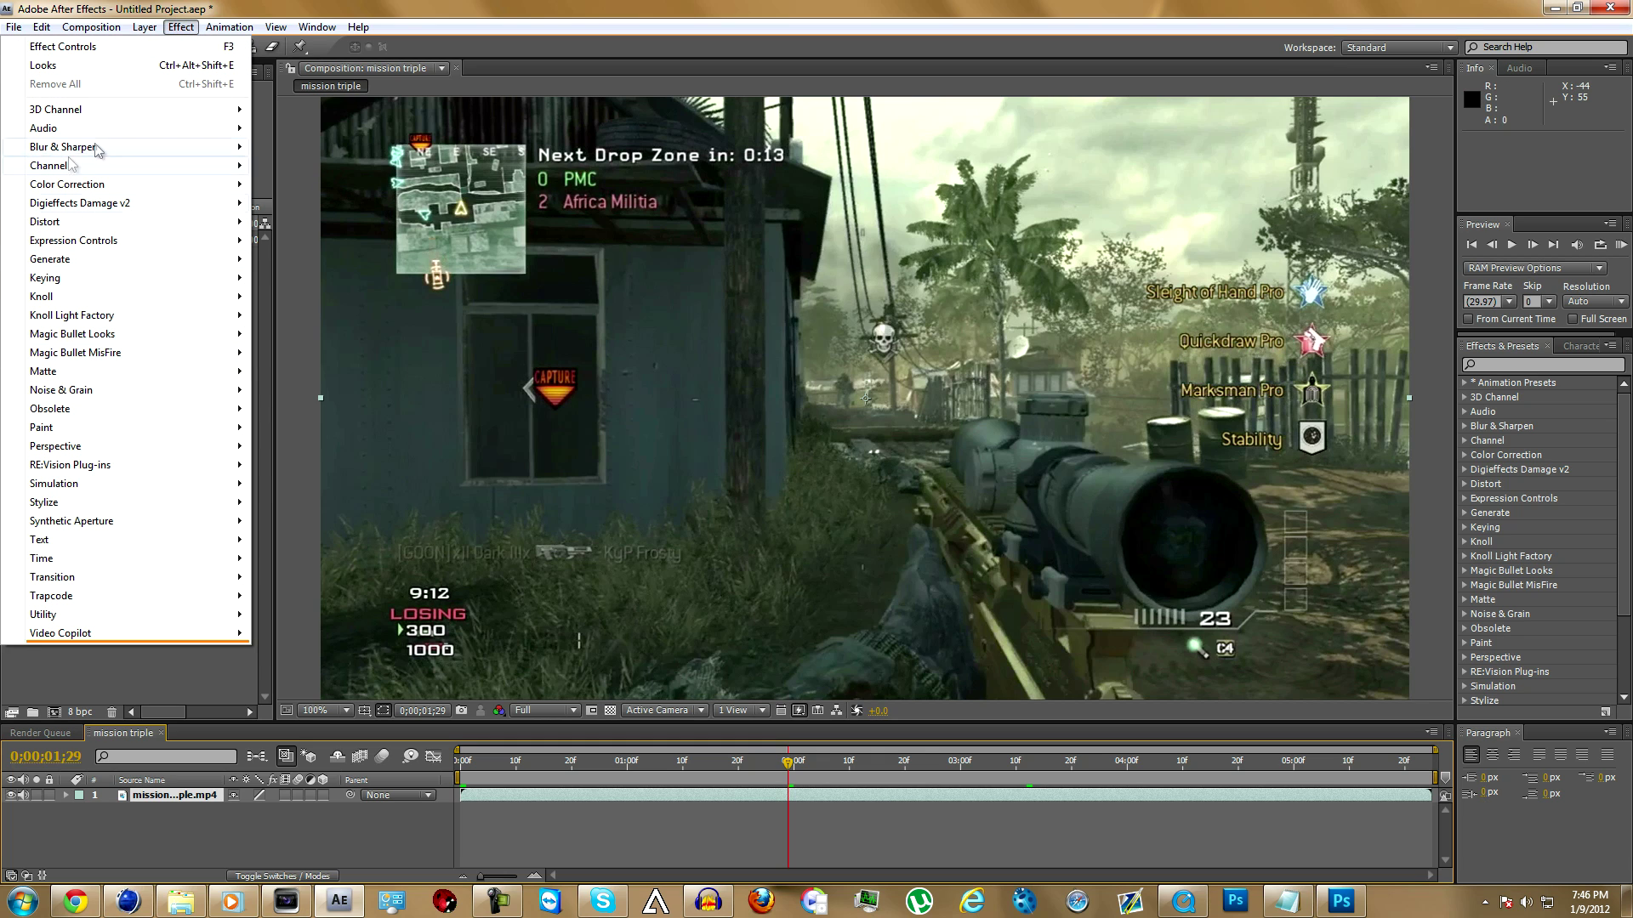
mouse_move(162, 466)
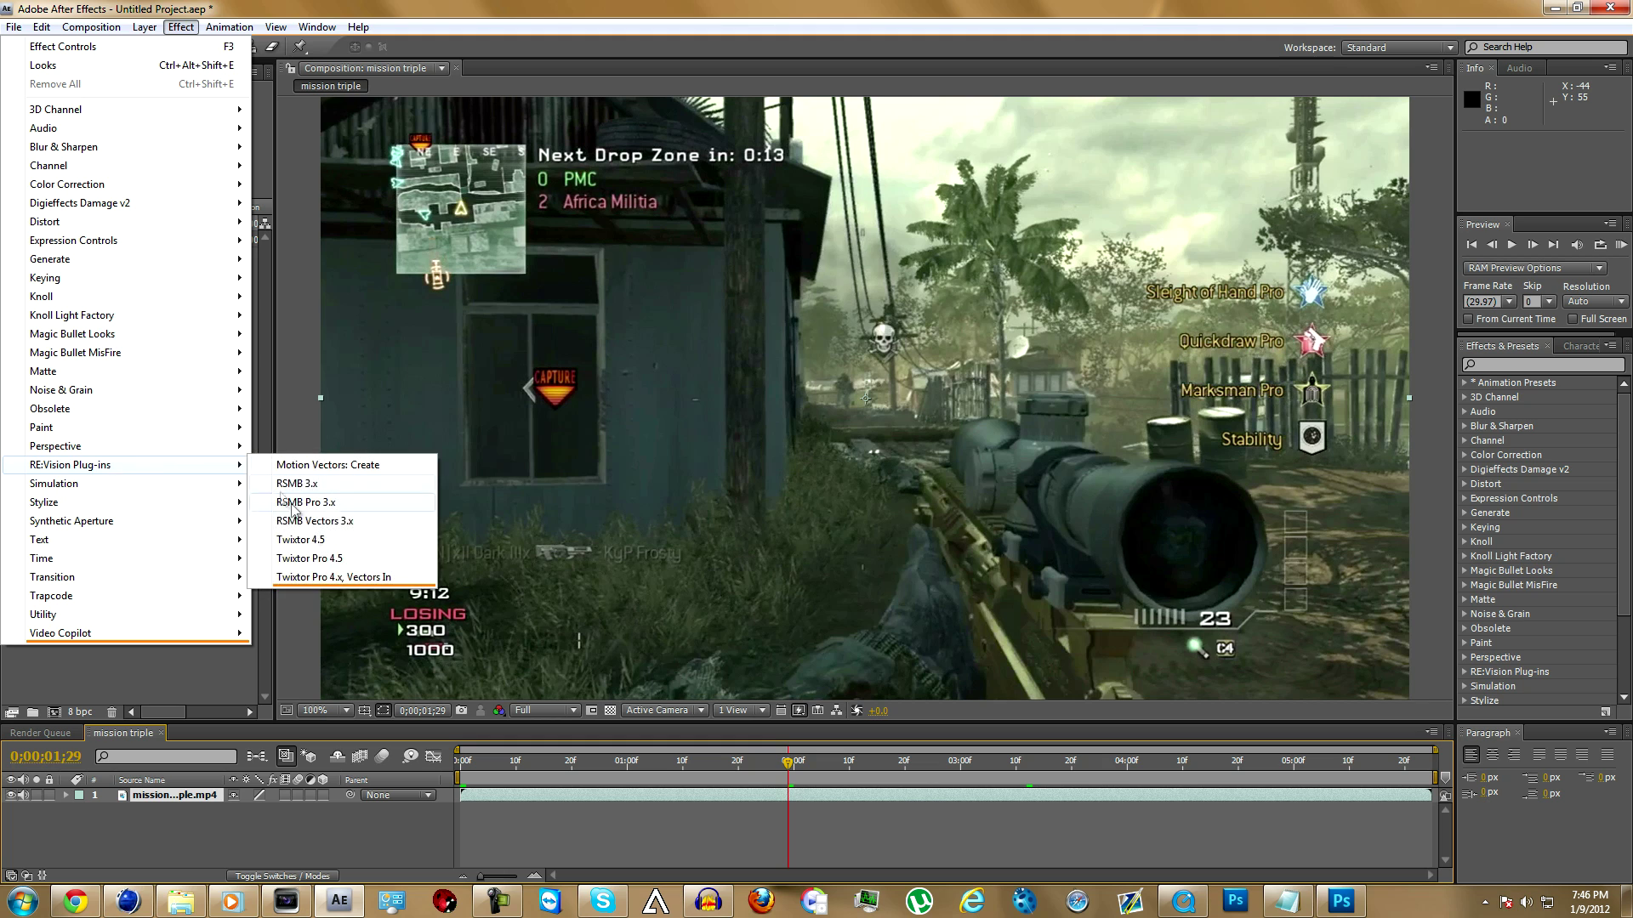
click(331, 561)
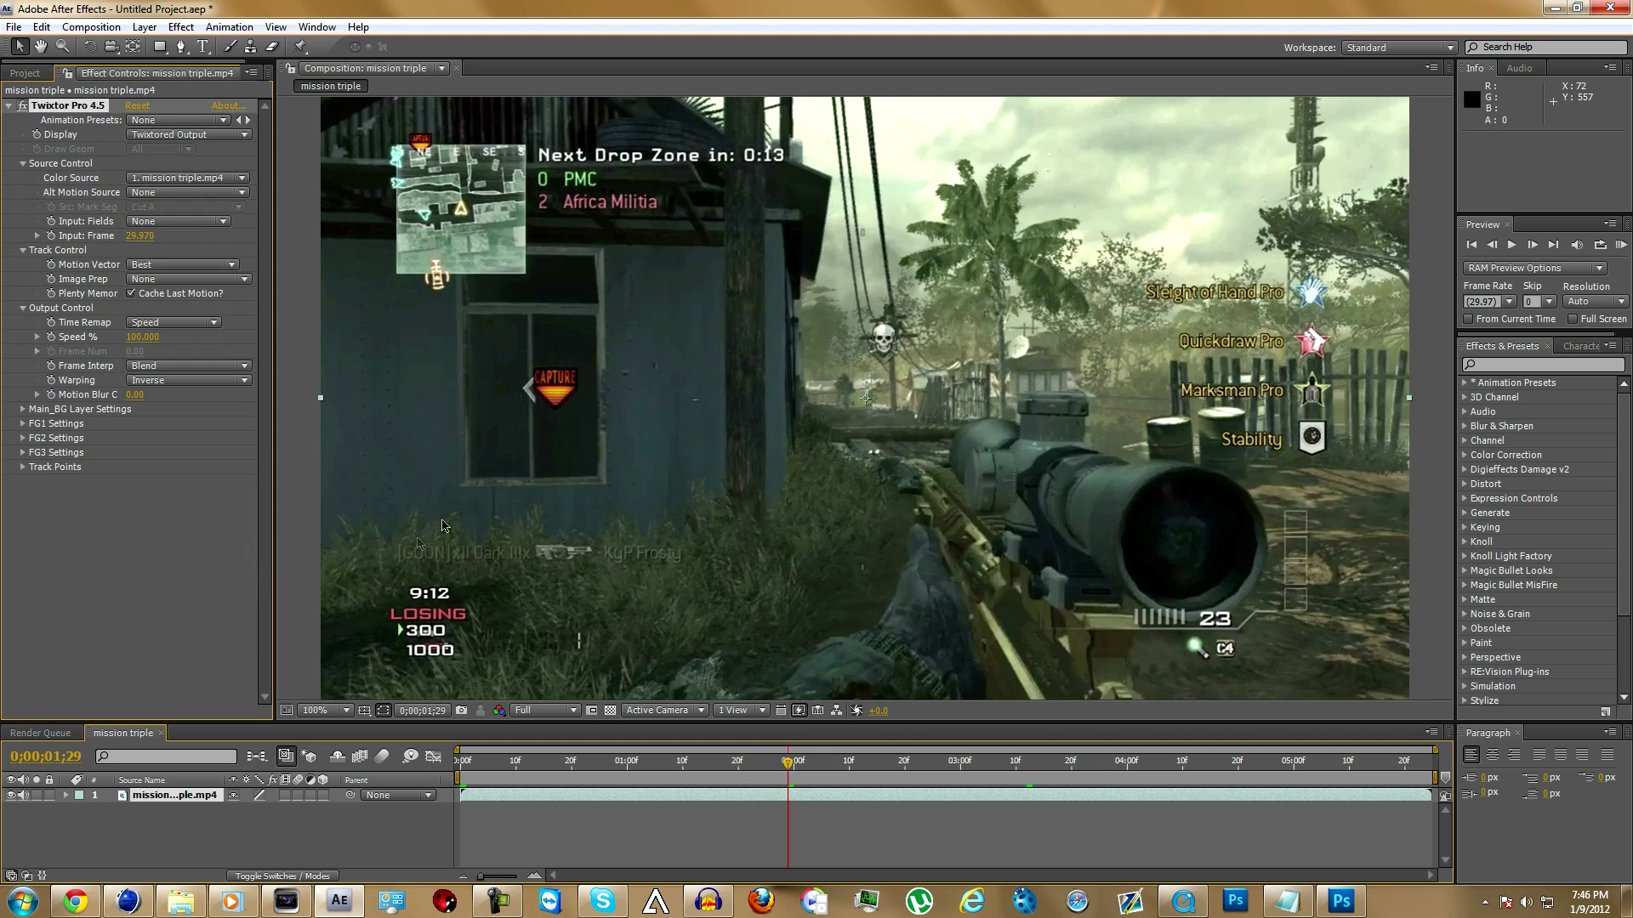
click(196, 123)
click(194, 228)
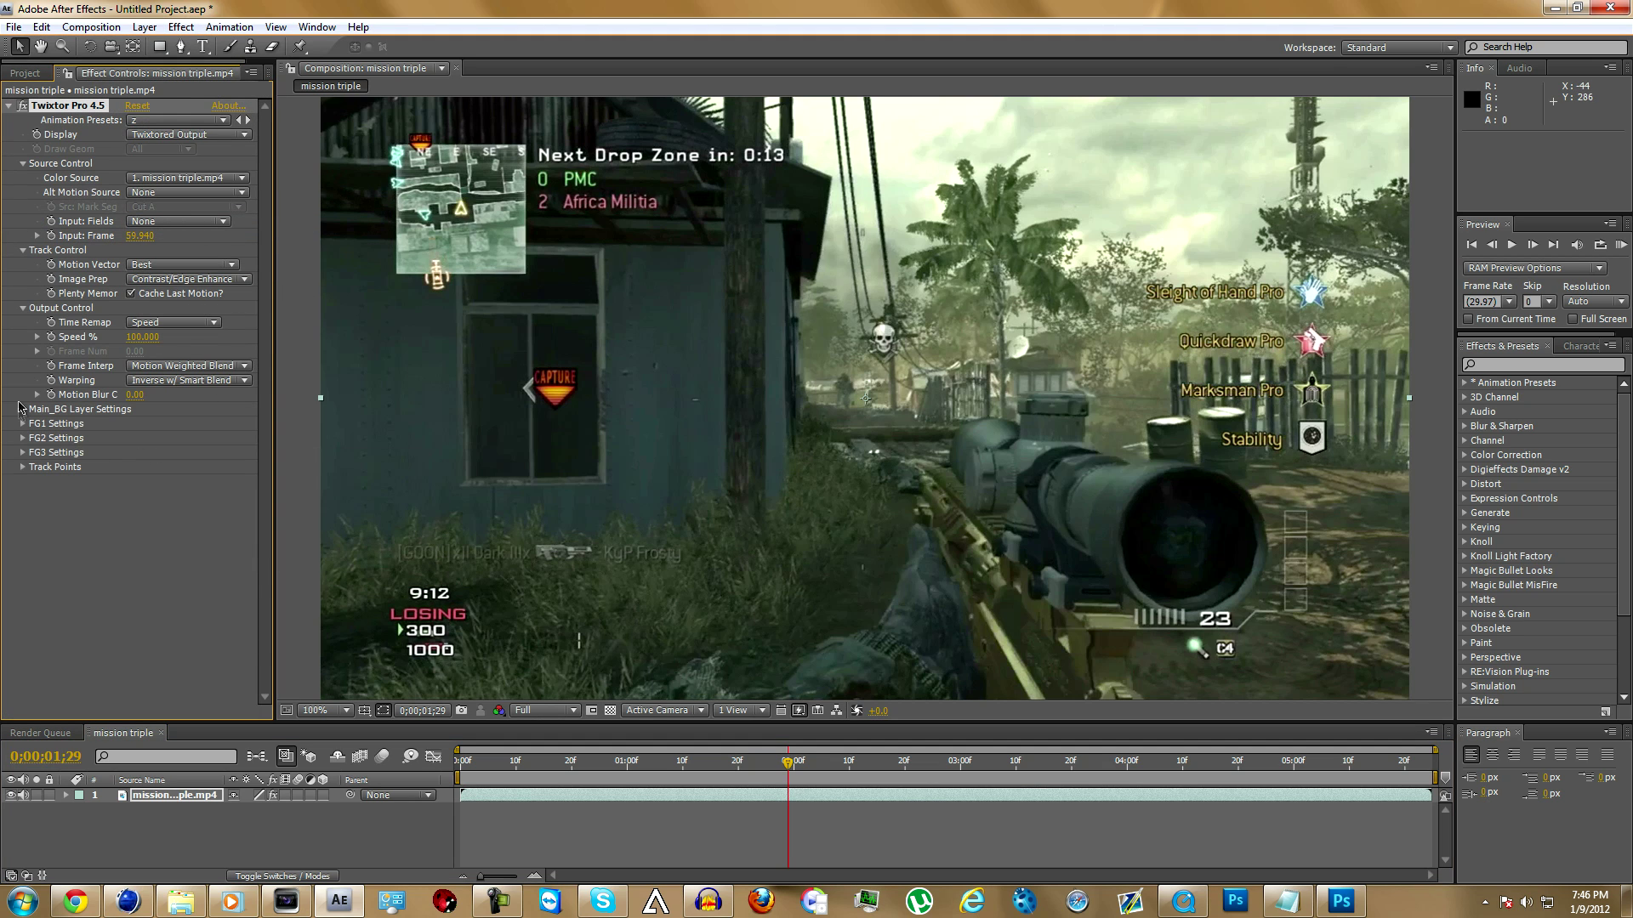
Keyframe Twixtor's Speed %, then one frame later set it to 3%
click(51, 338)
key(Page_Down)
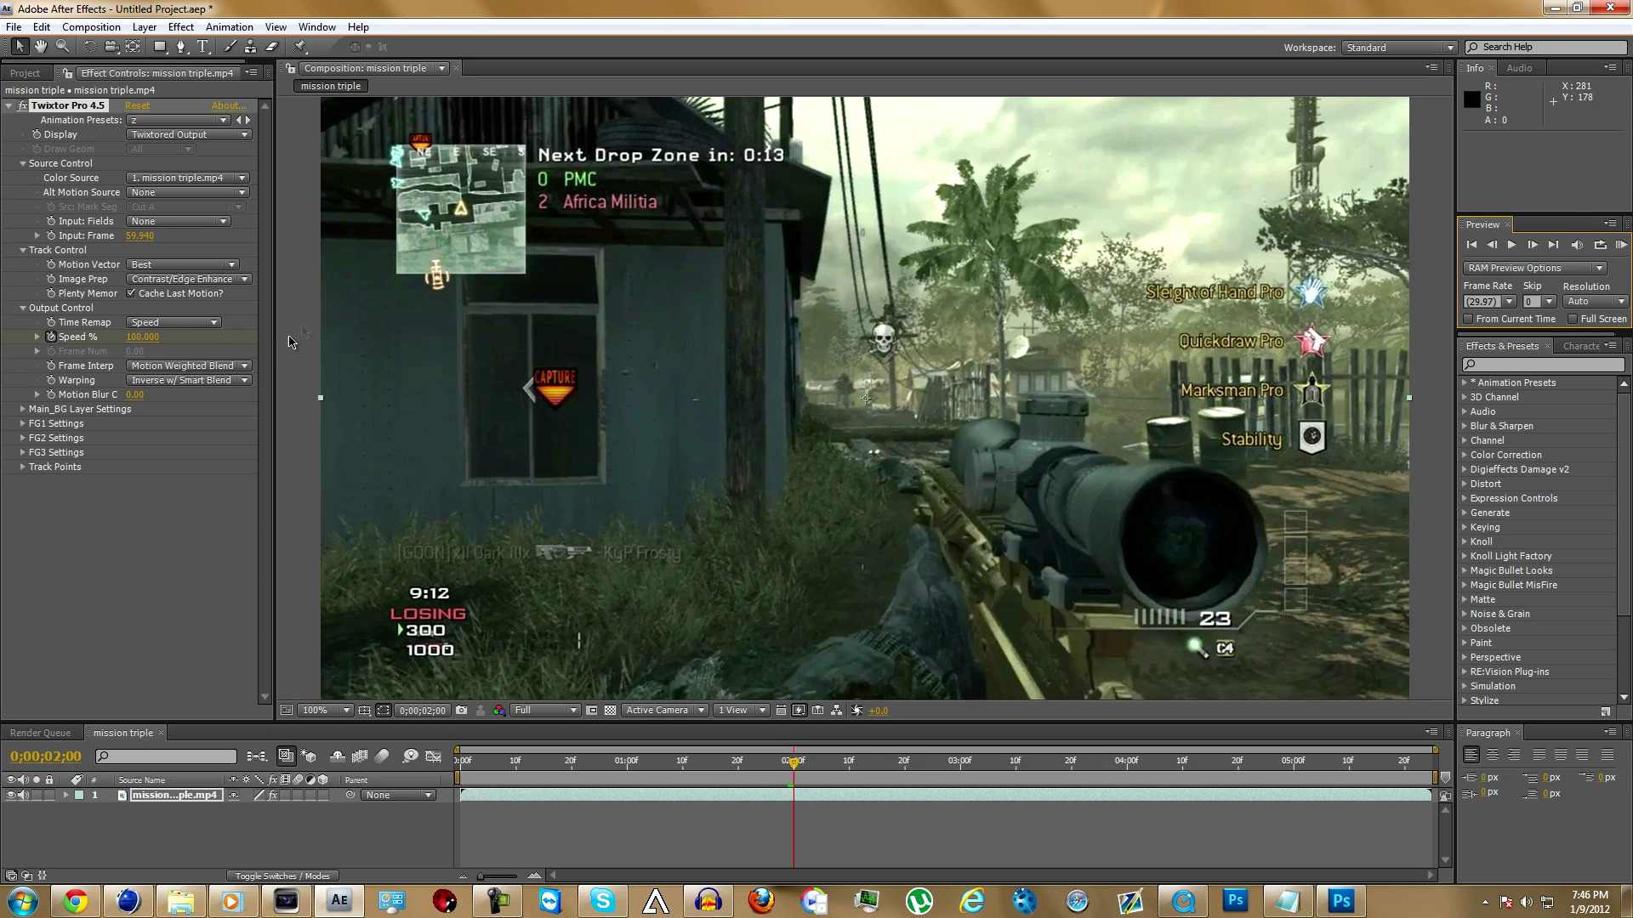
click(156, 339)
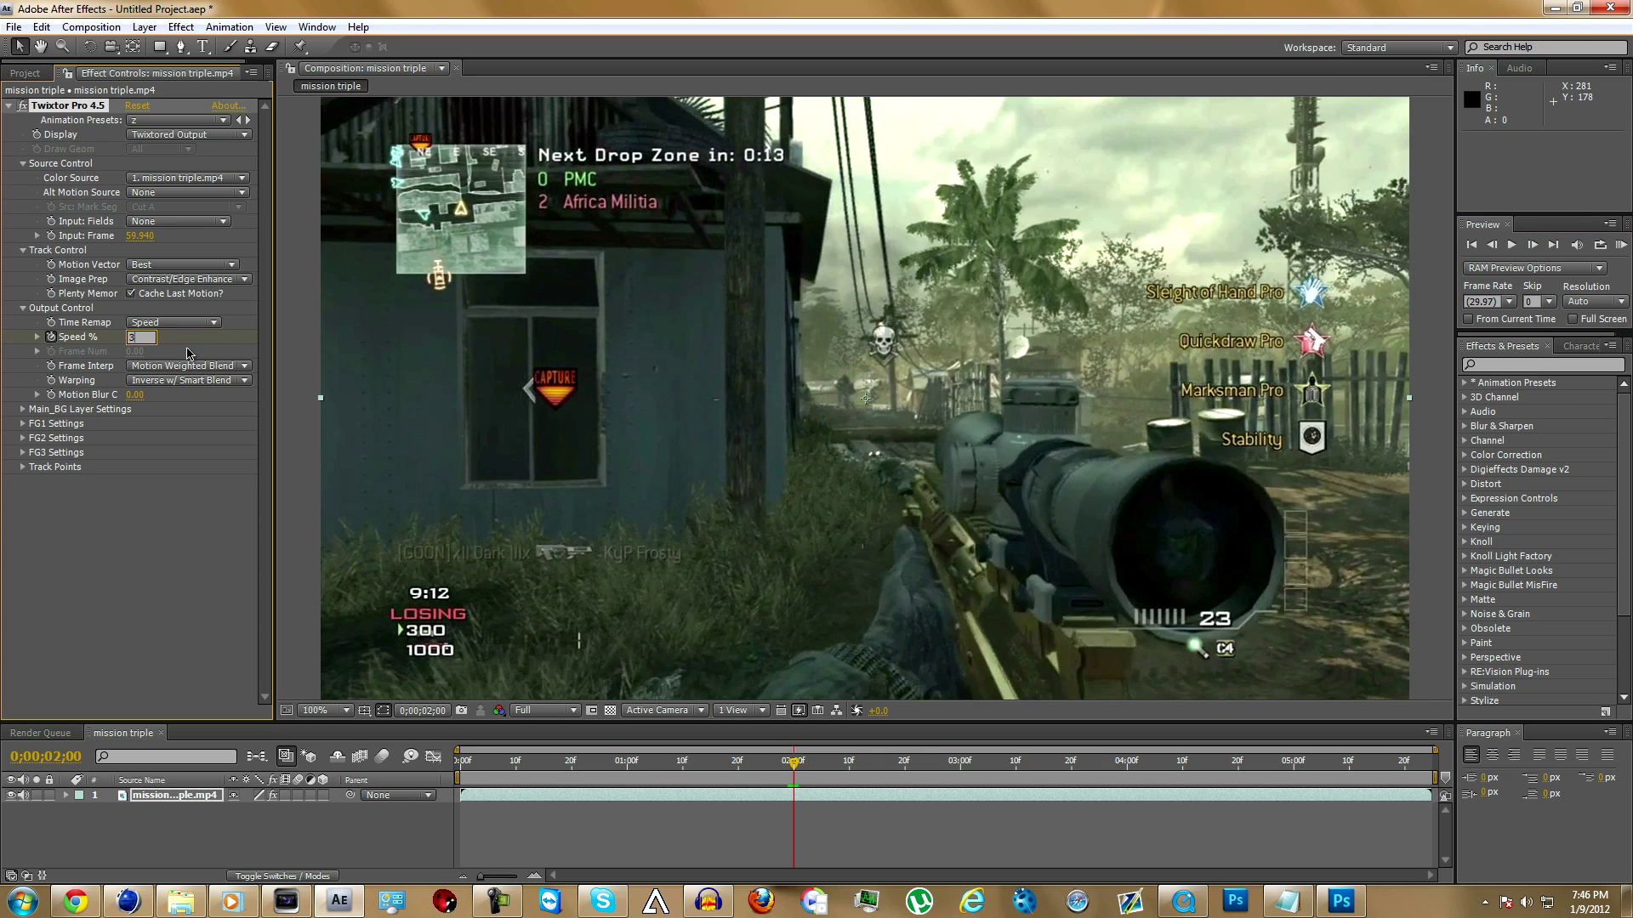
text(3)
key(Return)
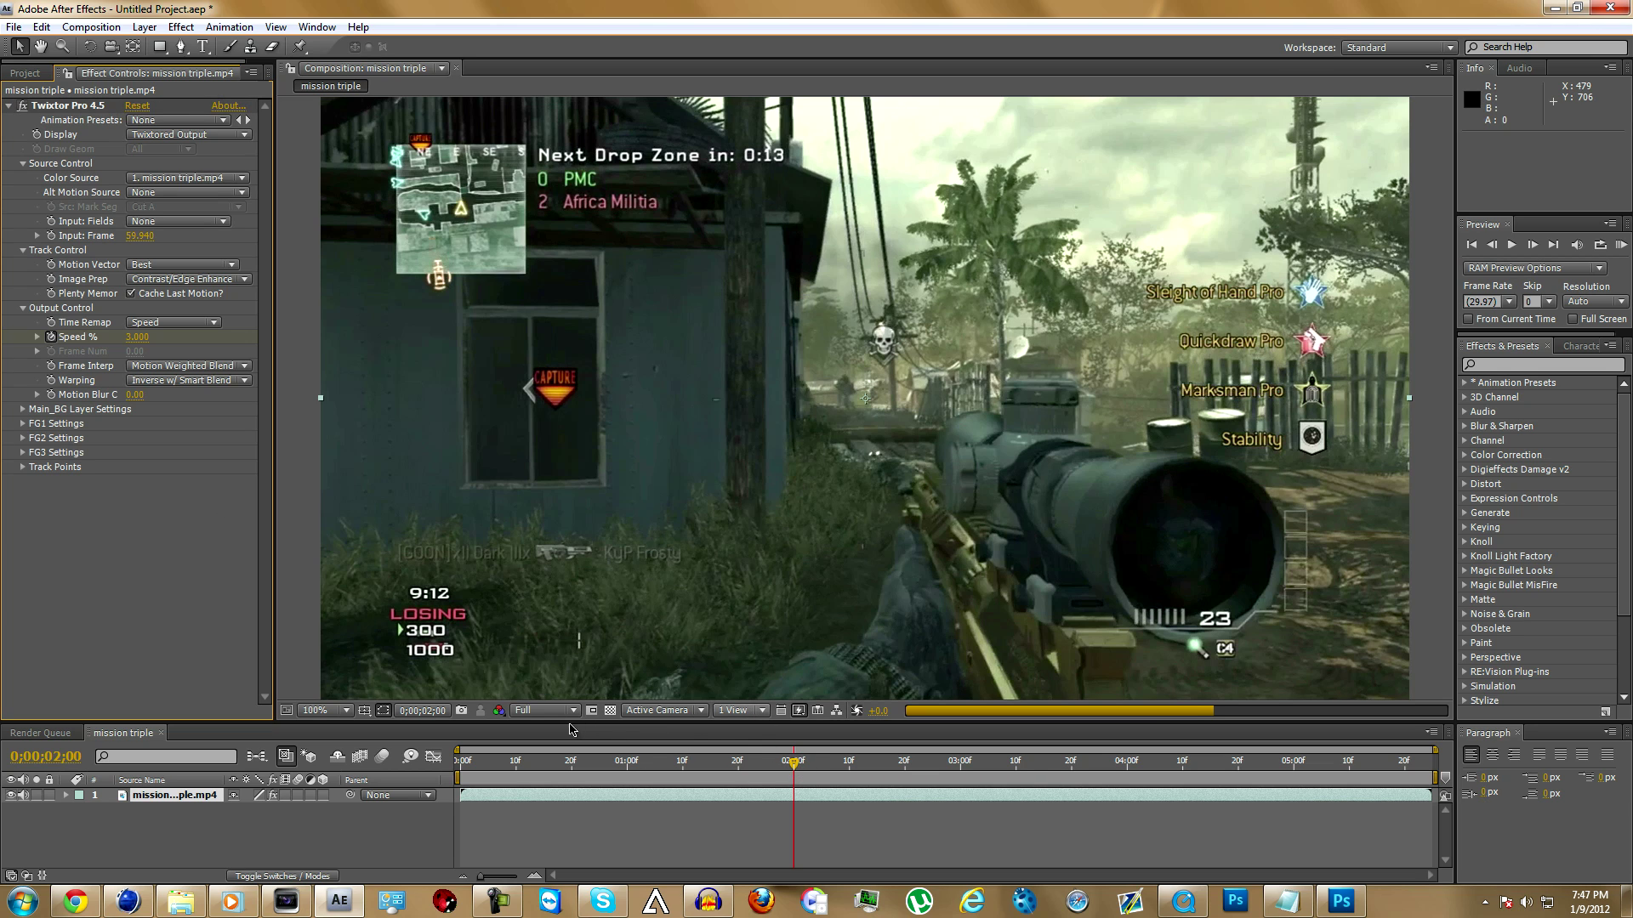
click(799, 762)
drag(808, 764, 1387, 754)
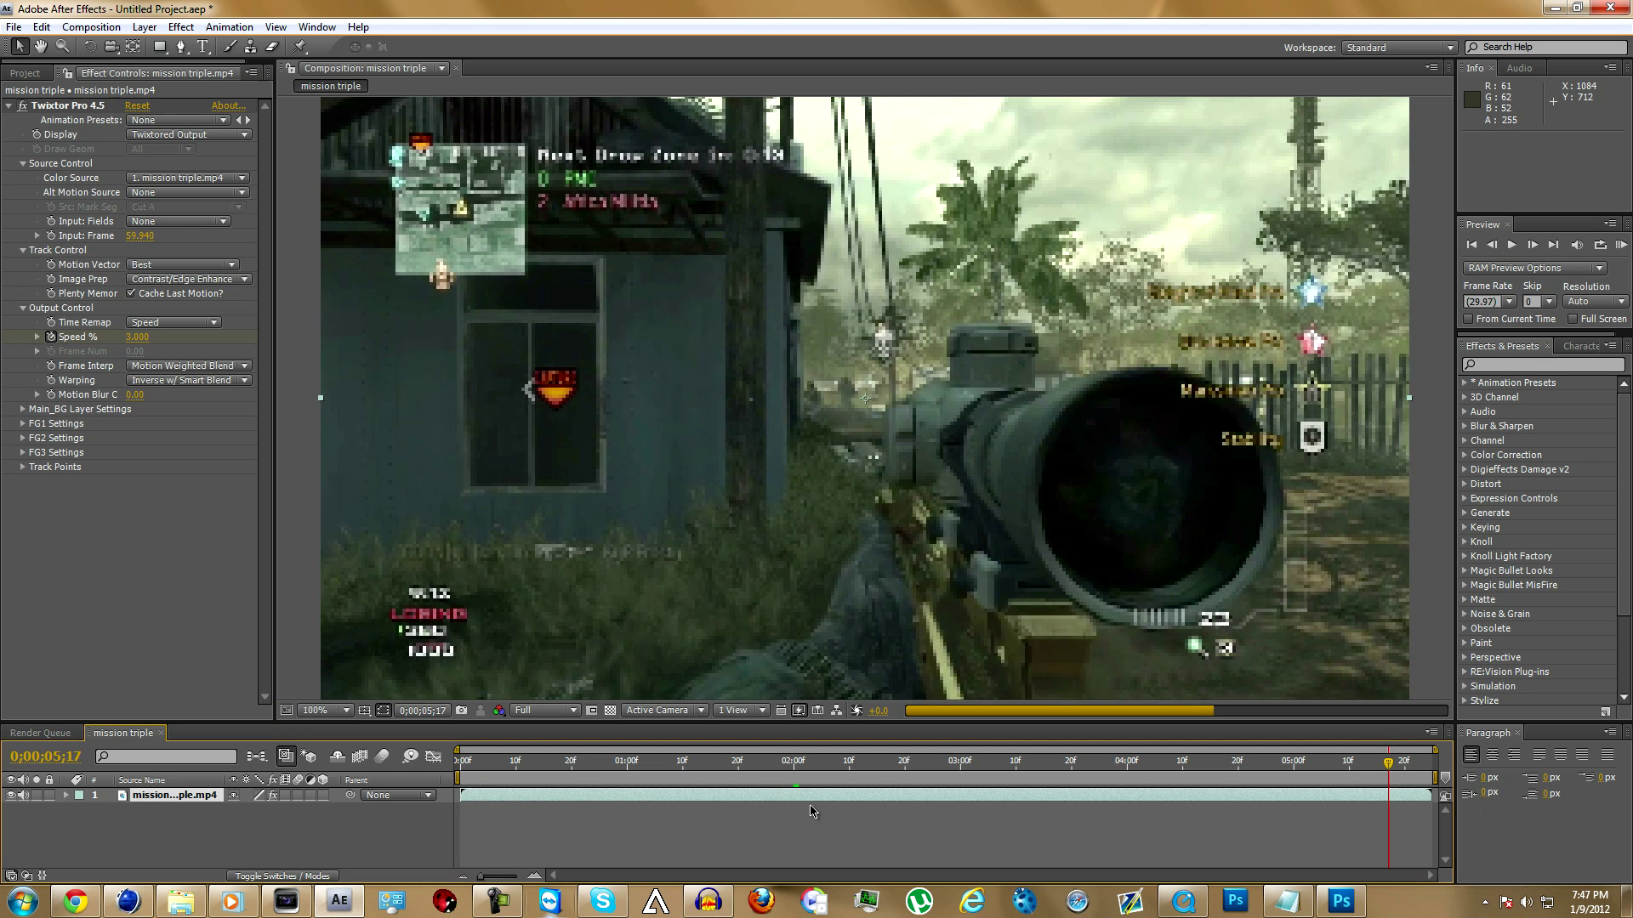
Place mission triple.mp4 from the Jeff folder on the Vegas Pro timeline, cursor at 00:00:01.56
click(280, 911)
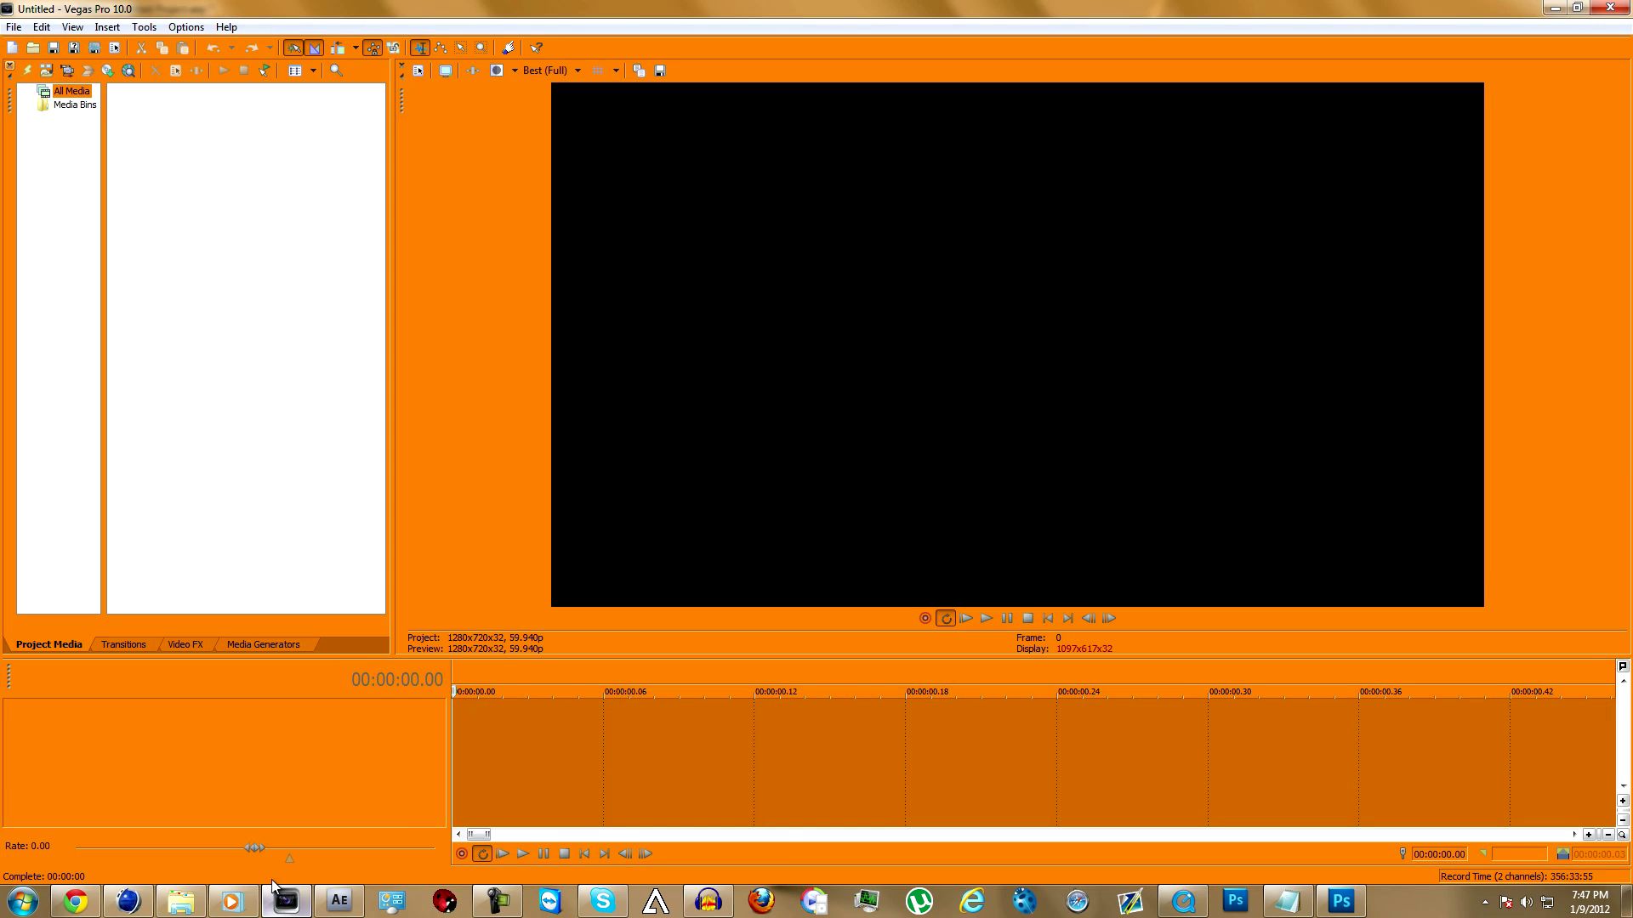
click(179, 903)
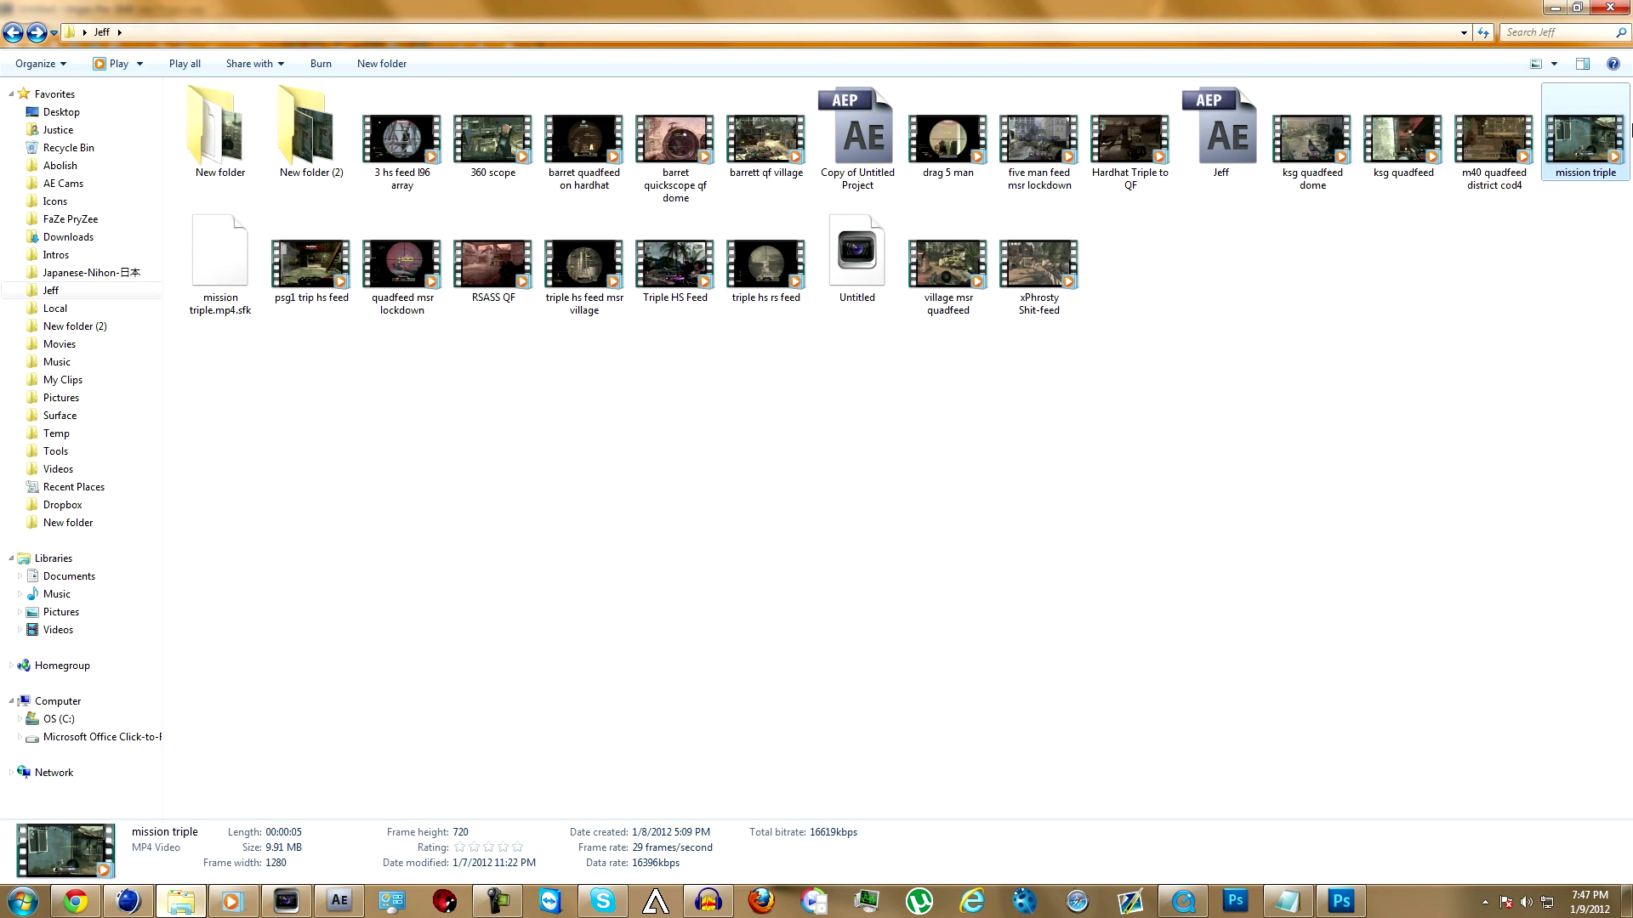
drag(1583, 136, 507, 675)
drag(481, 733, 481, 733)
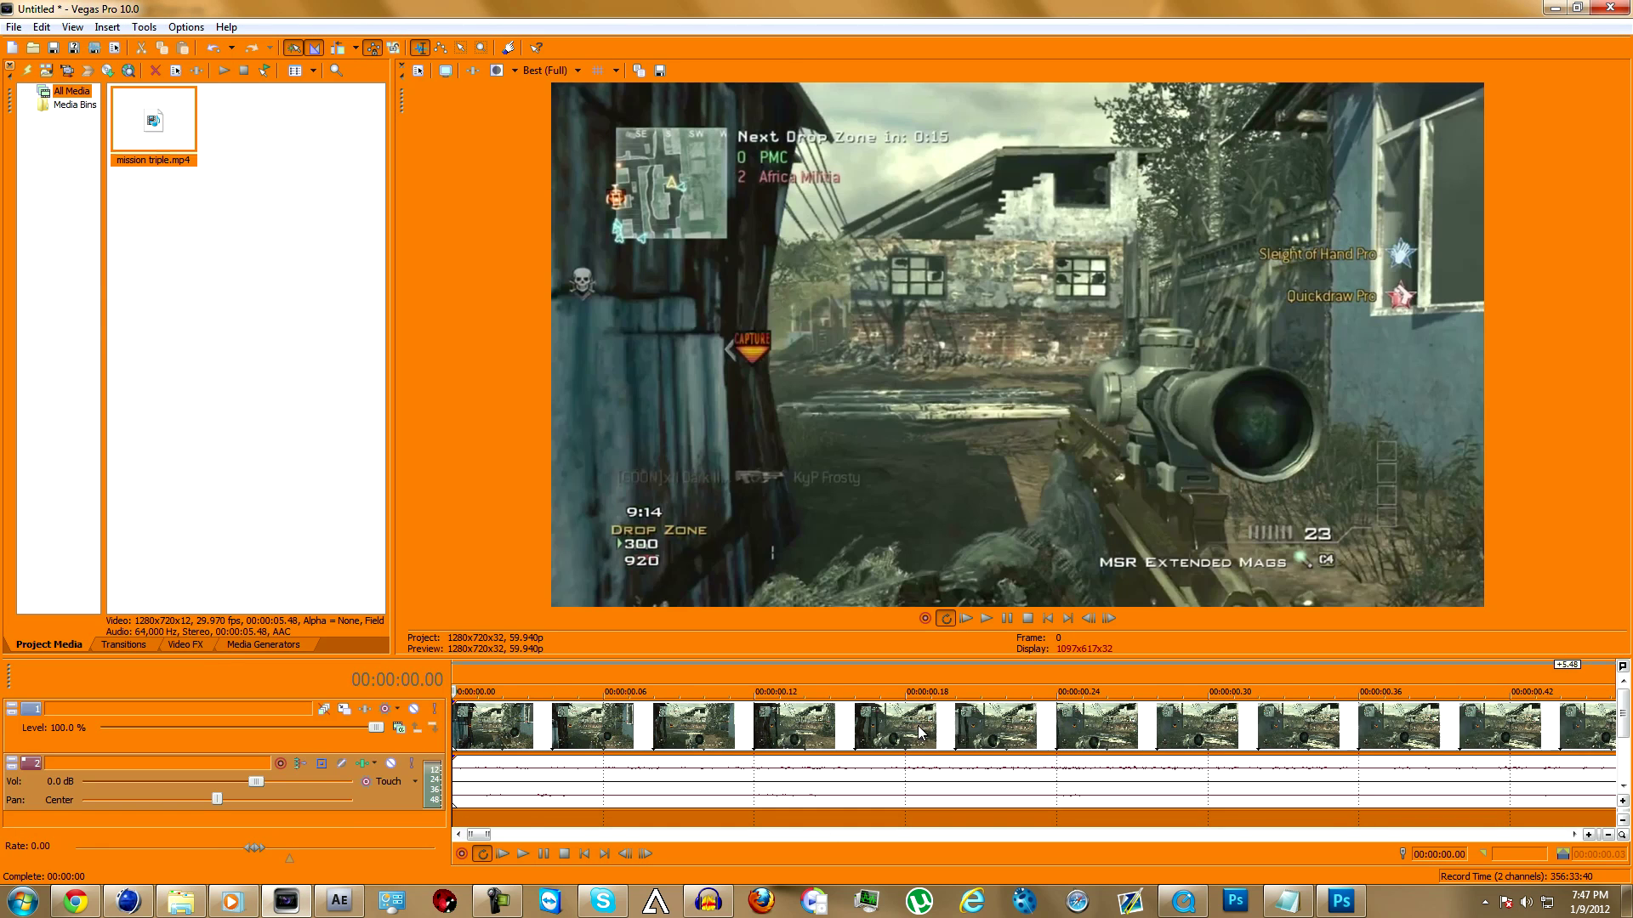
scroll(1089, 724, down, 3)
scroll(621, 716, up, 5)
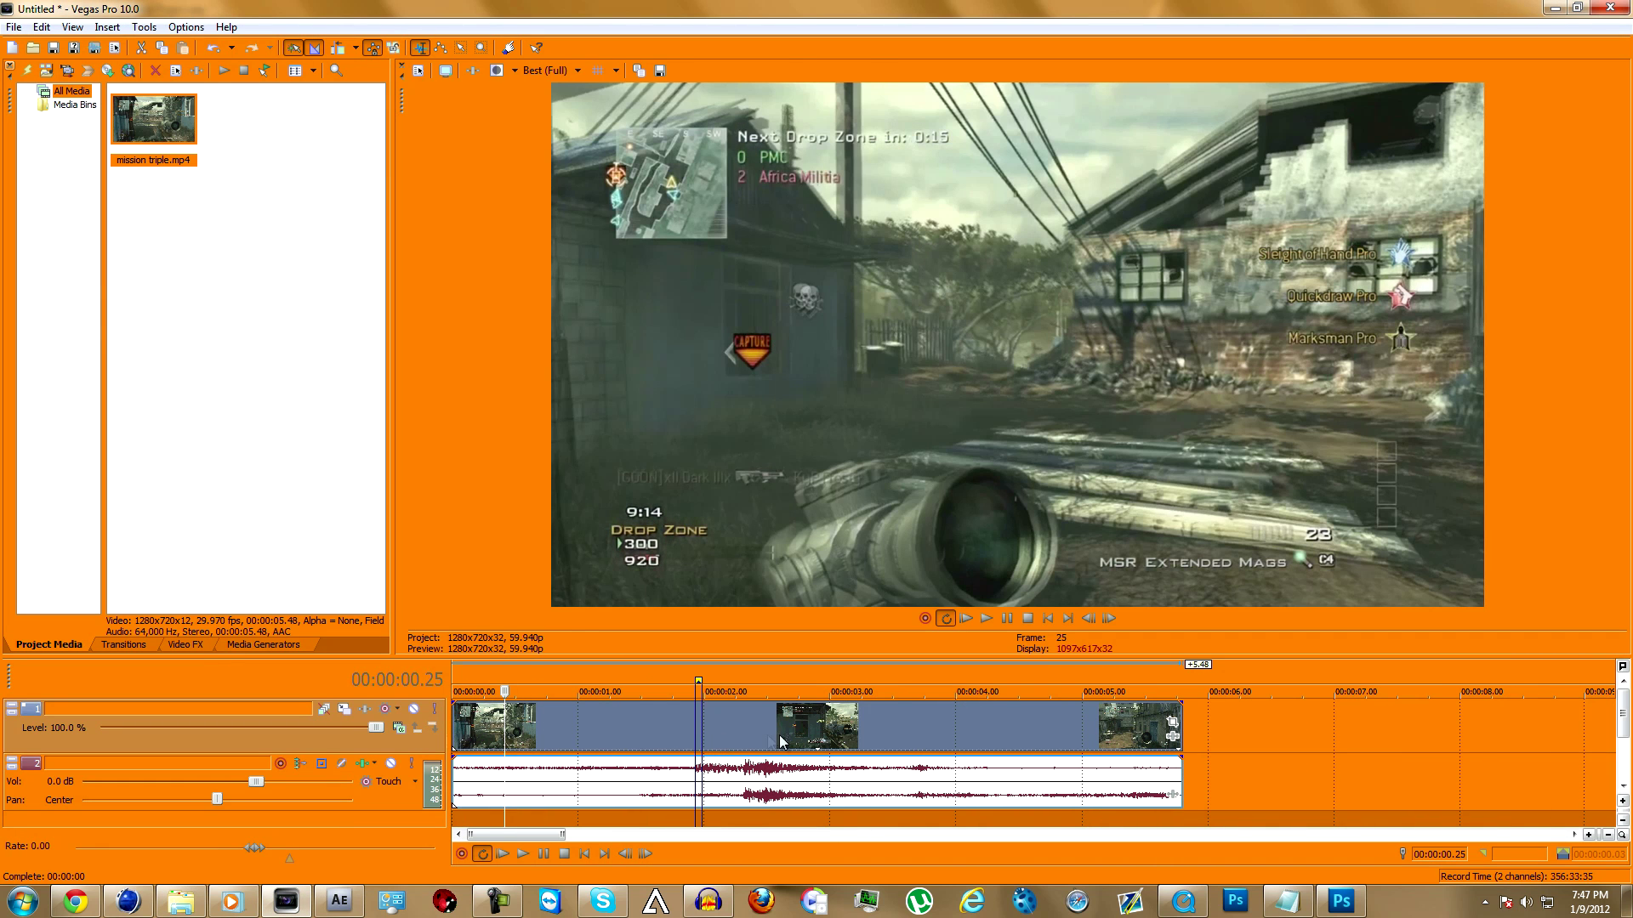
click(695, 733)
scroll(696, 733, up, 8)
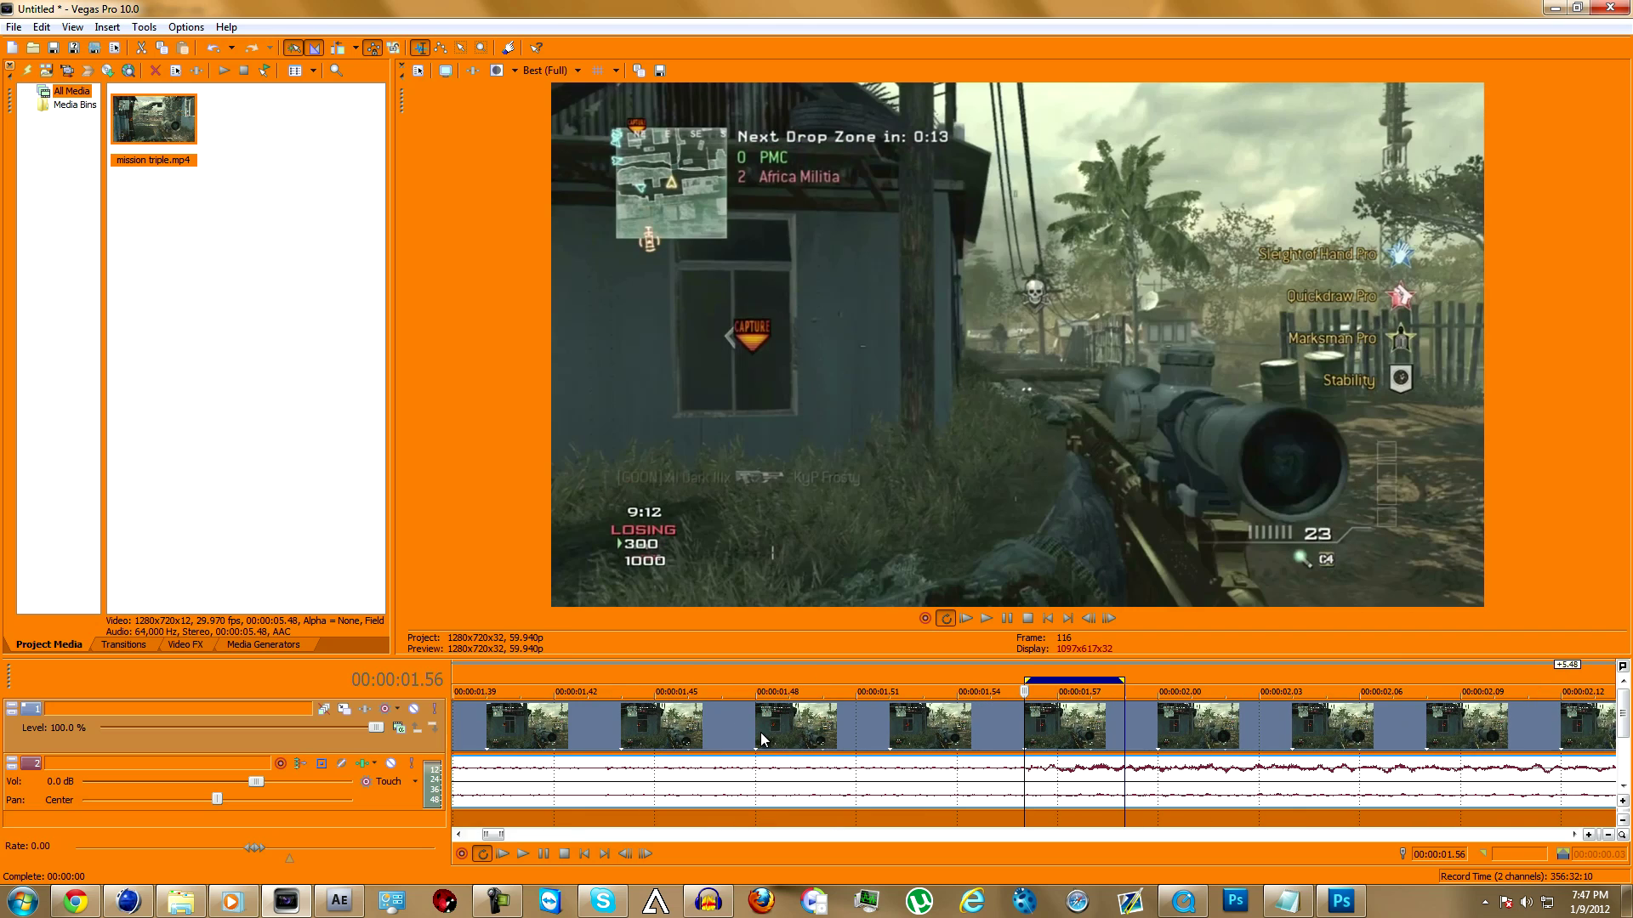
Turn off Loop Playback and enable Disable resample in the video event's Properties
click(483, 853)
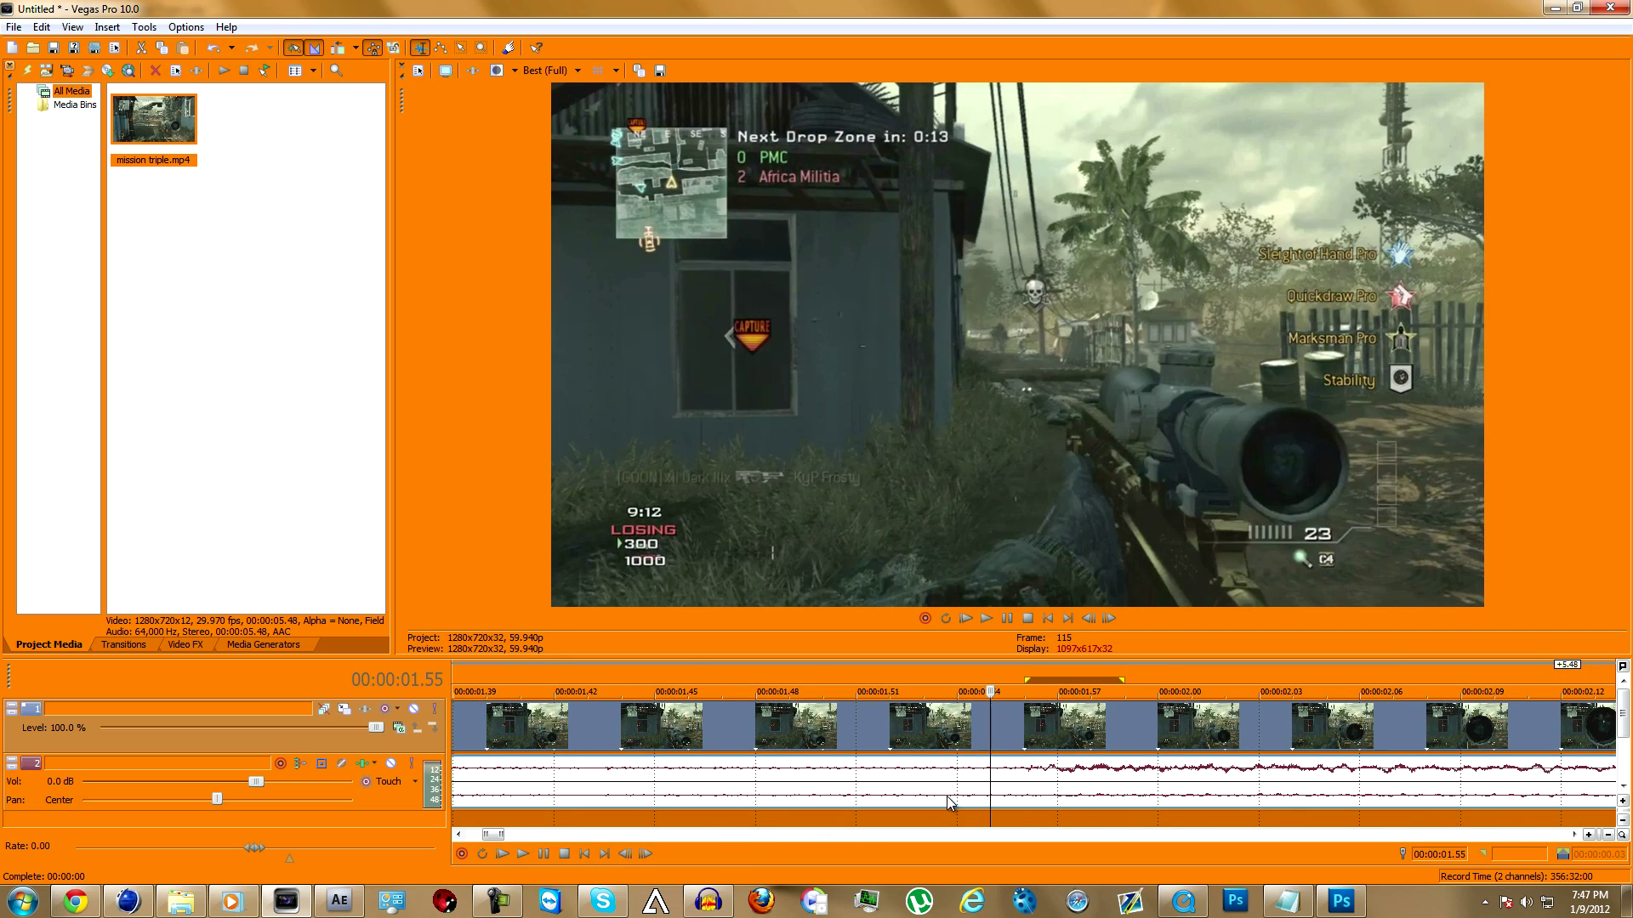
key(Right)
right_click(948, 739)
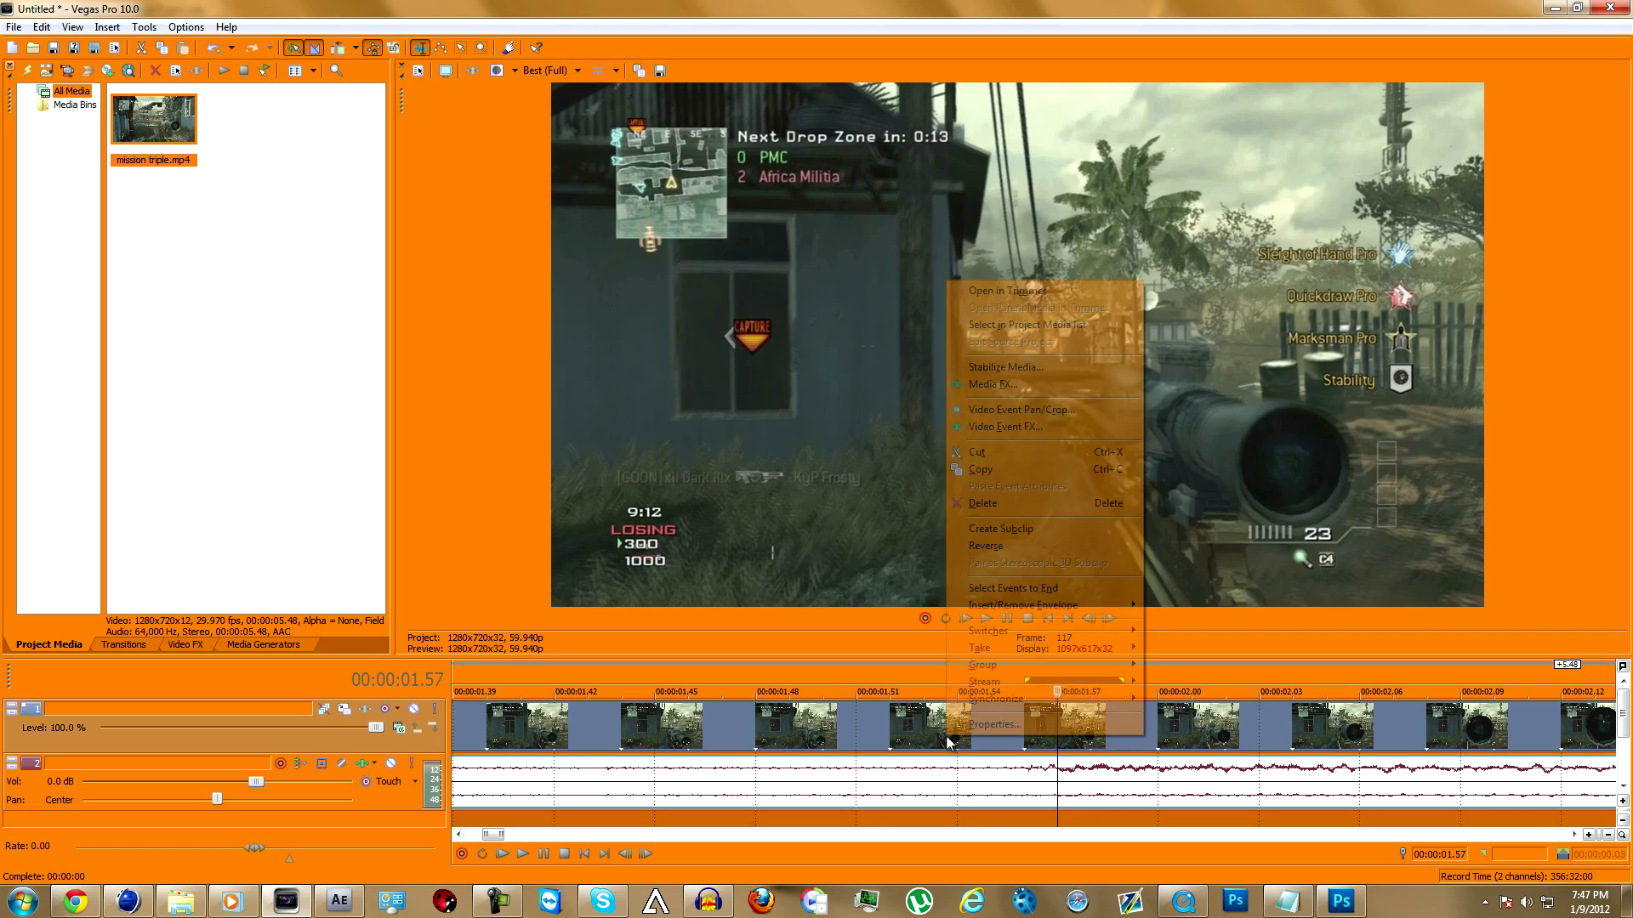
click(991, 724)
click(756, 363)
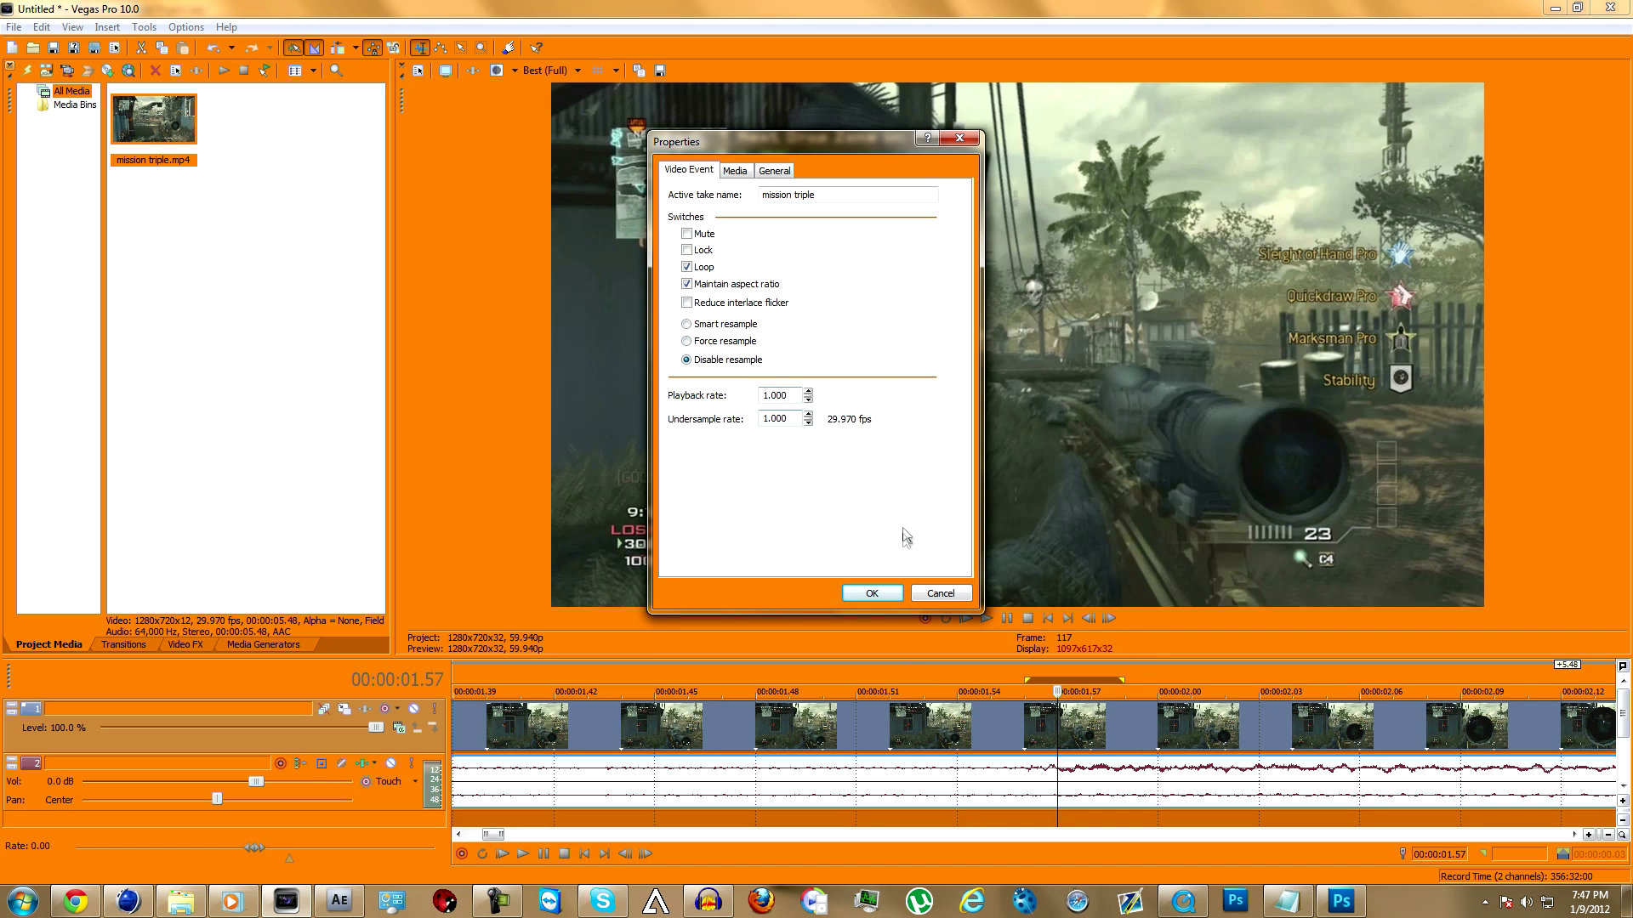
click(886, 597)
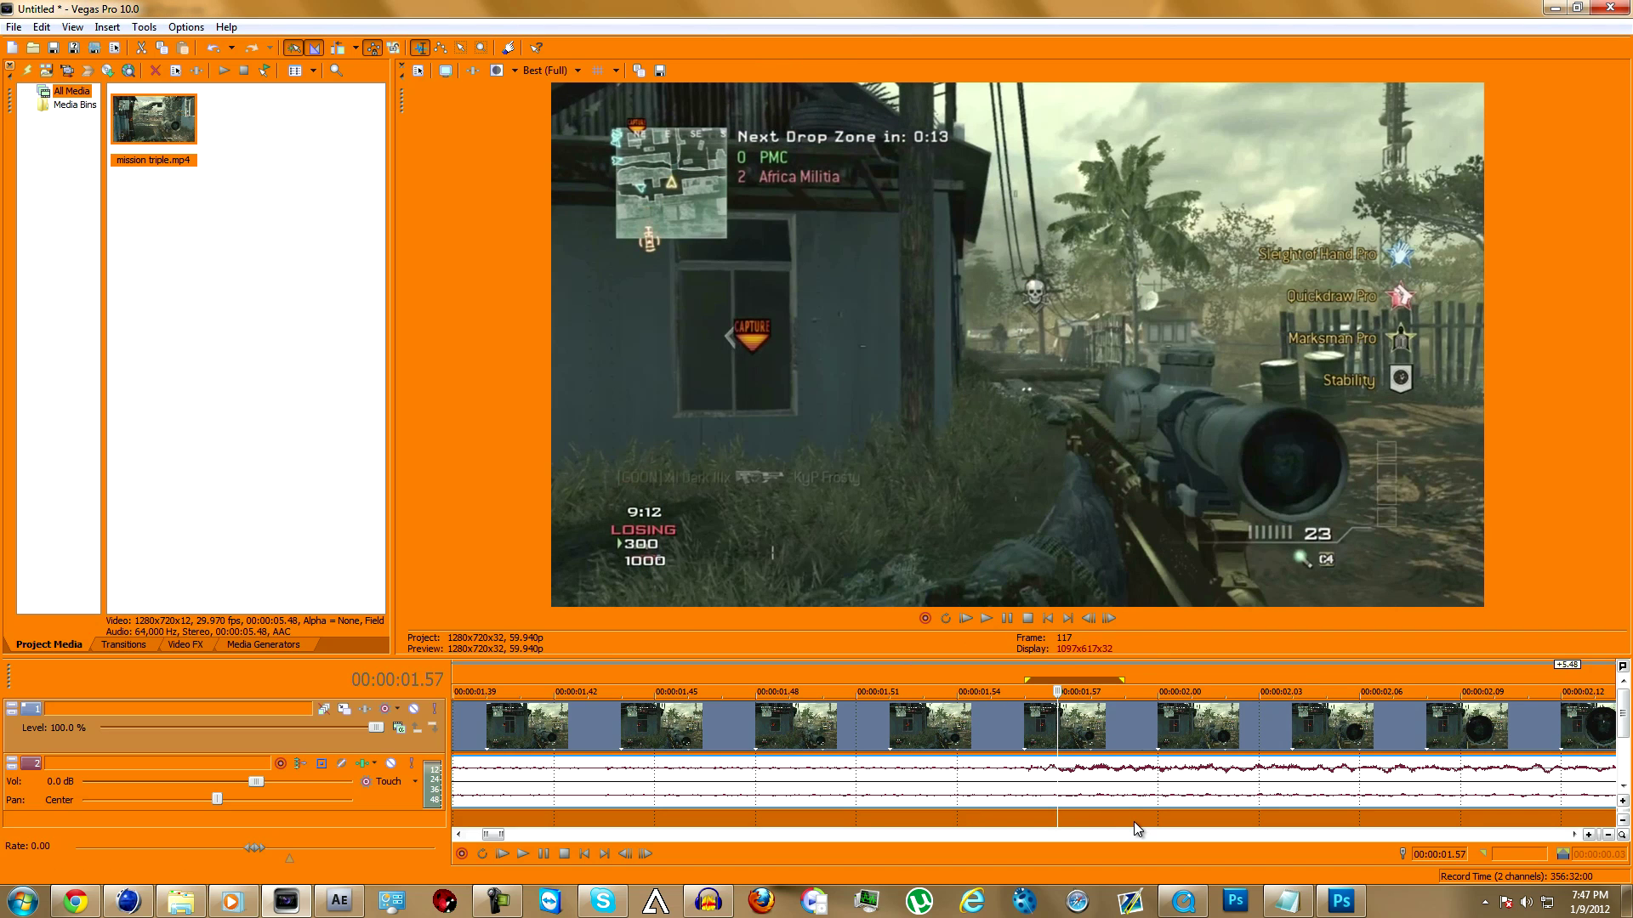
key(Left)
key(Left)
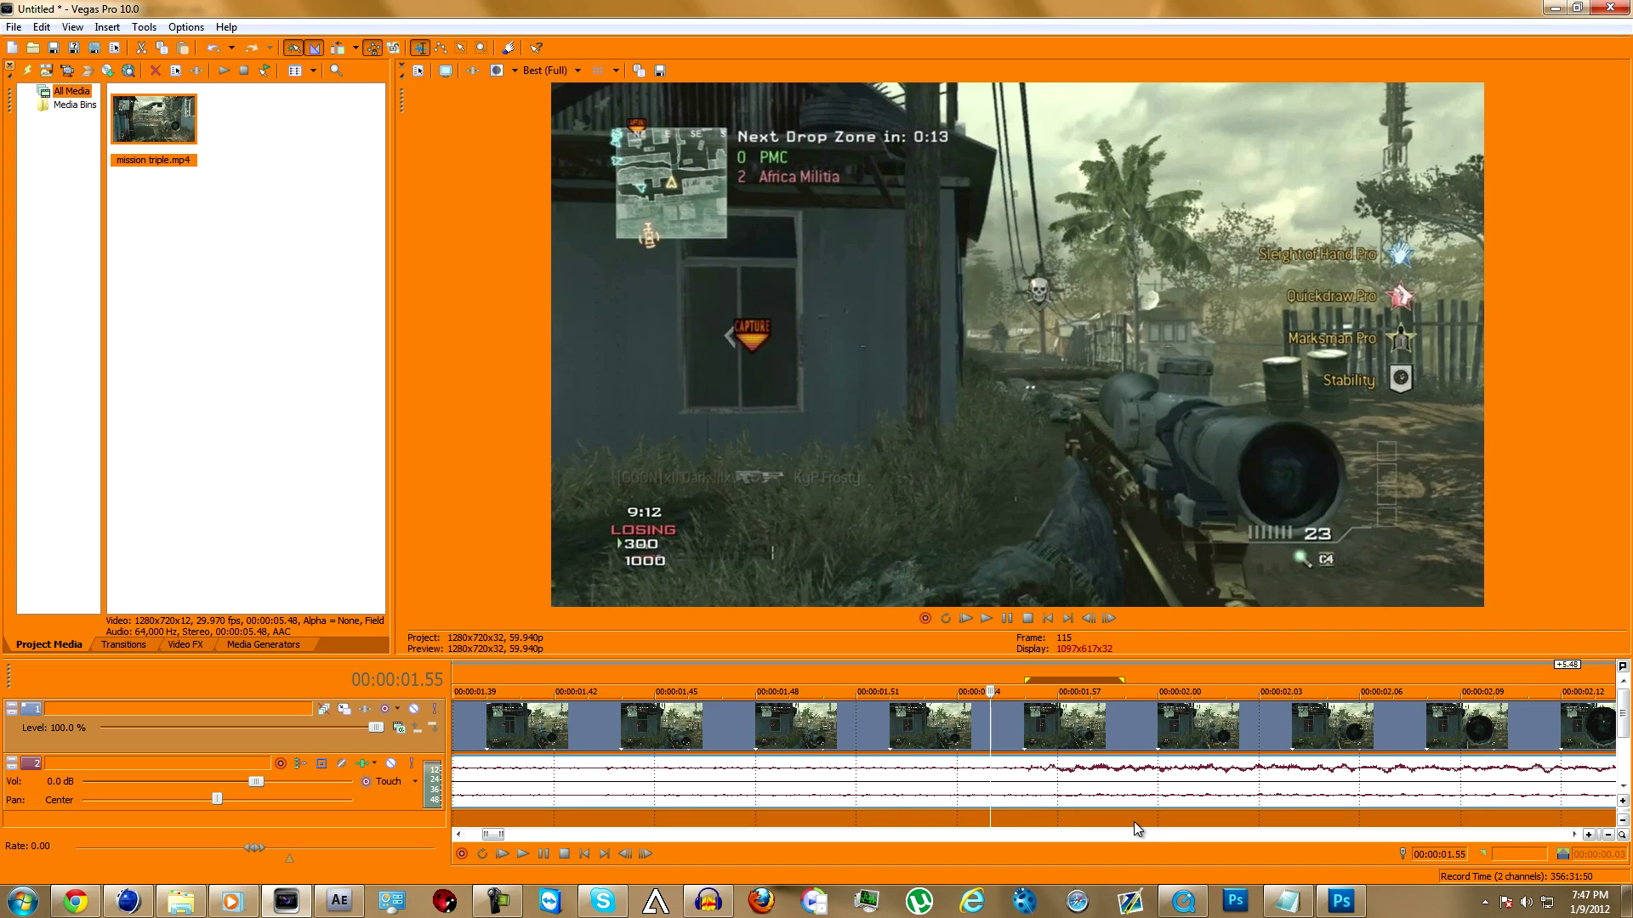
key(Right)
key(Right)
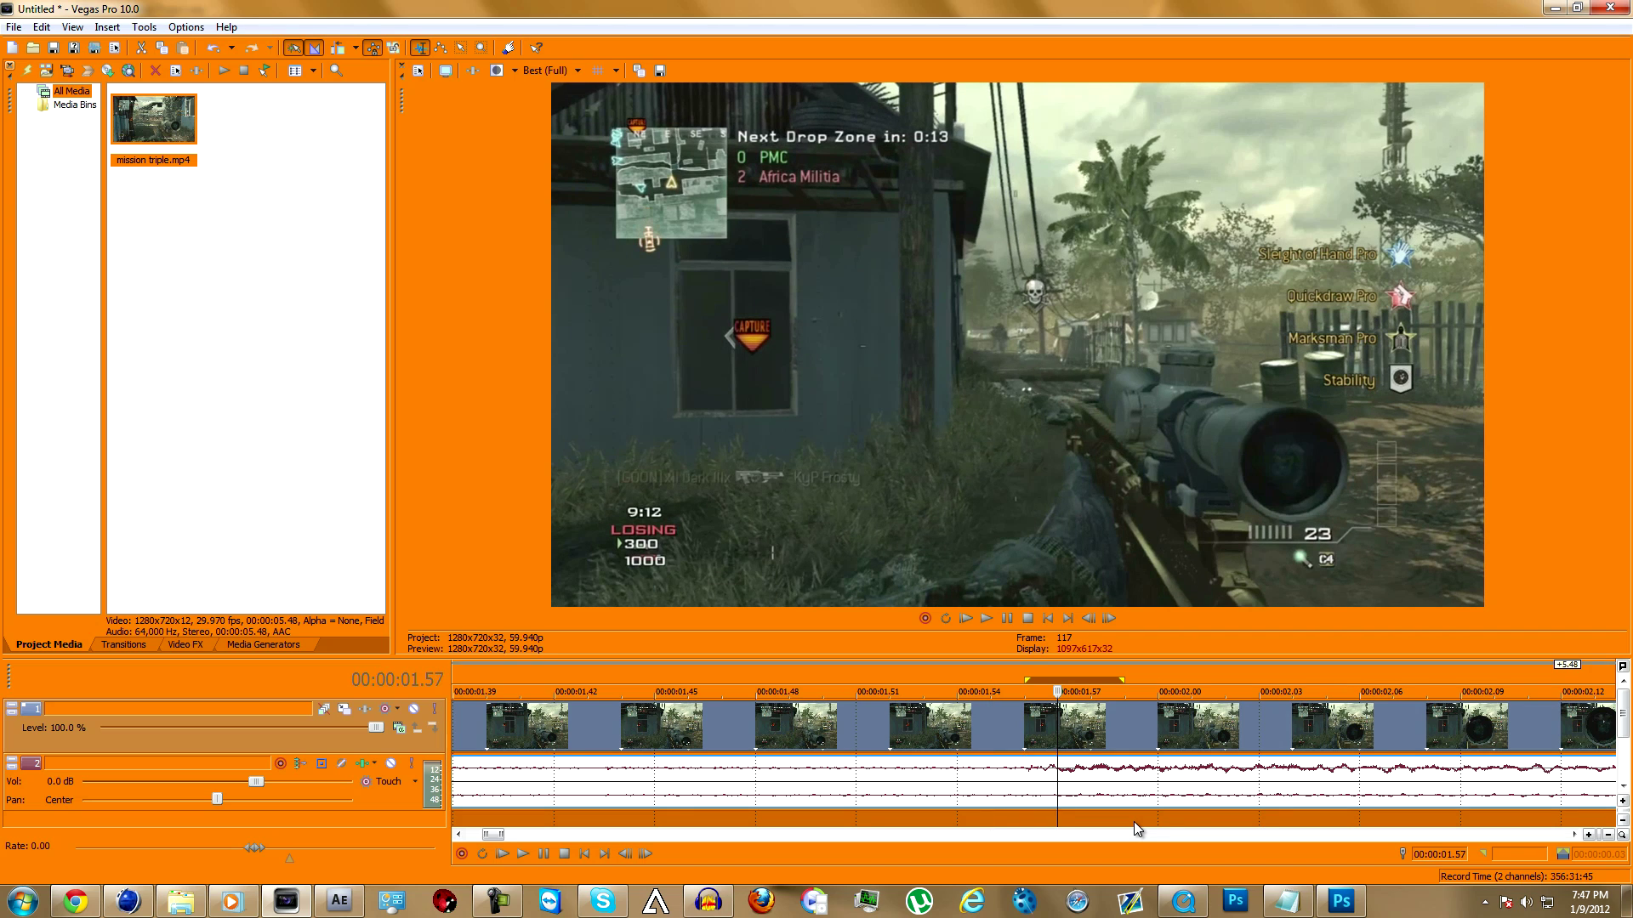
key(Left)
key(Right)
key(Right)
key(Right)
key(Right)
key(Right)
key(Right)
key(Right)
key(Right)
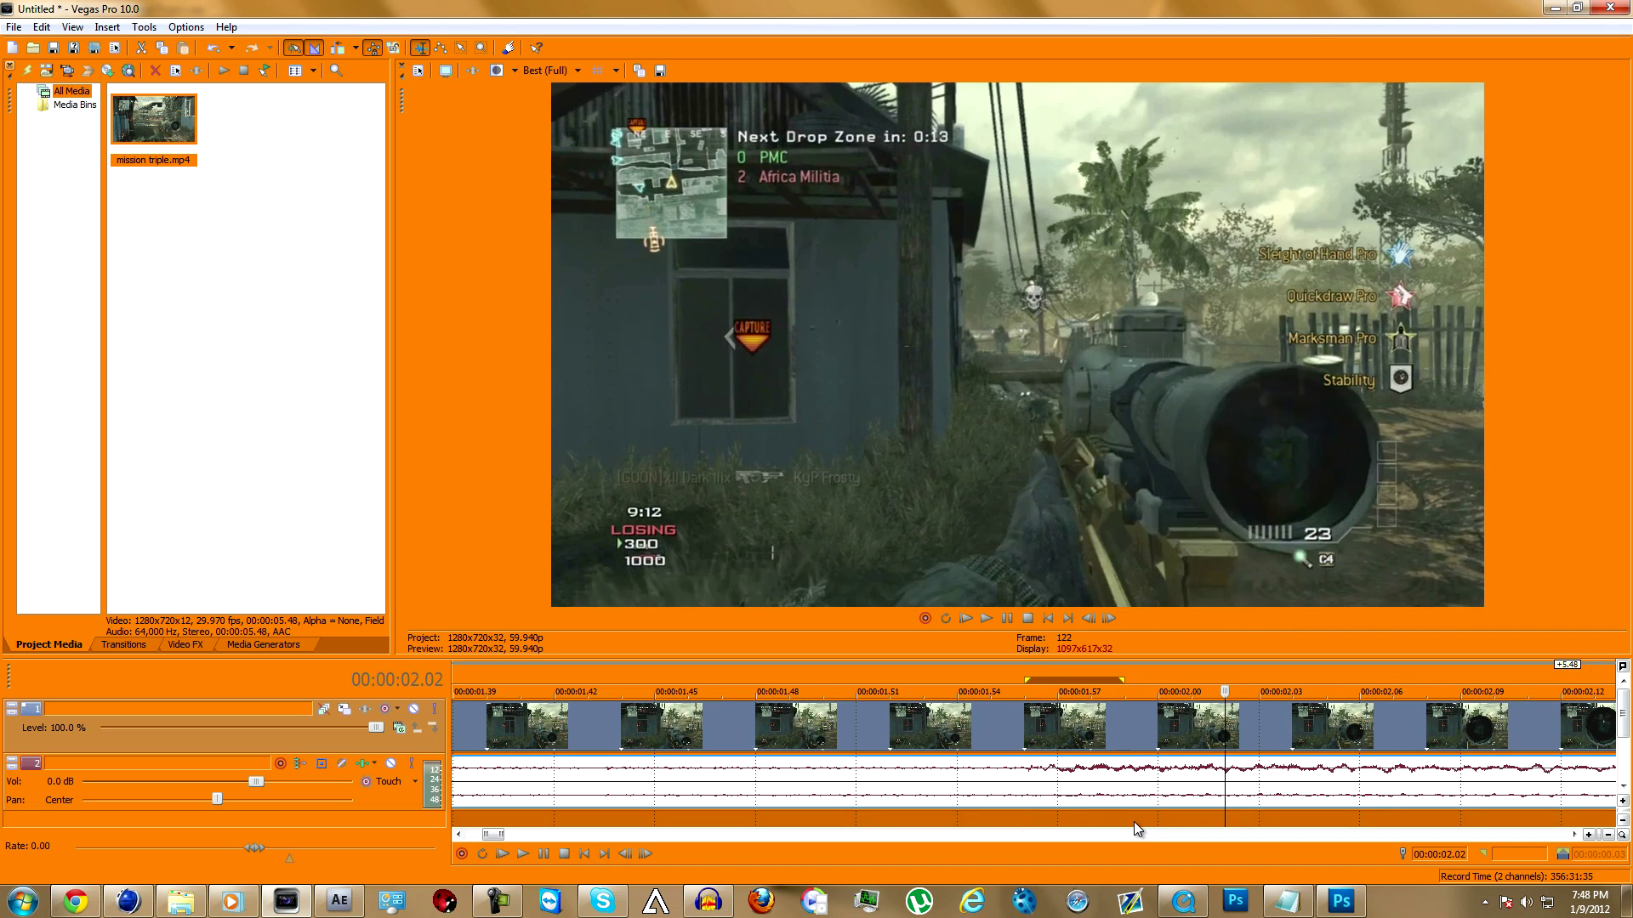
key(Right)
key(Right)
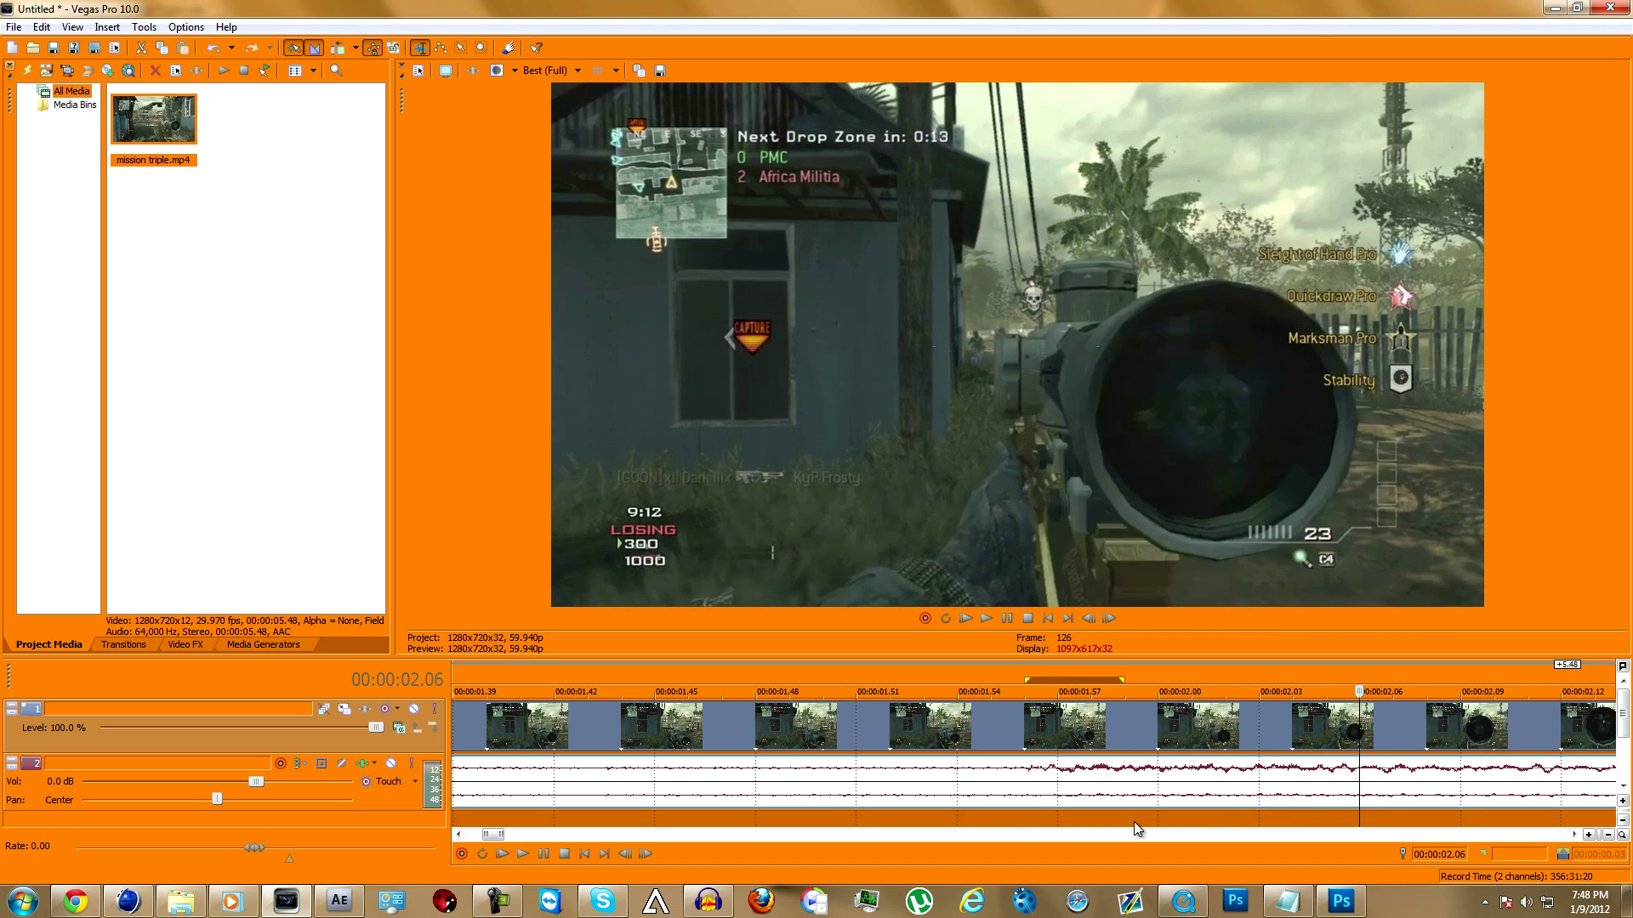
key(Left)
key(Left)
key(Left)
key(Left)
key(Left)
key(Left)
key(Left)
key(Left)
key(Left)
key(Left)
key(Left)
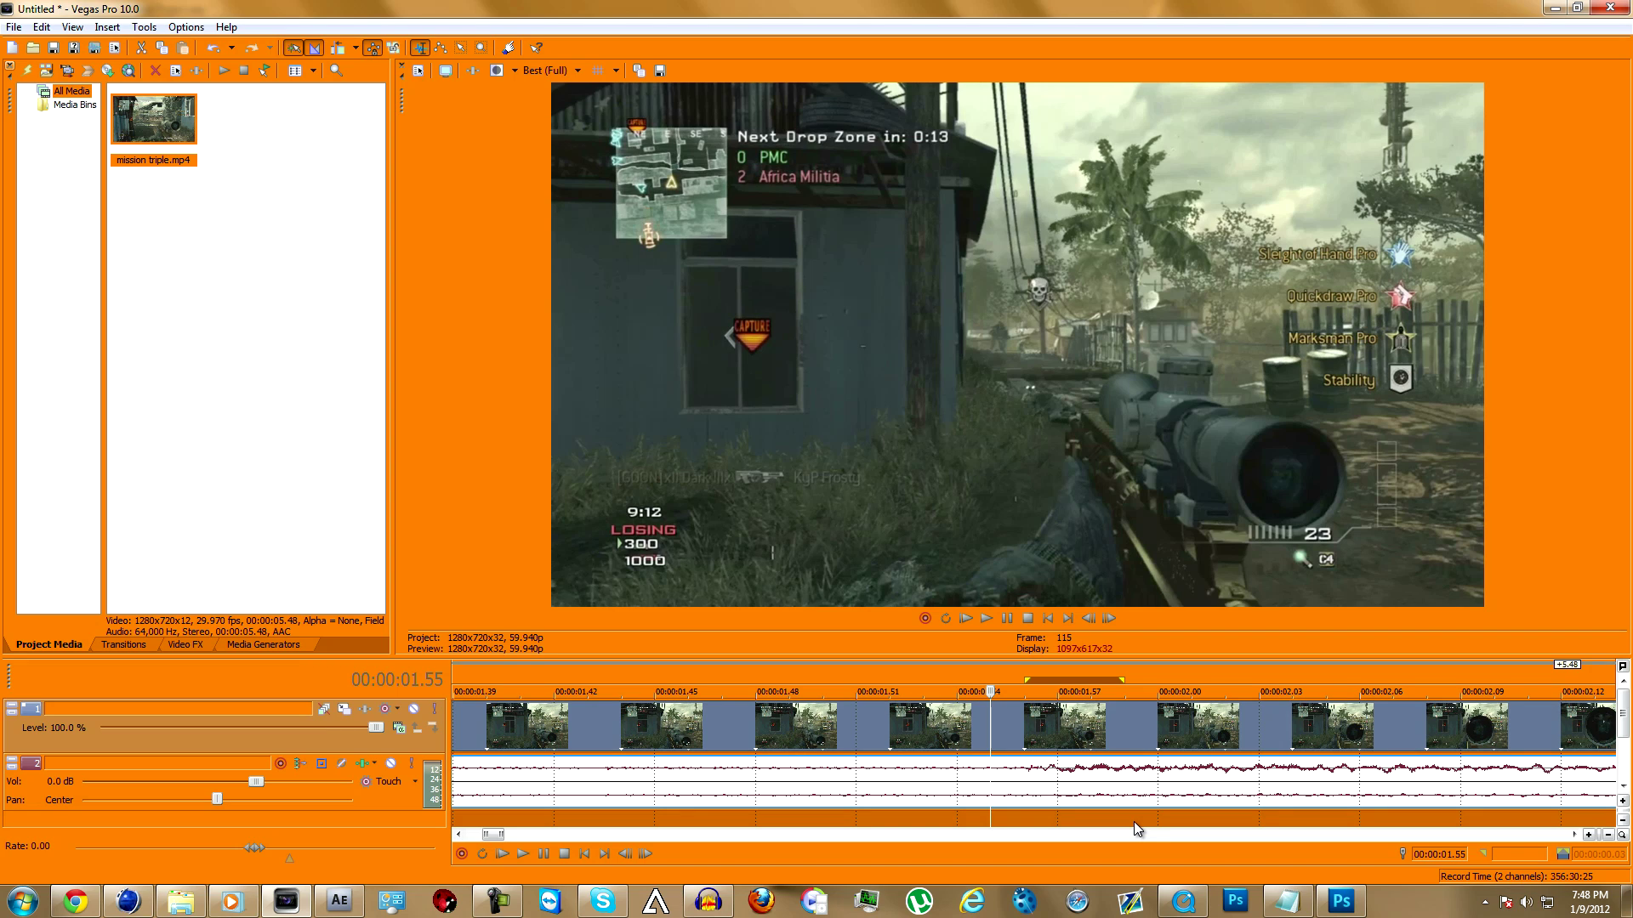
key(Right)
key(Right)
key(Right)
key(Right)
key(Right)
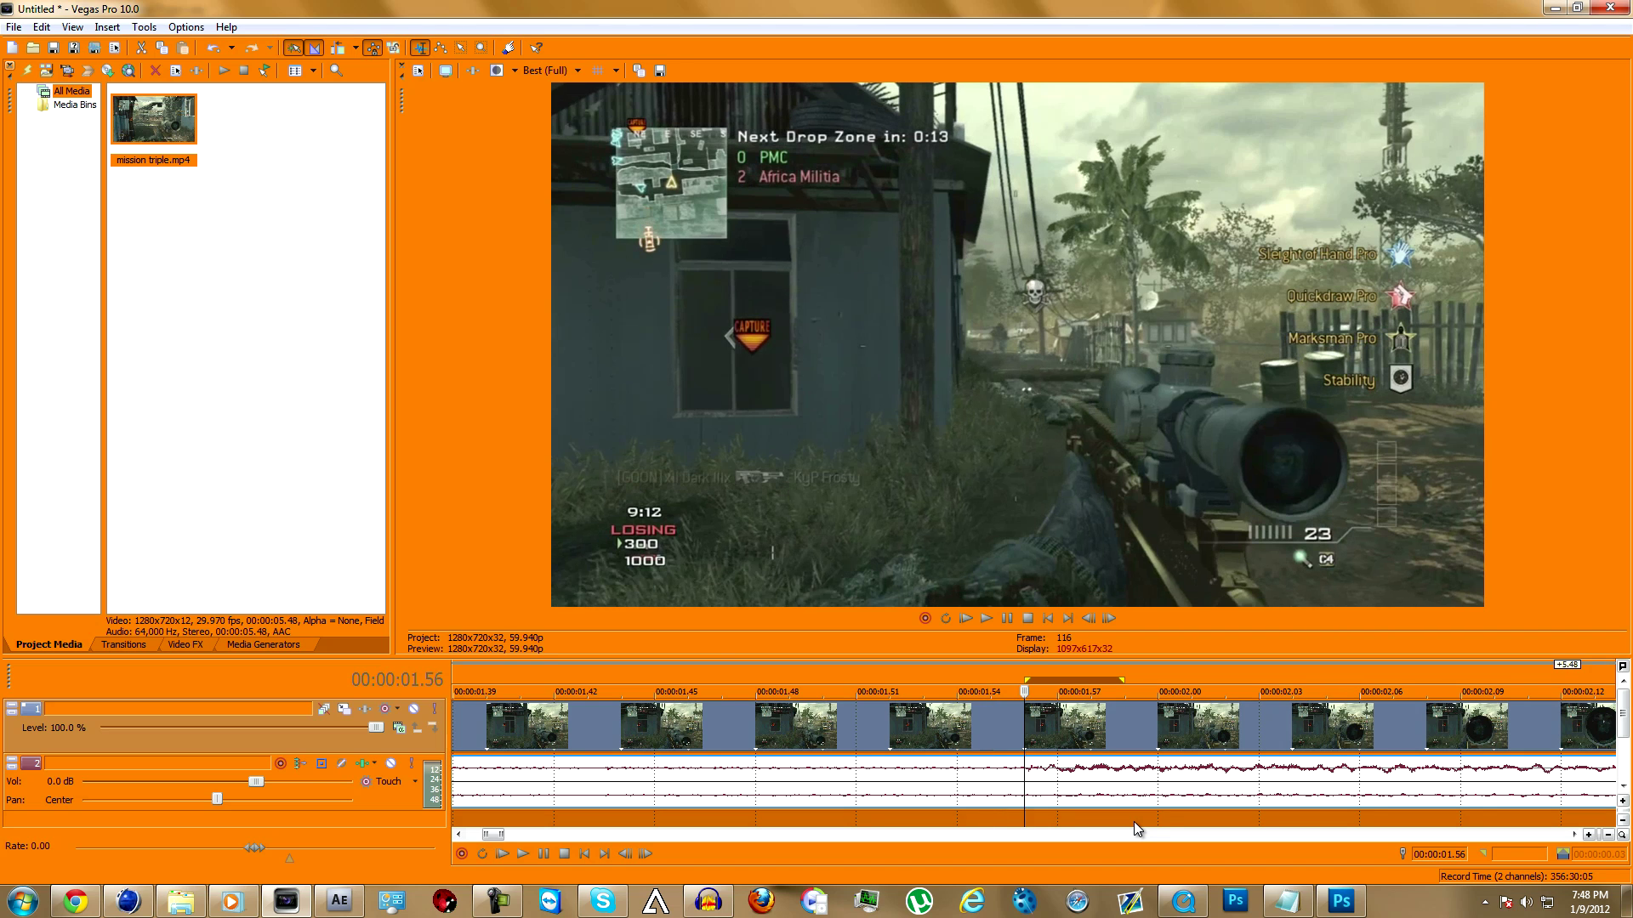
key(Right)
key(Right)
key(Right)
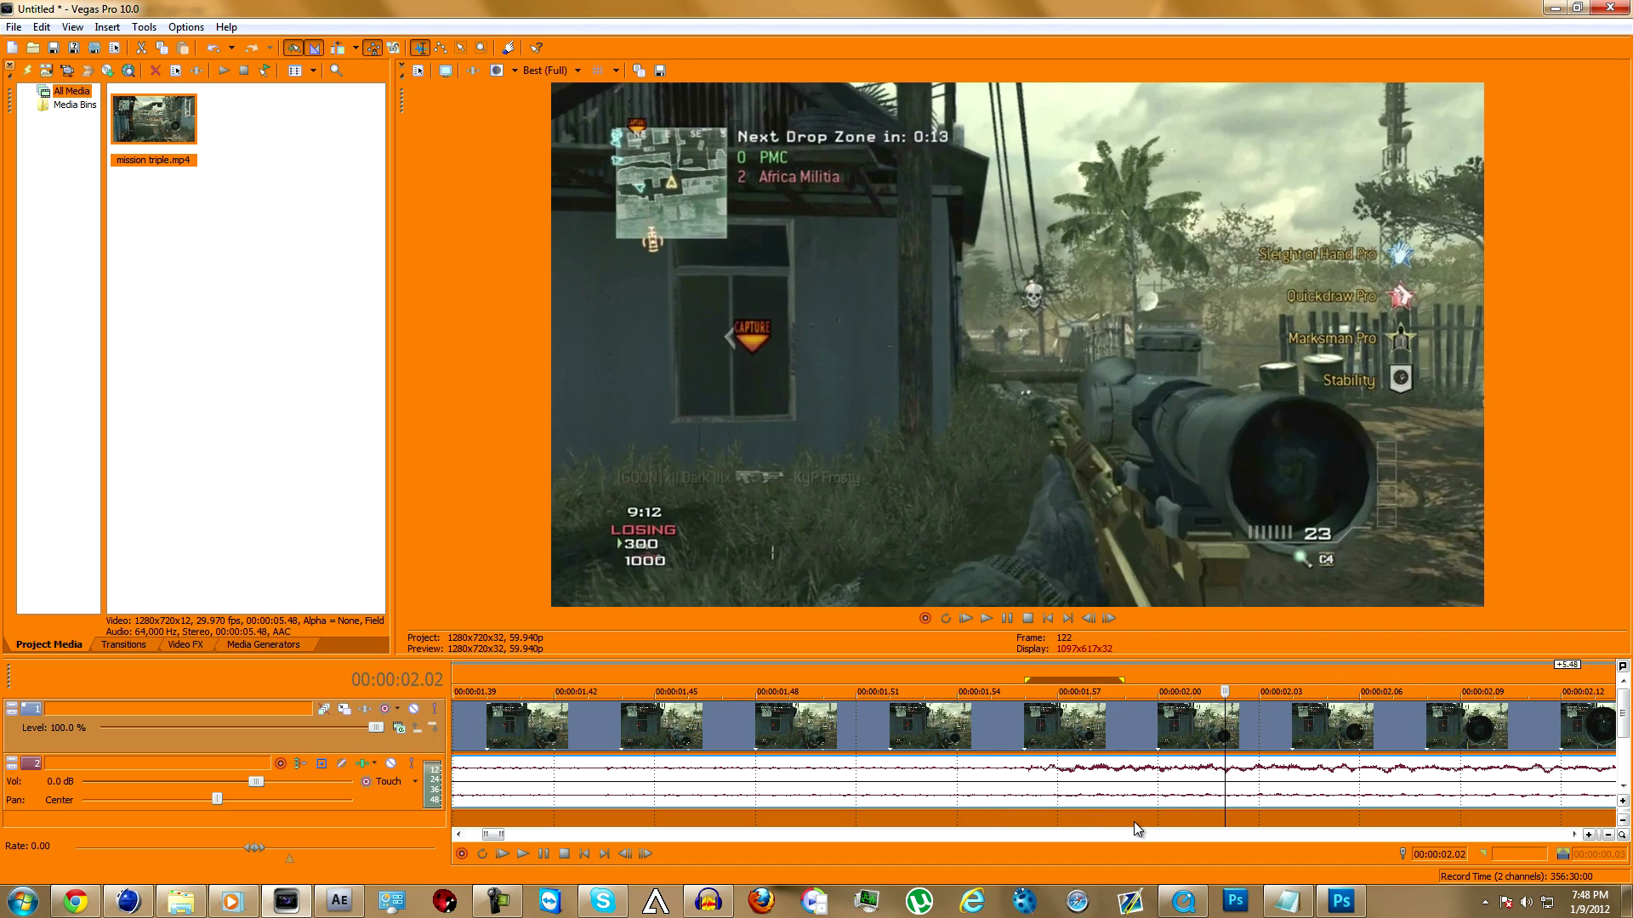
key(Left)
key(Left)
key(Left)
key(Left)
key(Left)
key(Left)
key(Left)
key(Left)
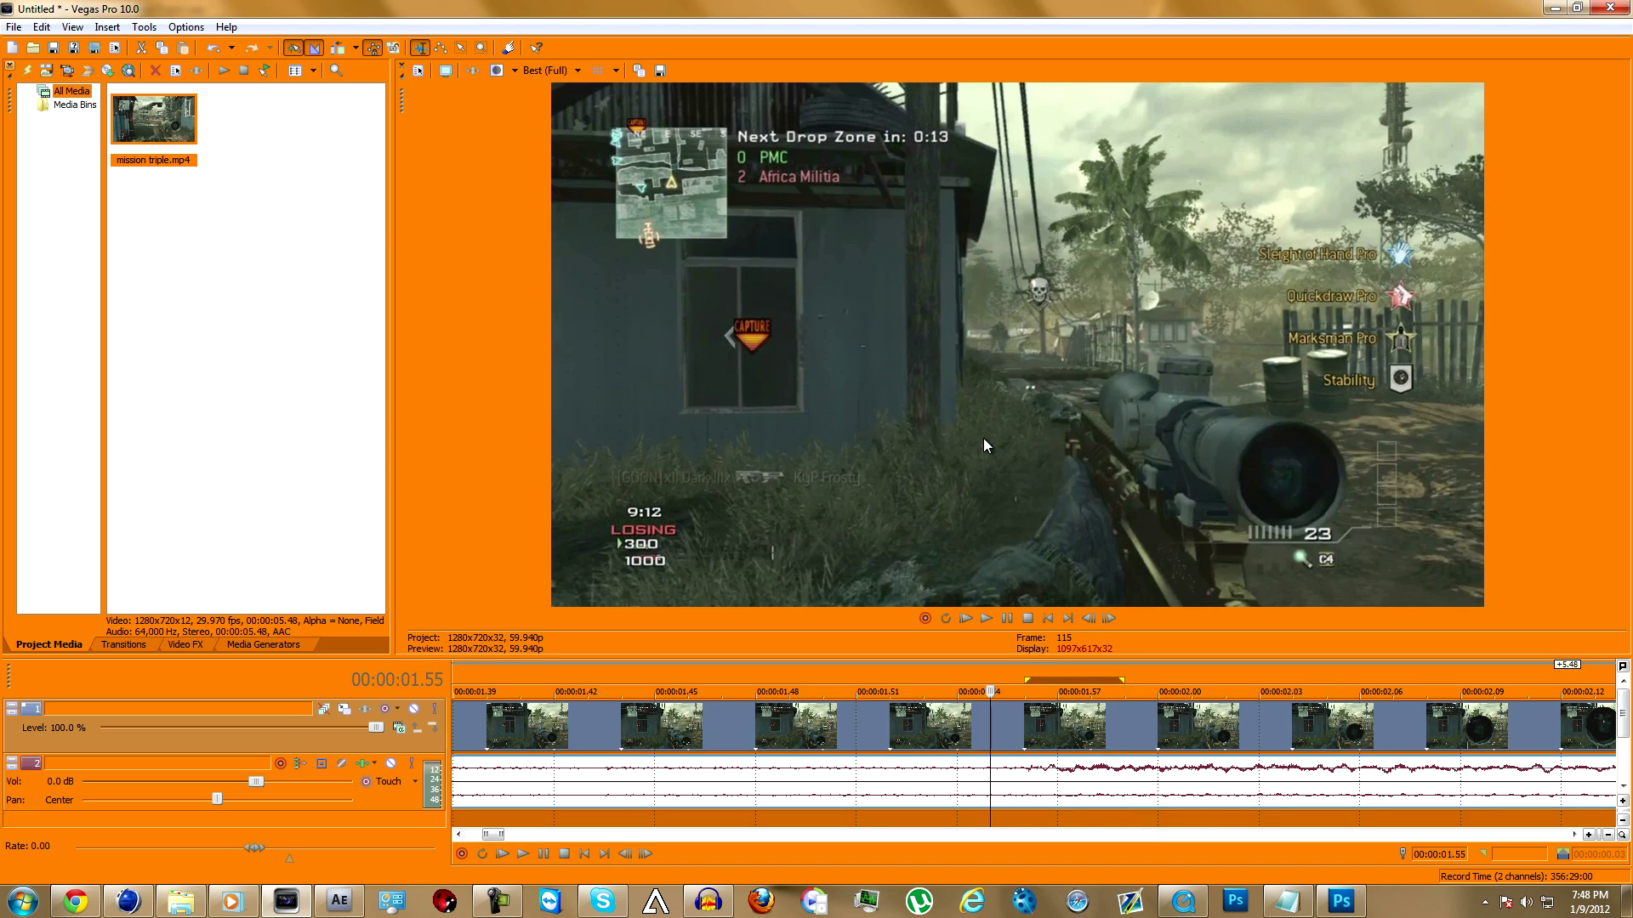
key(Right)
key(Right)
key(Right)
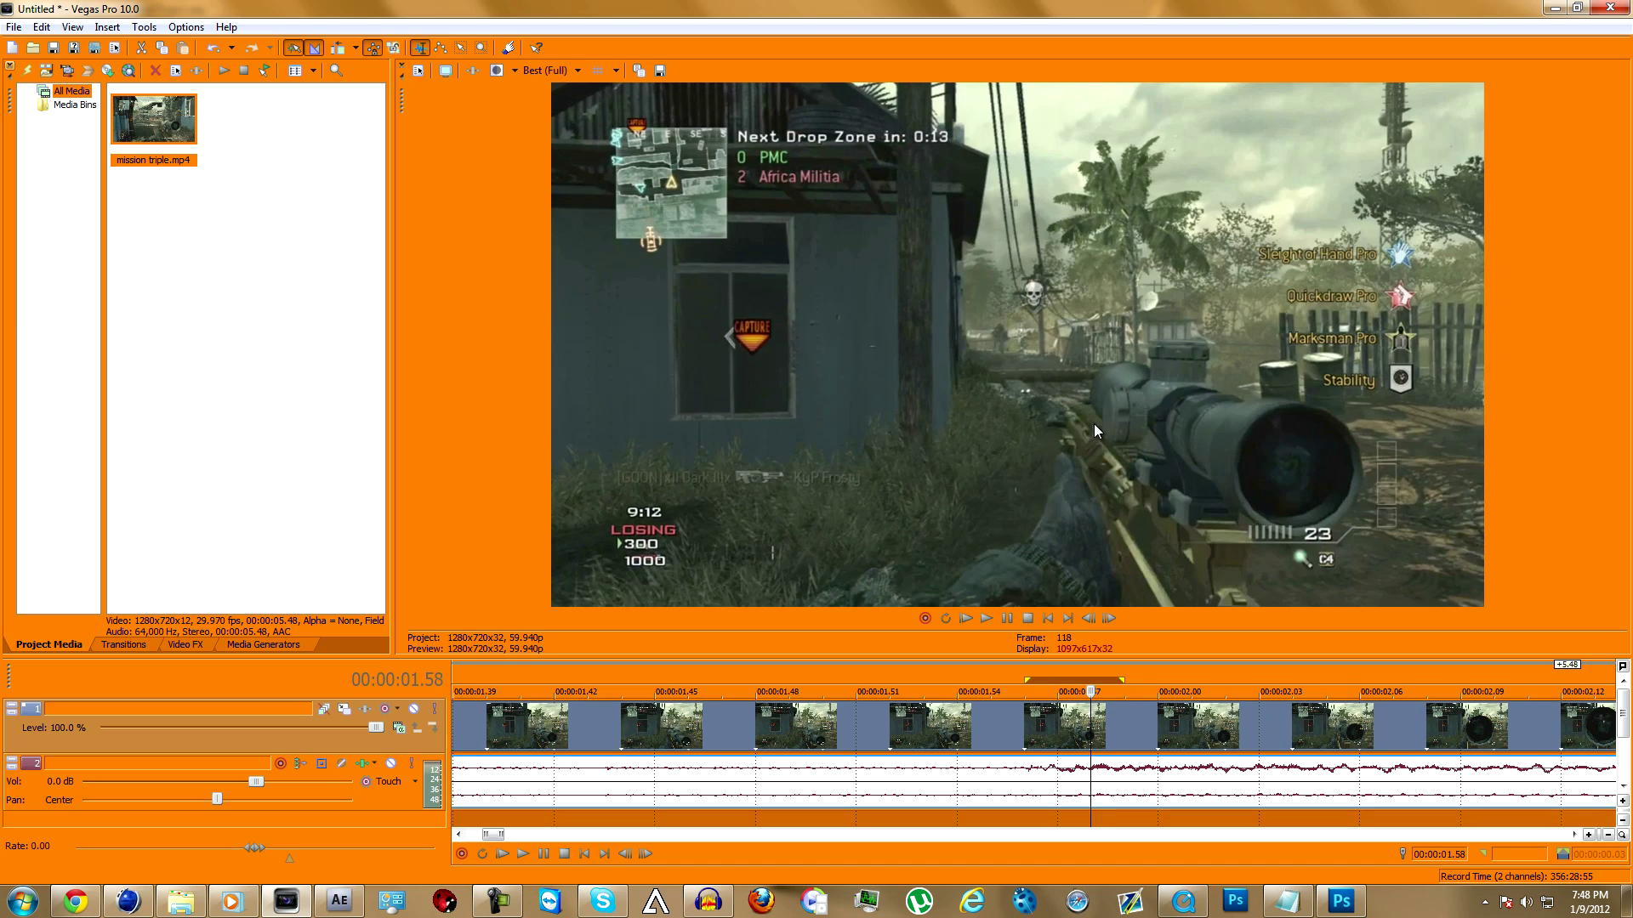
Split the clip at 01.58 and overlap the two pieces into a short crossfade
key(s)
key(Right)
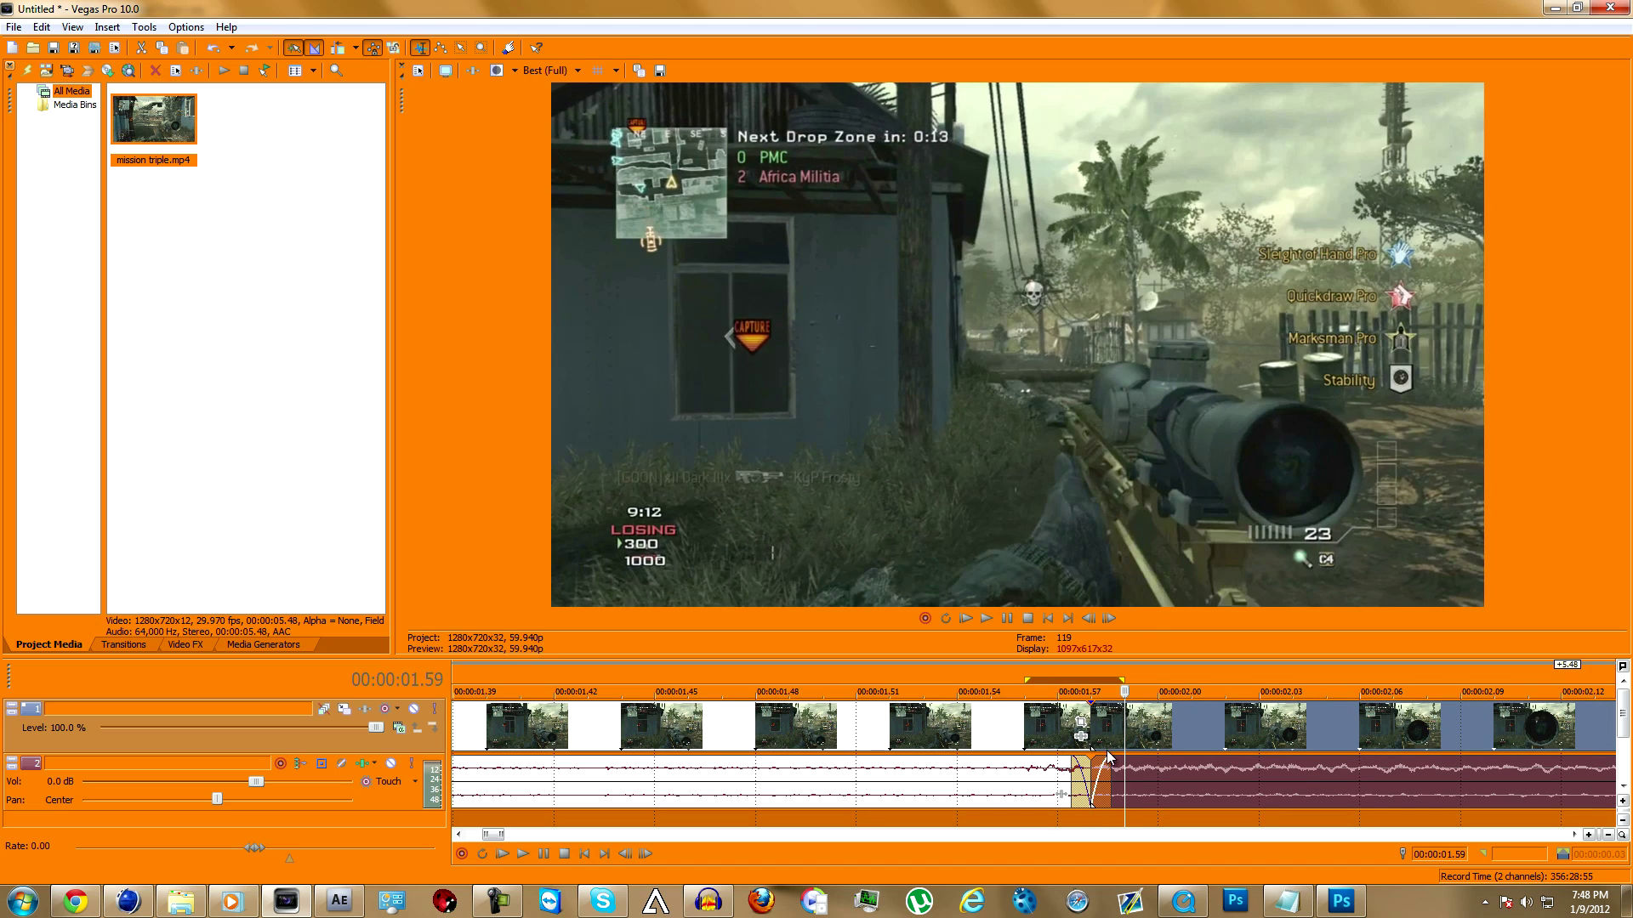
drag(1095, 725, 1159, 736)
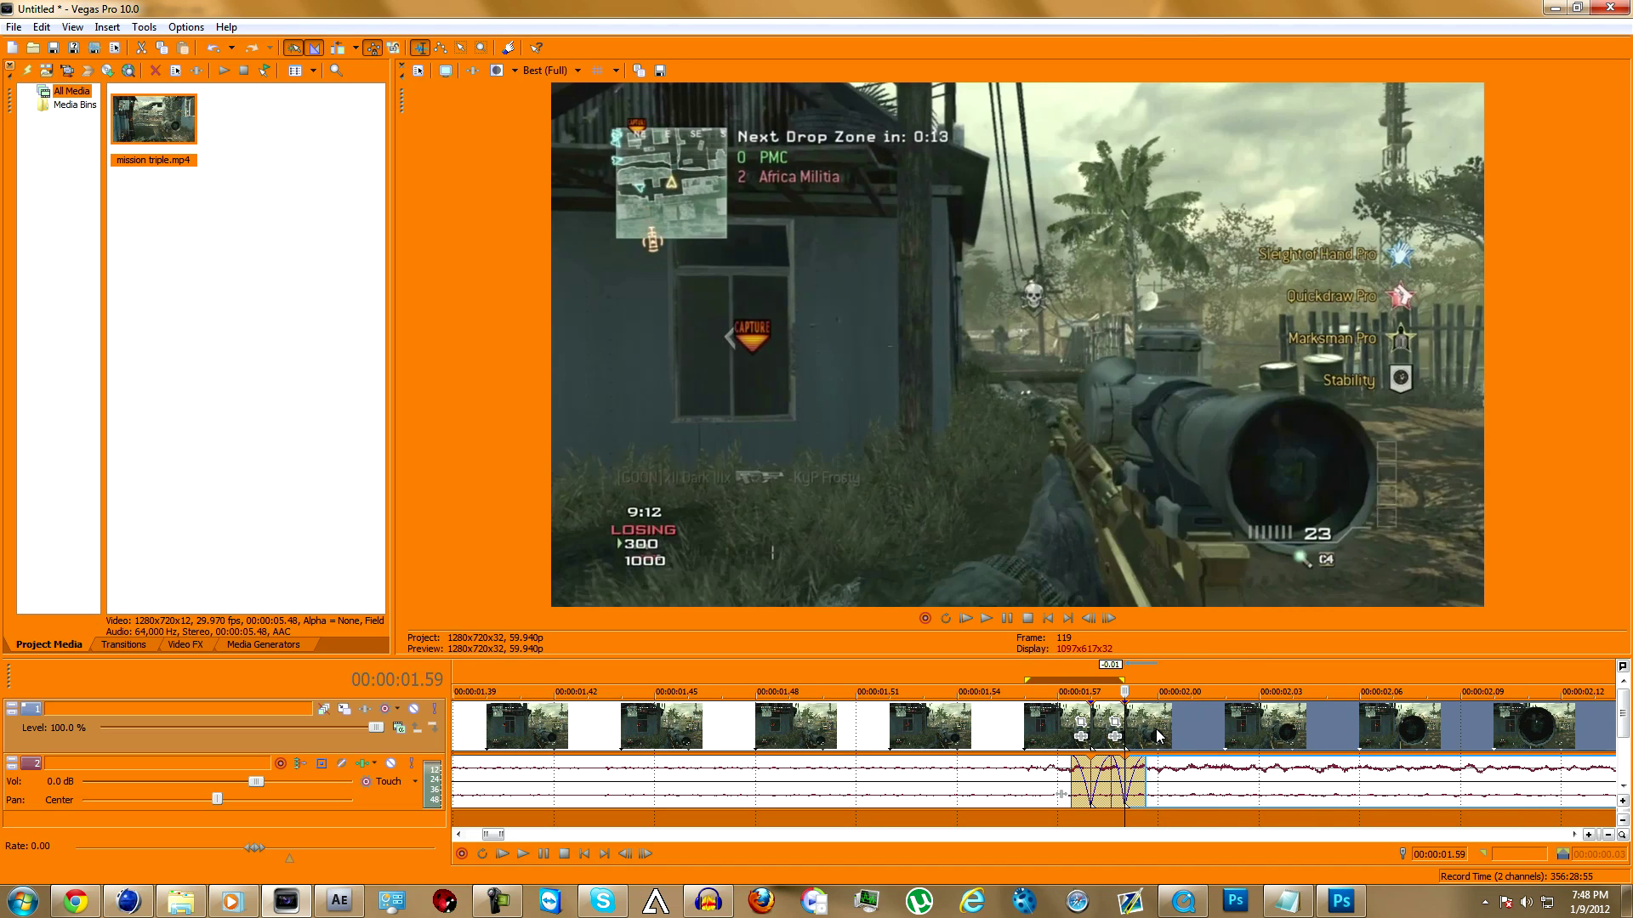
click(1155, 728)
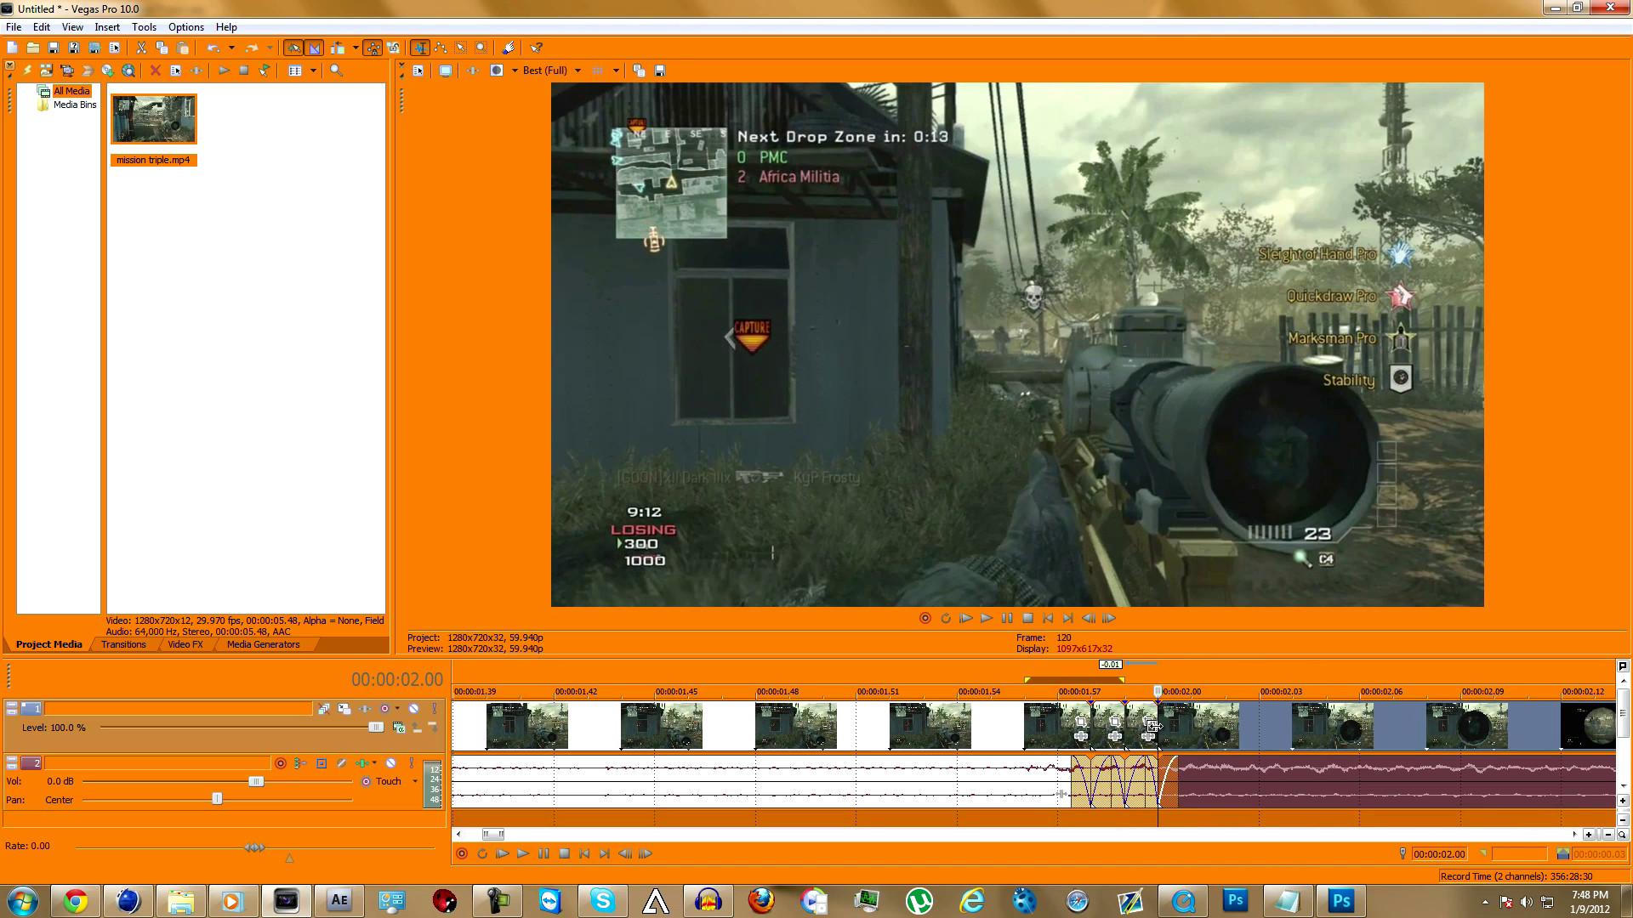
drag(1156, 724, 1189, 733)
click(1191, 733)
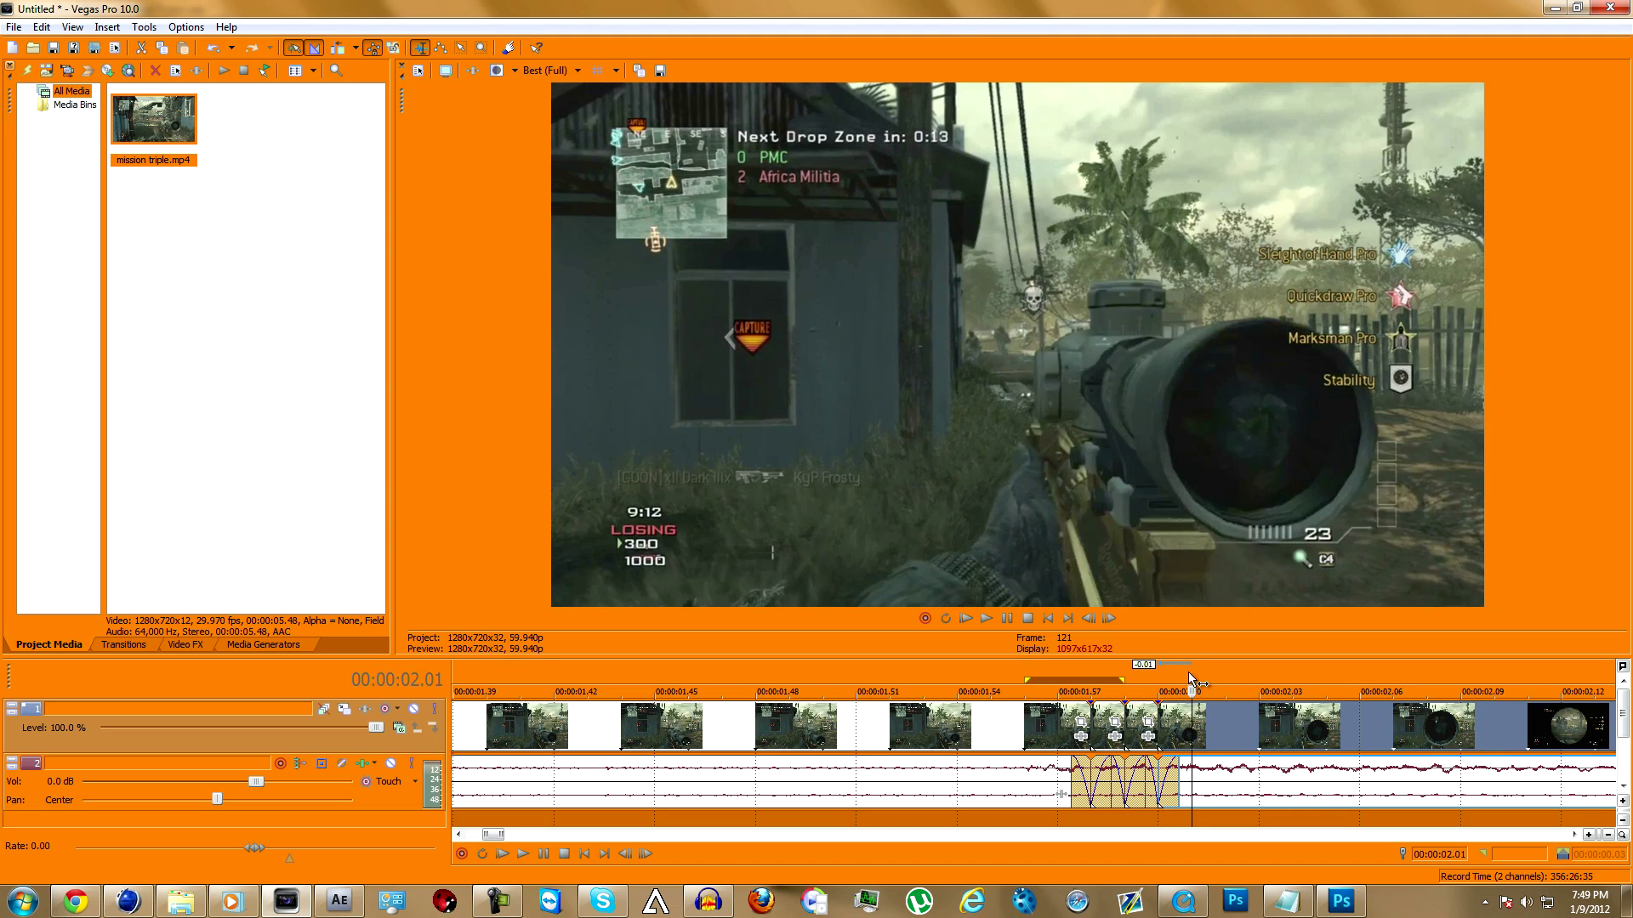
Mark a loop region from 00:00:01.57 to 00:00:02.01 around the crossfade
click(1059, 671)
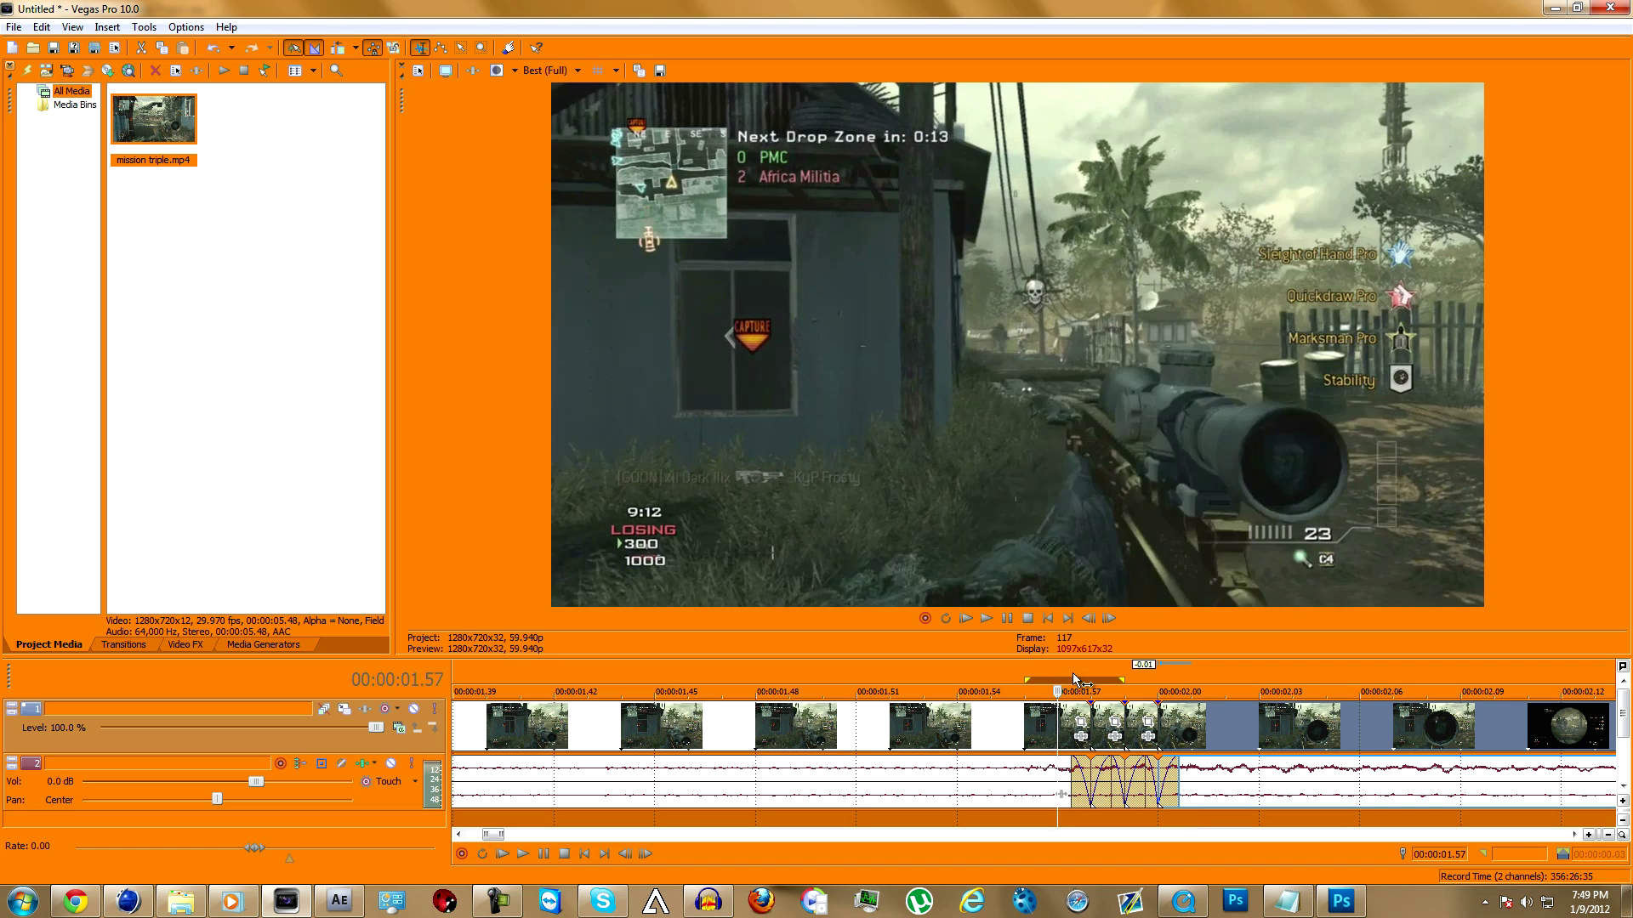
drag(1056, 674, 1193, 673)
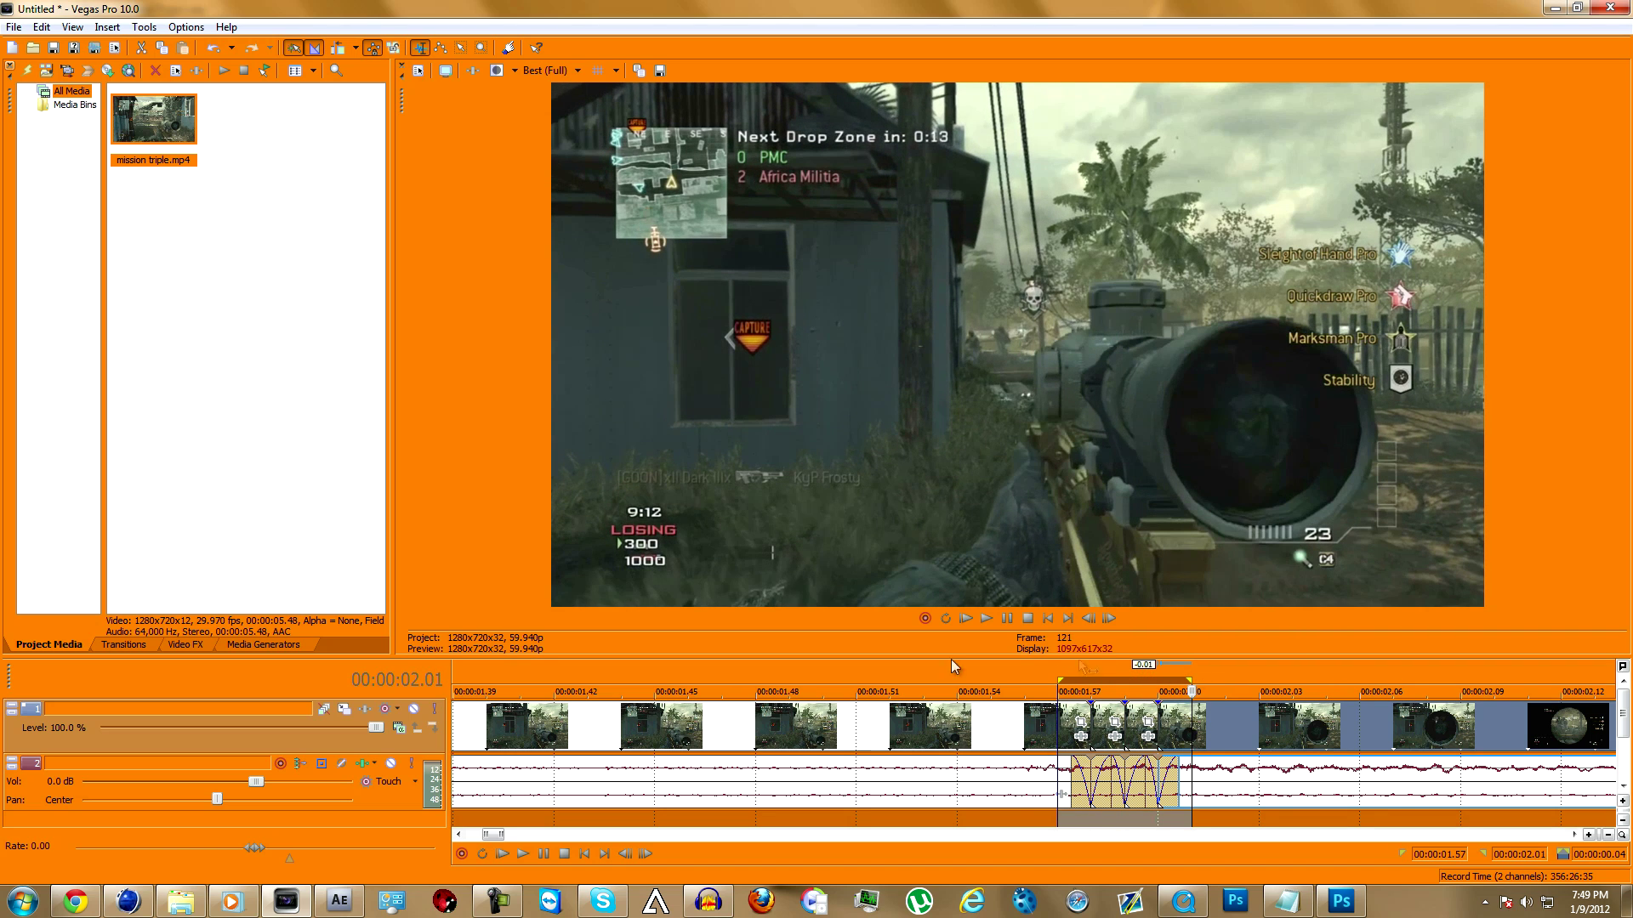
click(94, 47)
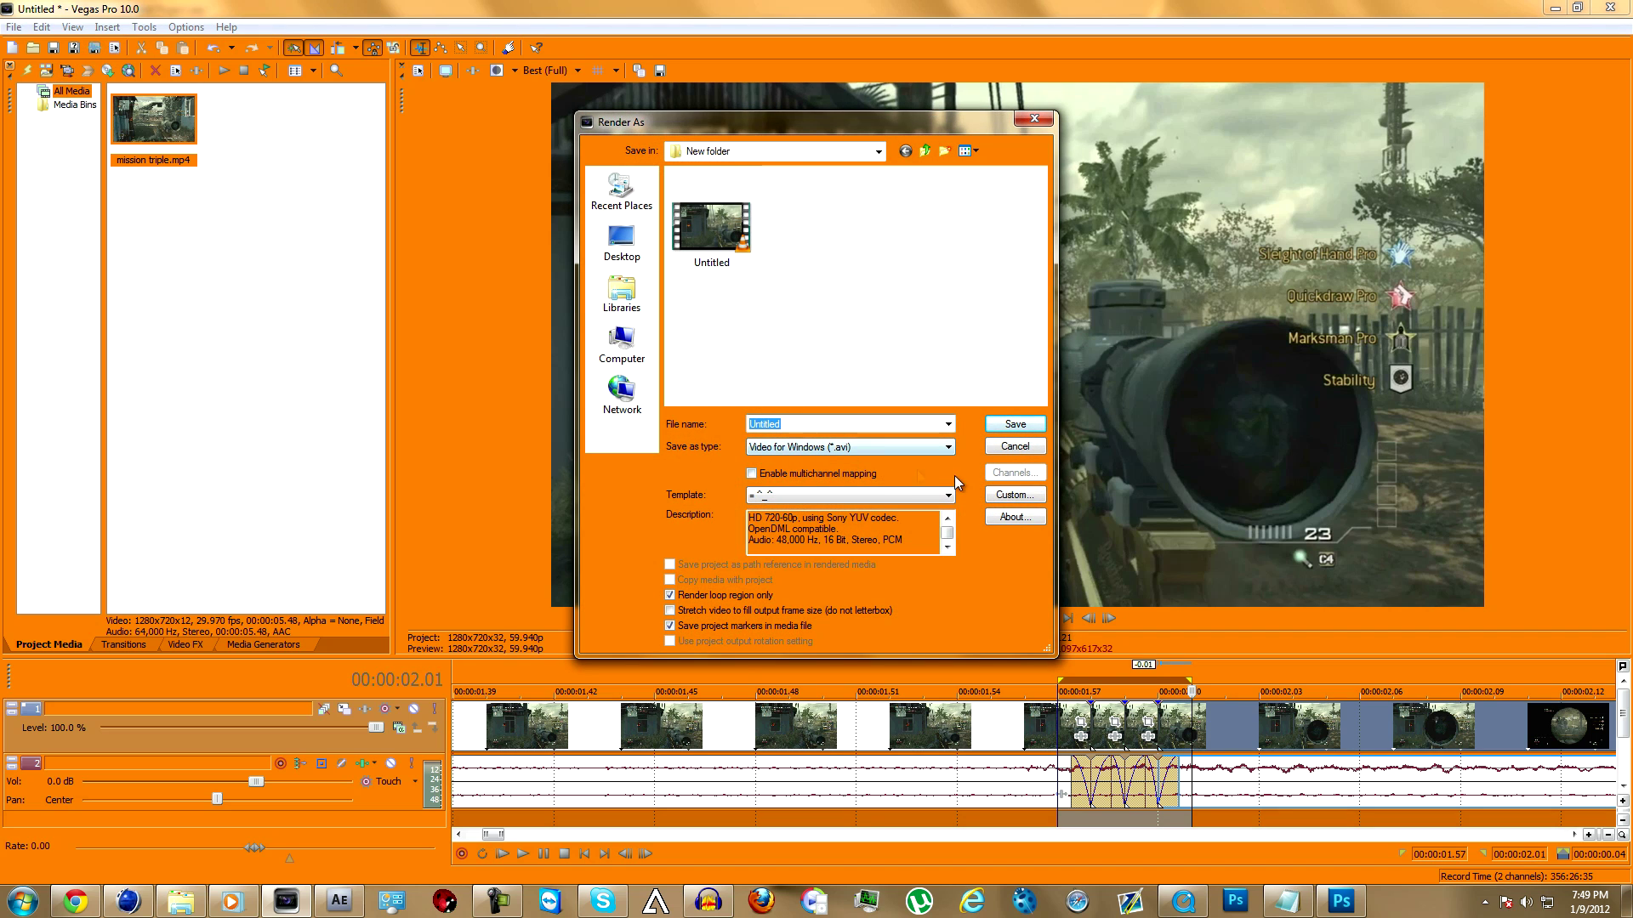
Review the AVI custom settings: HDV 720, 59.940 fps, uncompressed, Best rendering quality
click(1015, 494)
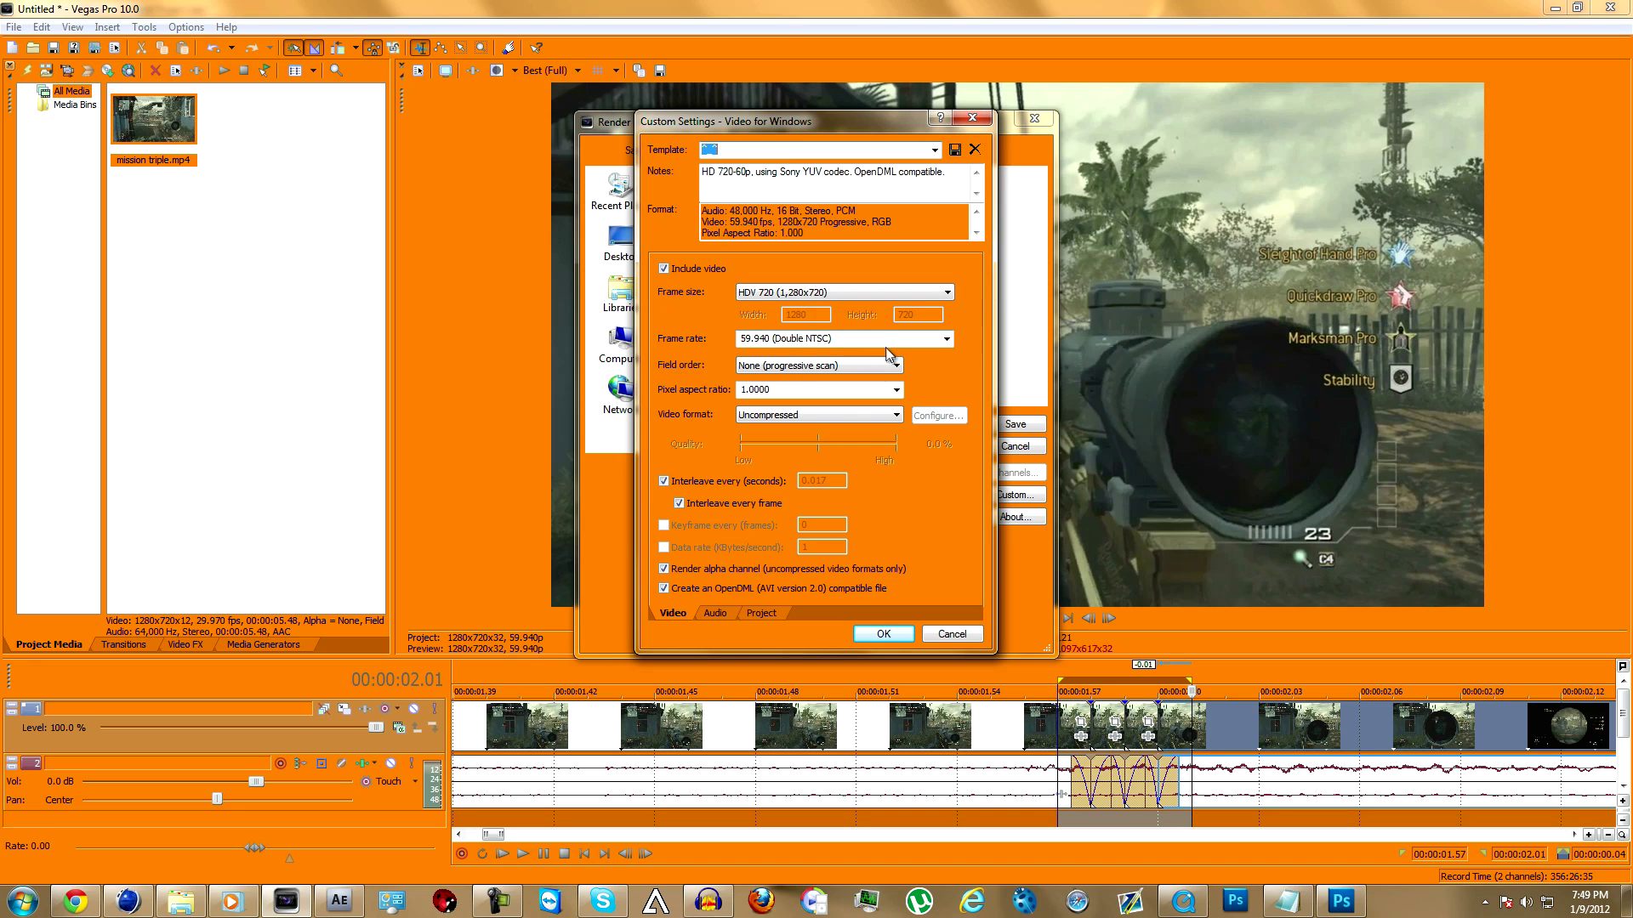
click(765, 612)
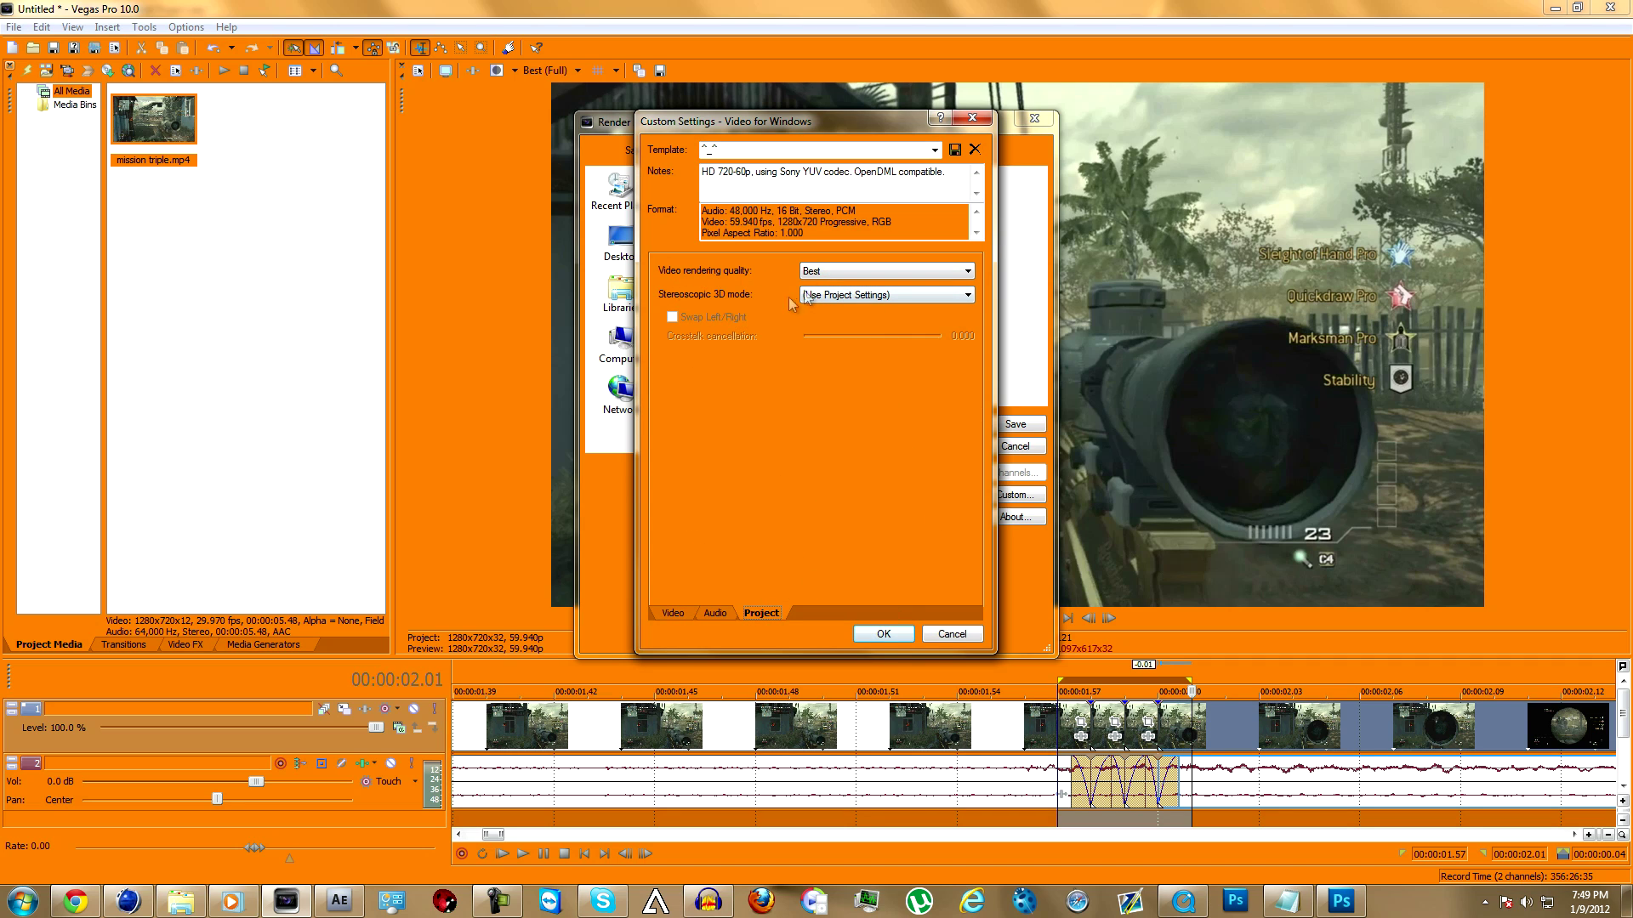
Close the AVI custom settings and switch the output format to MainConcept AVC/AAC
click(883, 634)
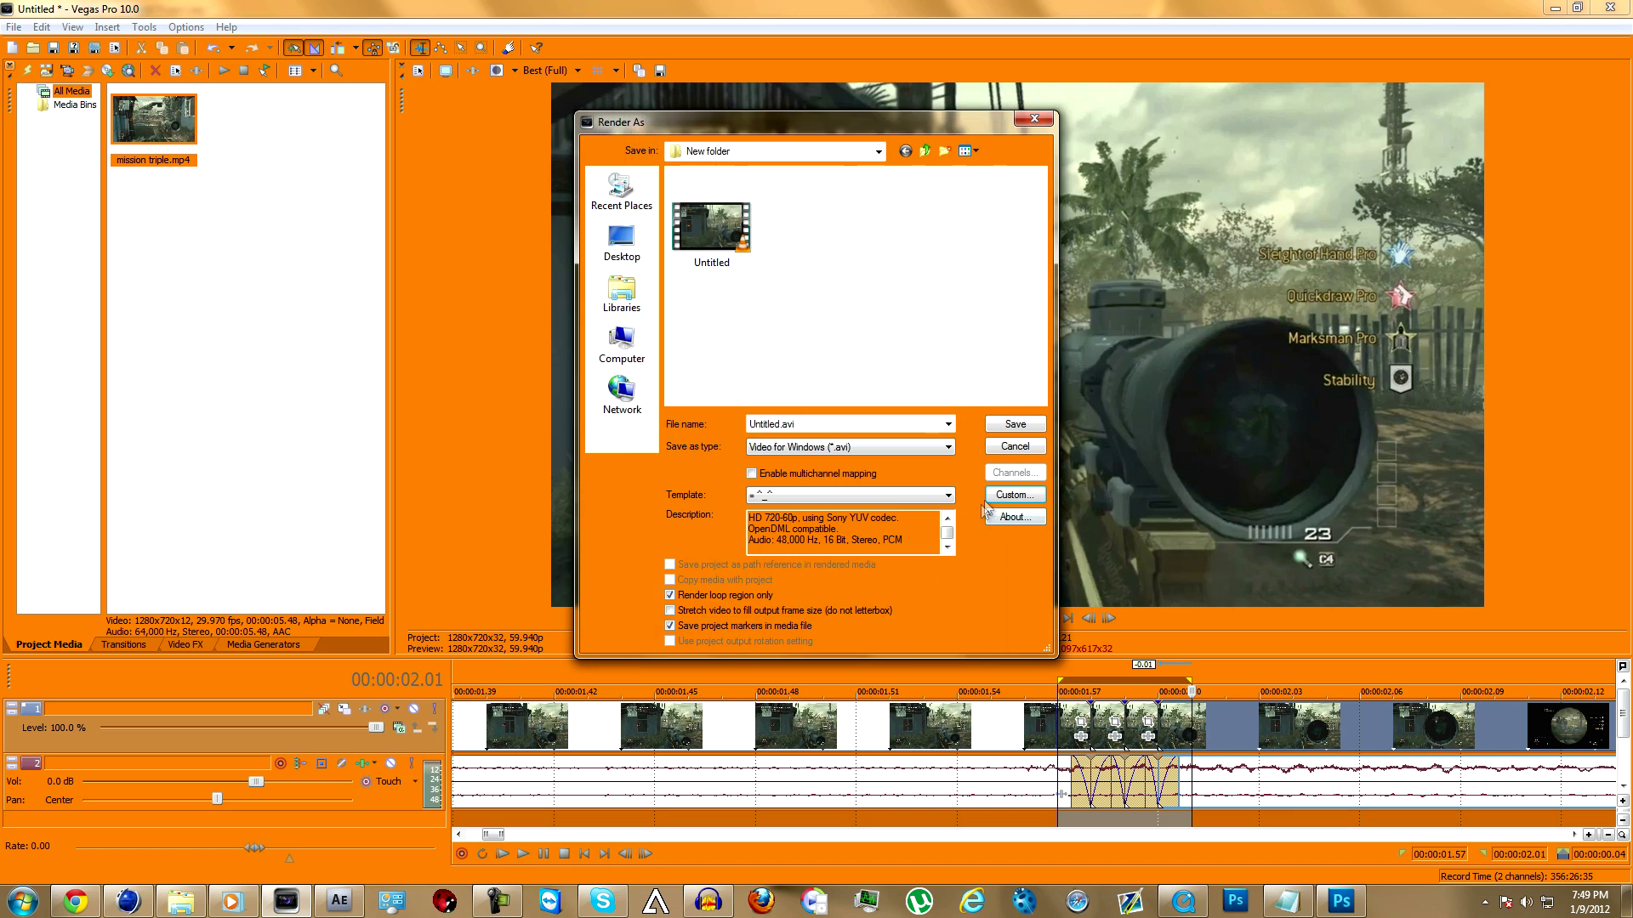
click(1020, 494)
click(952, 634)
click(876, 447)
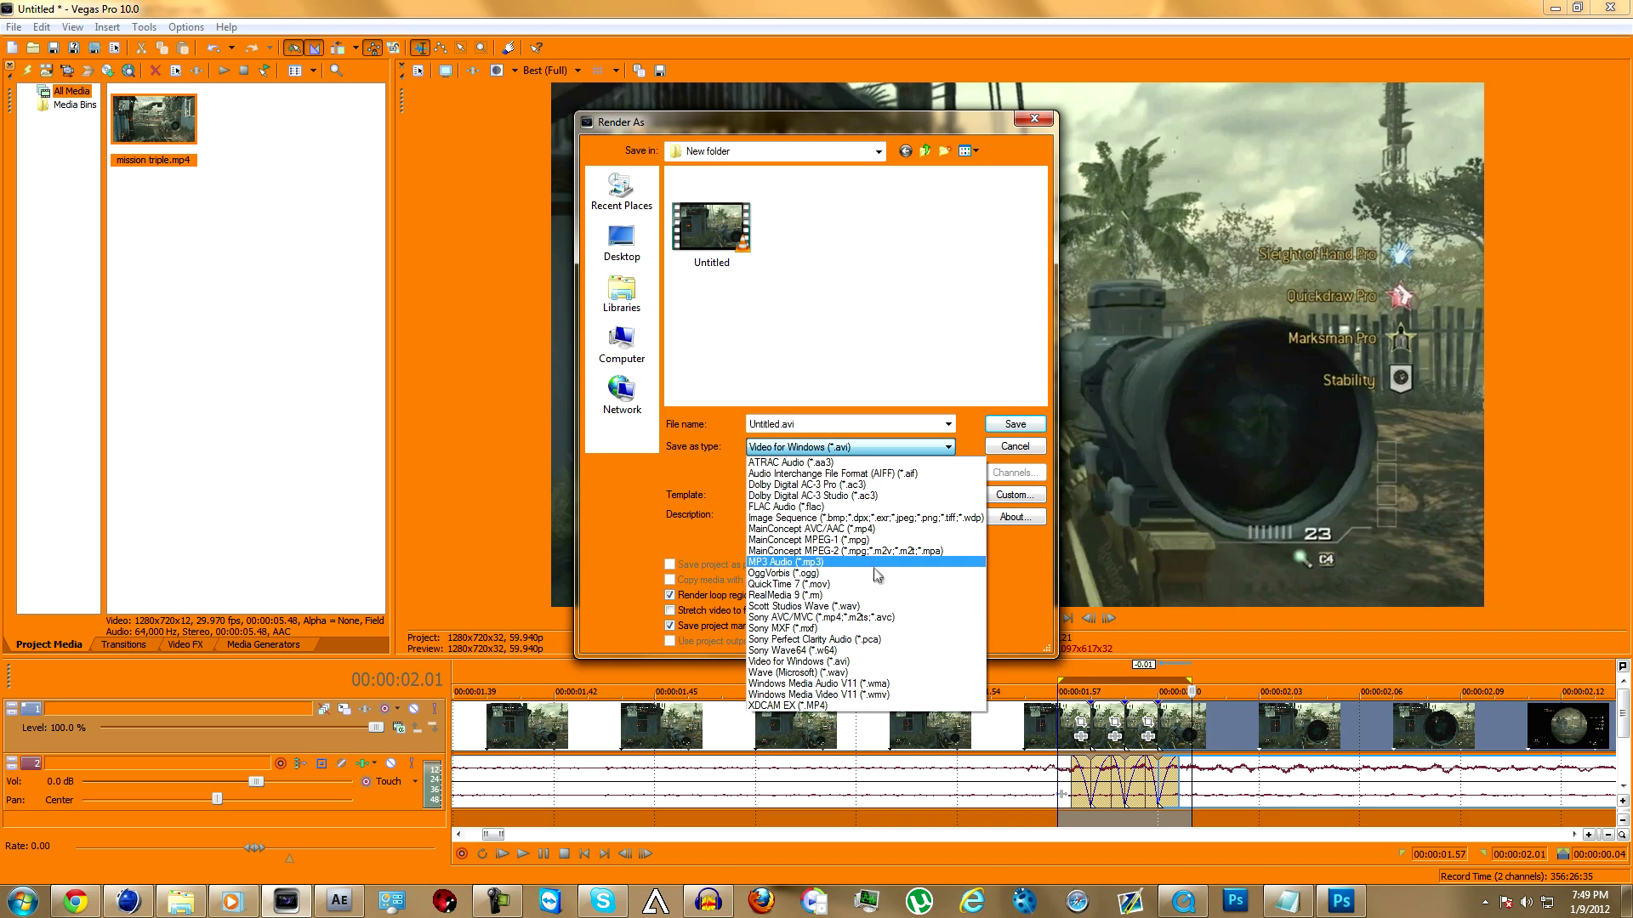
click(812, 528)
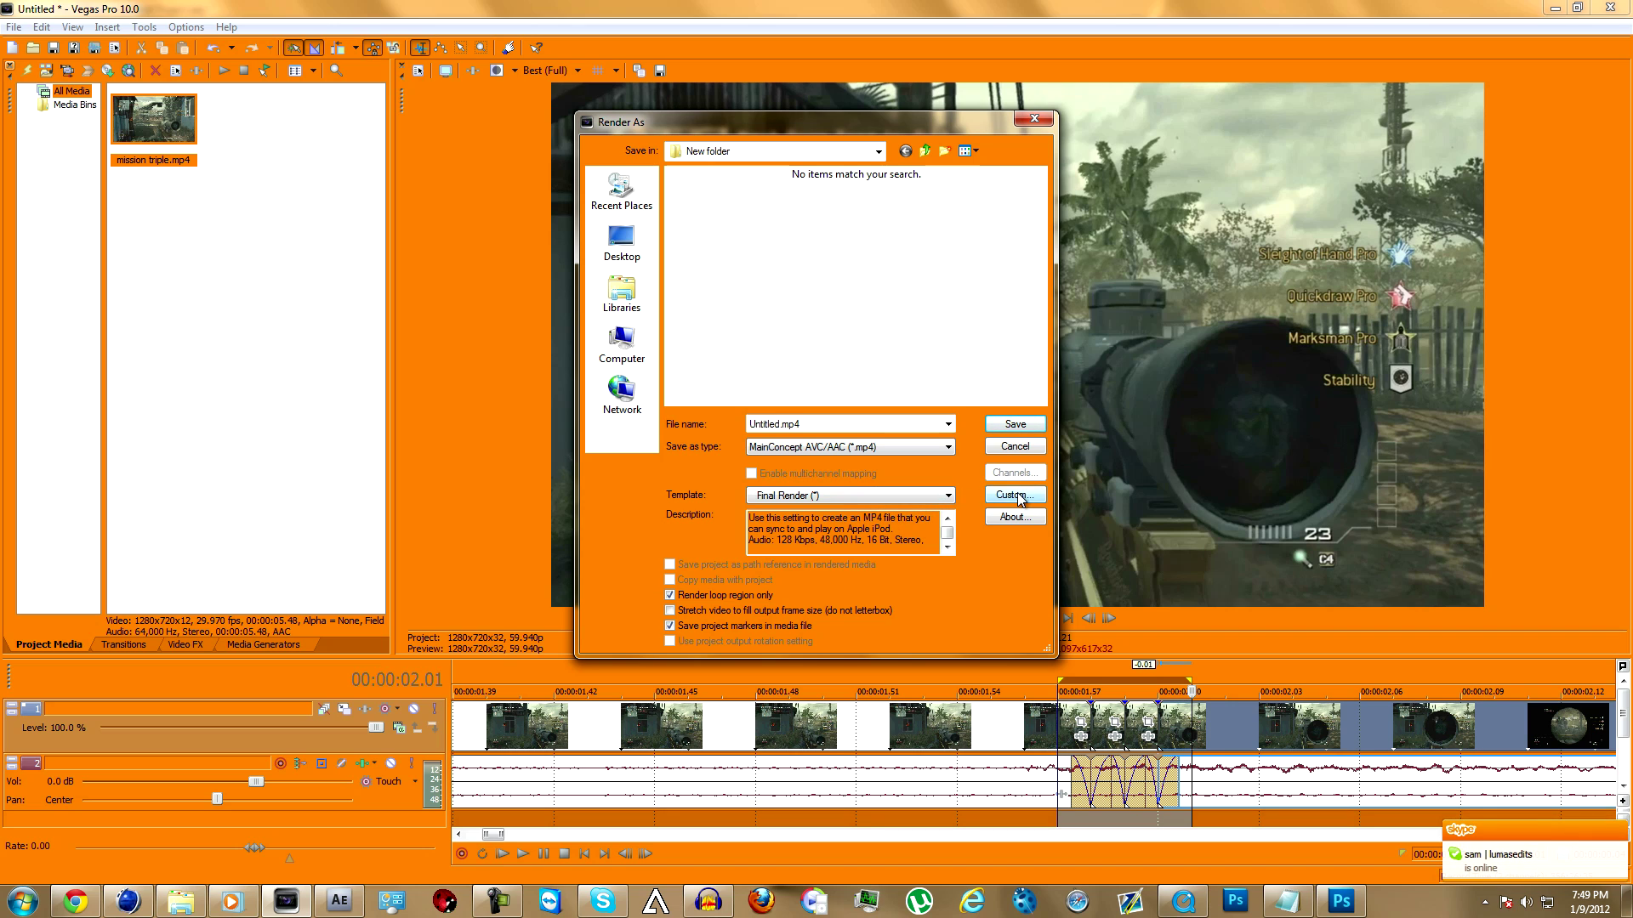
Pick the <3 template and set its custom frame rate to 59.94
click(907, 501)
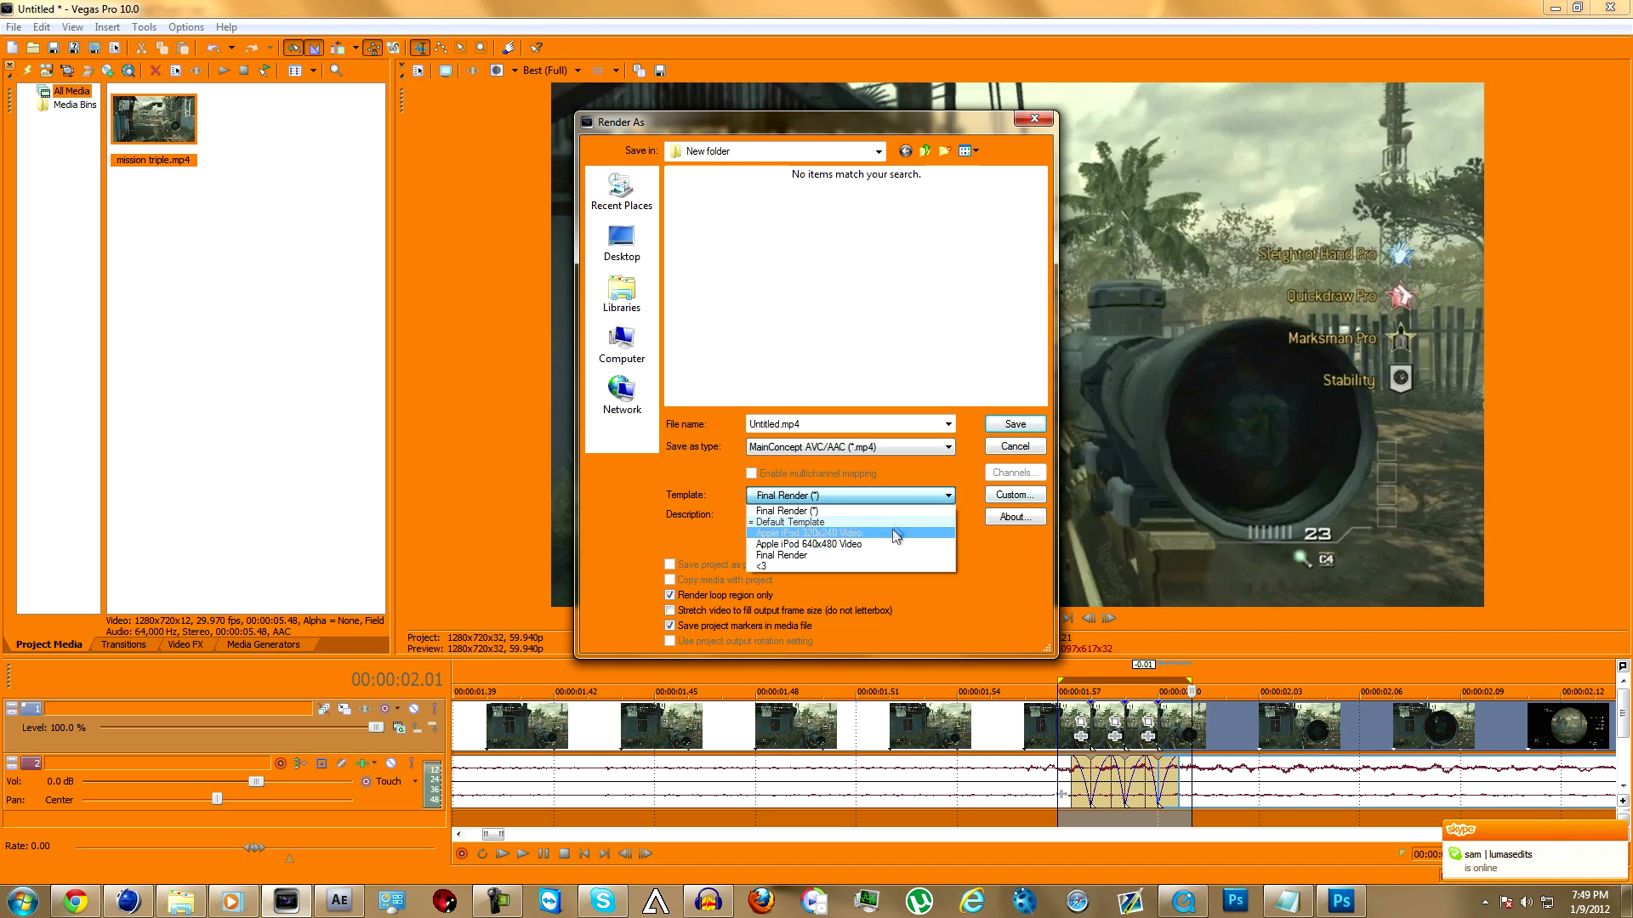
click(879, 564)
click(1016, 496)
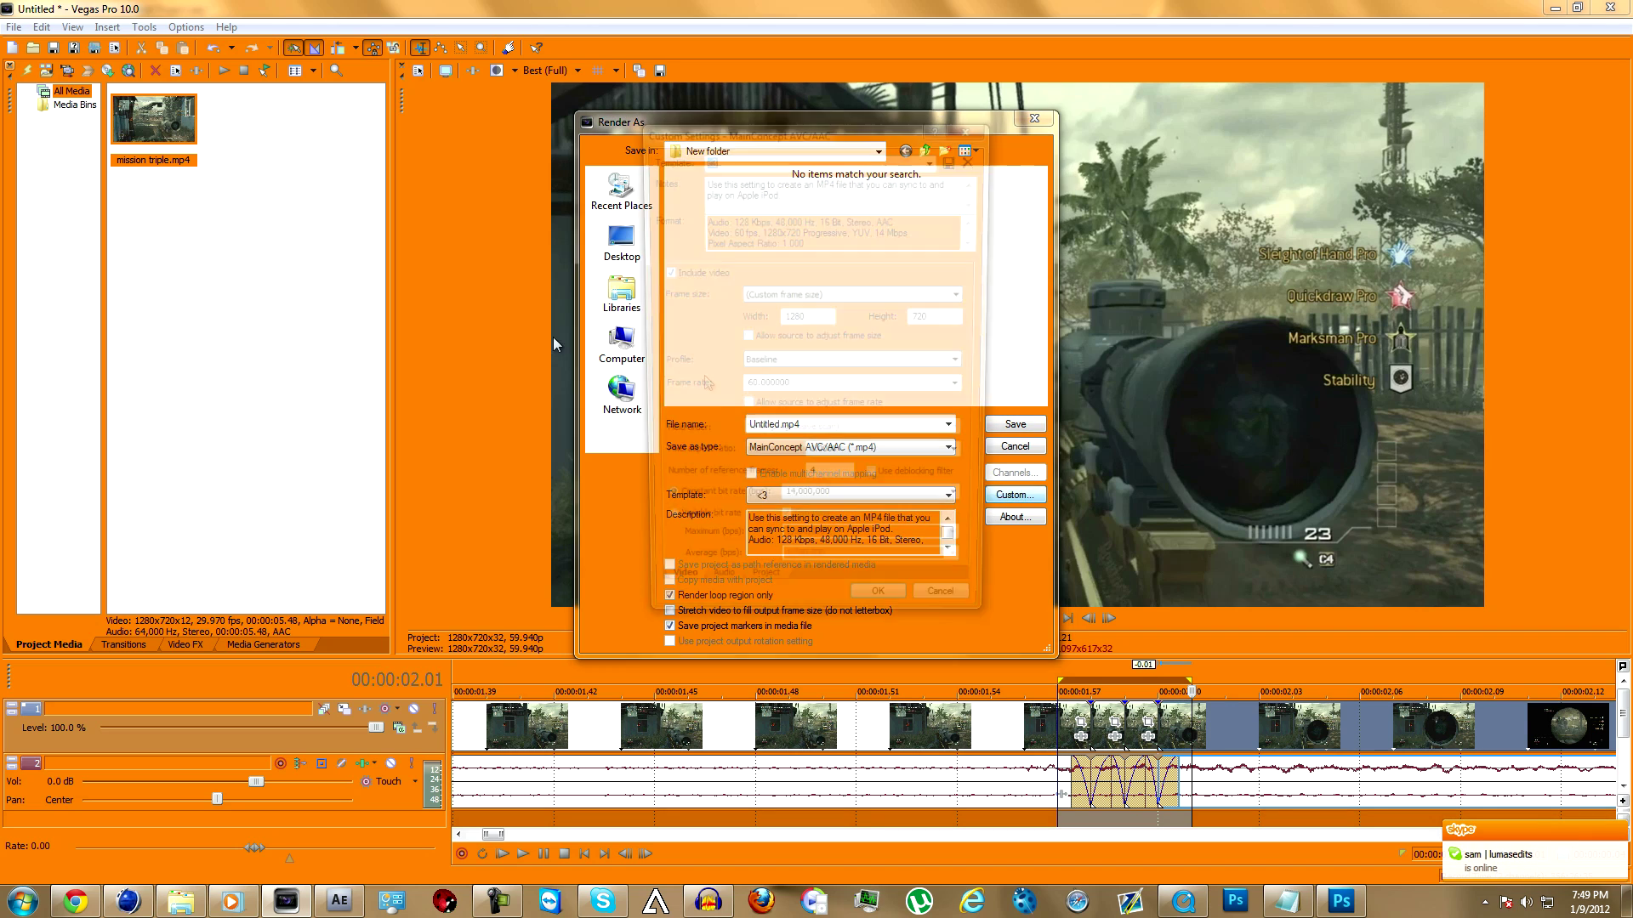
click(958, 391)
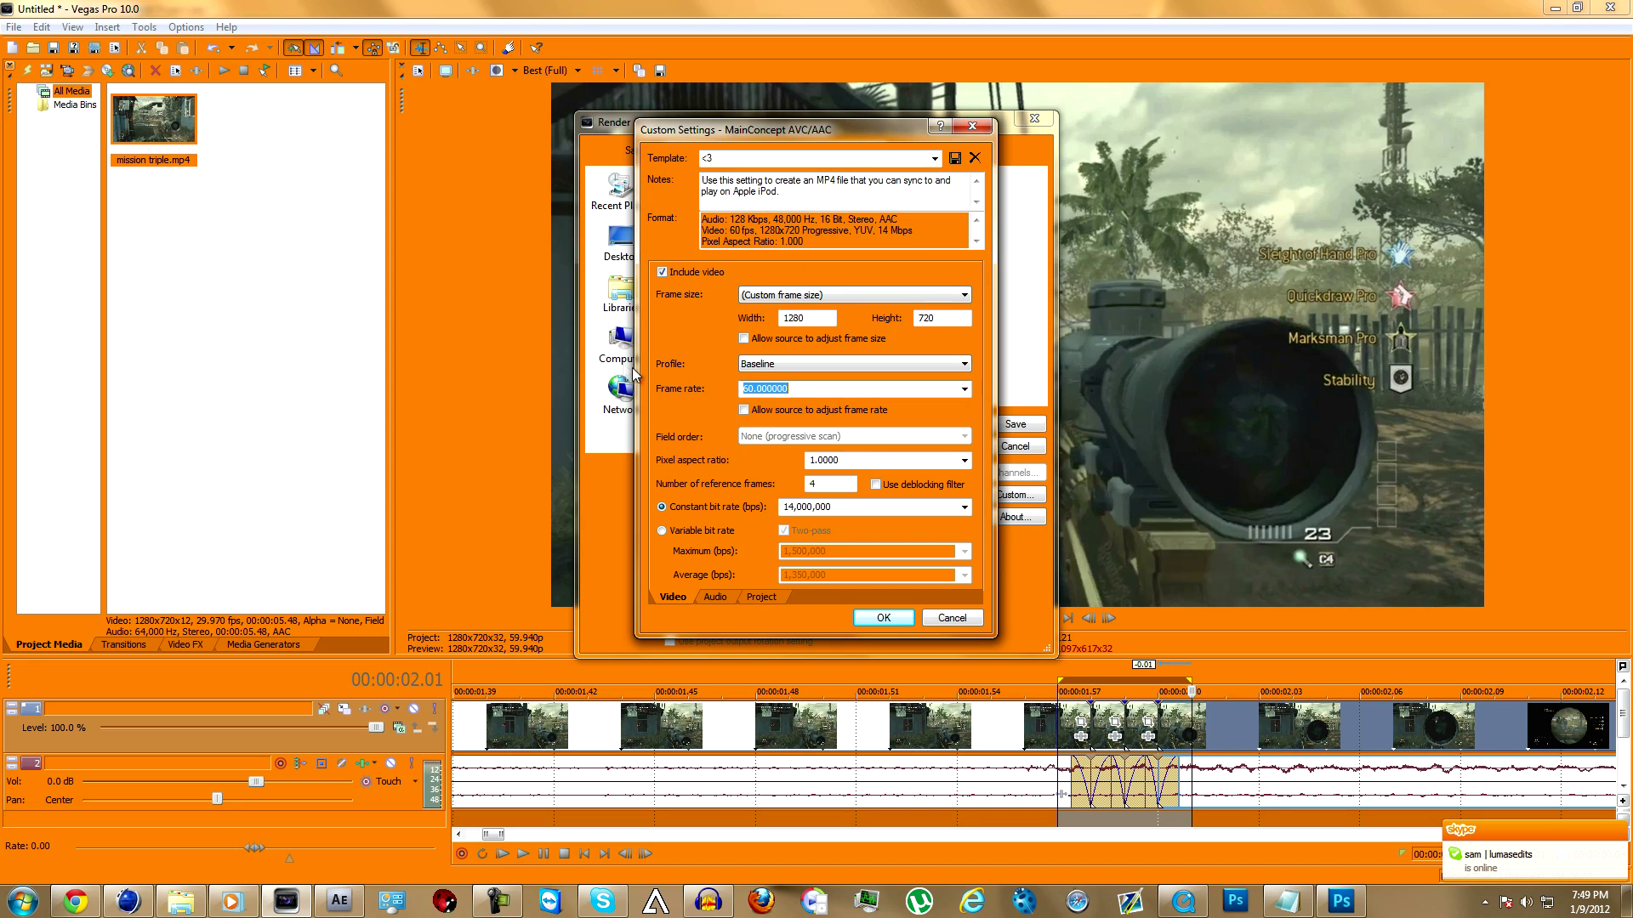
text(59.94)
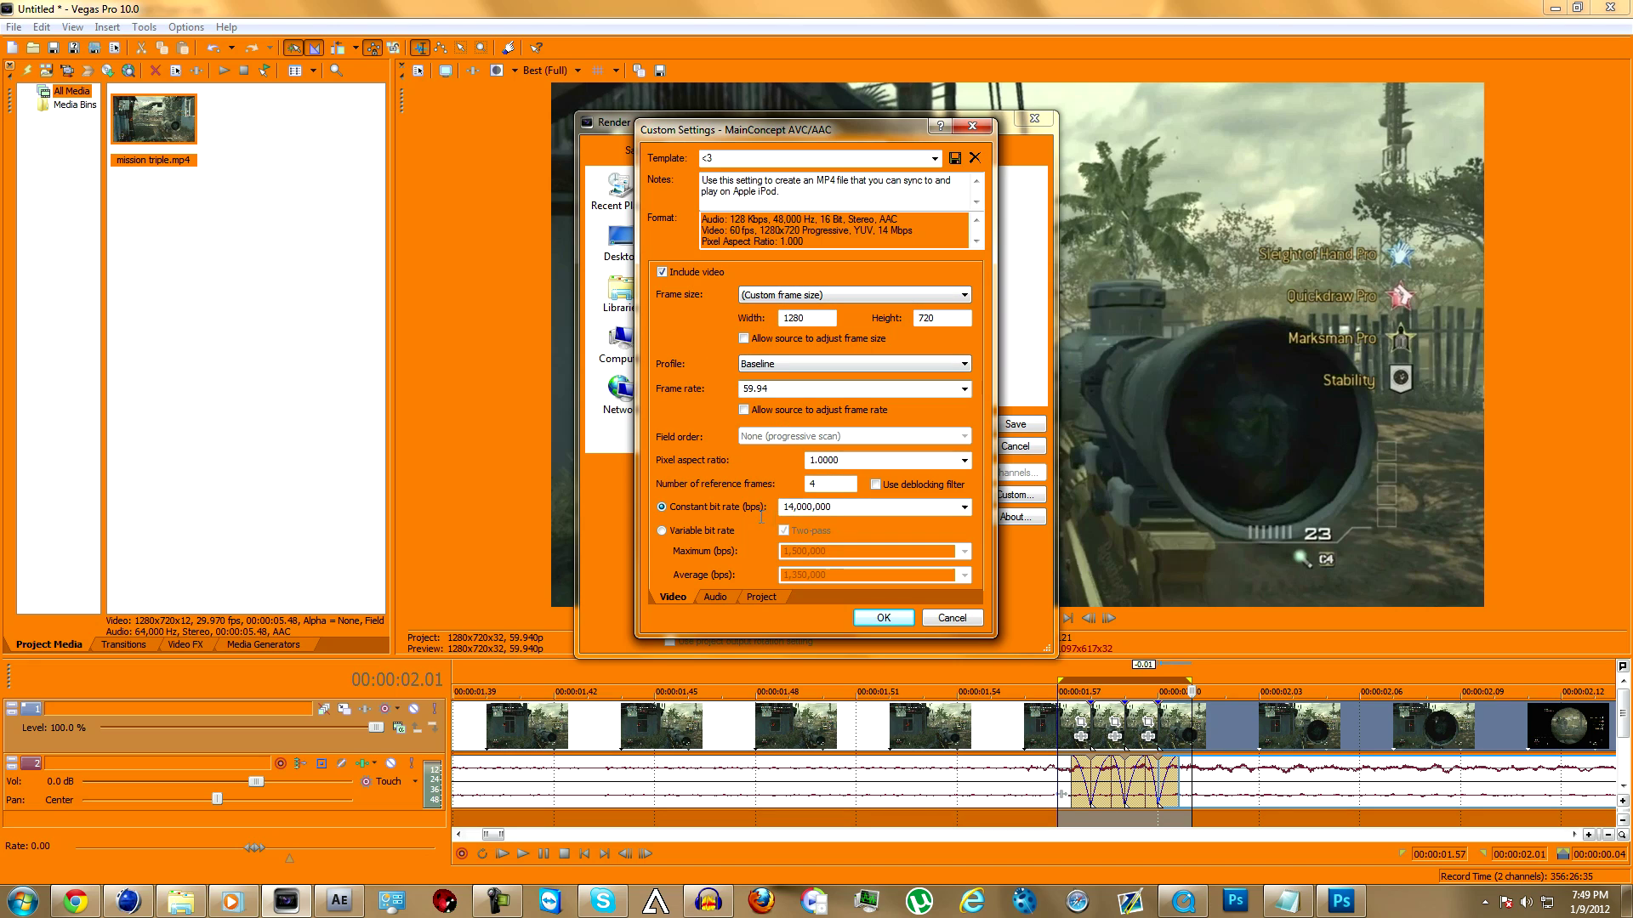
Use variable bit rate with maximum and average 20,000,000 bps and apply the settings
click(662, 531)
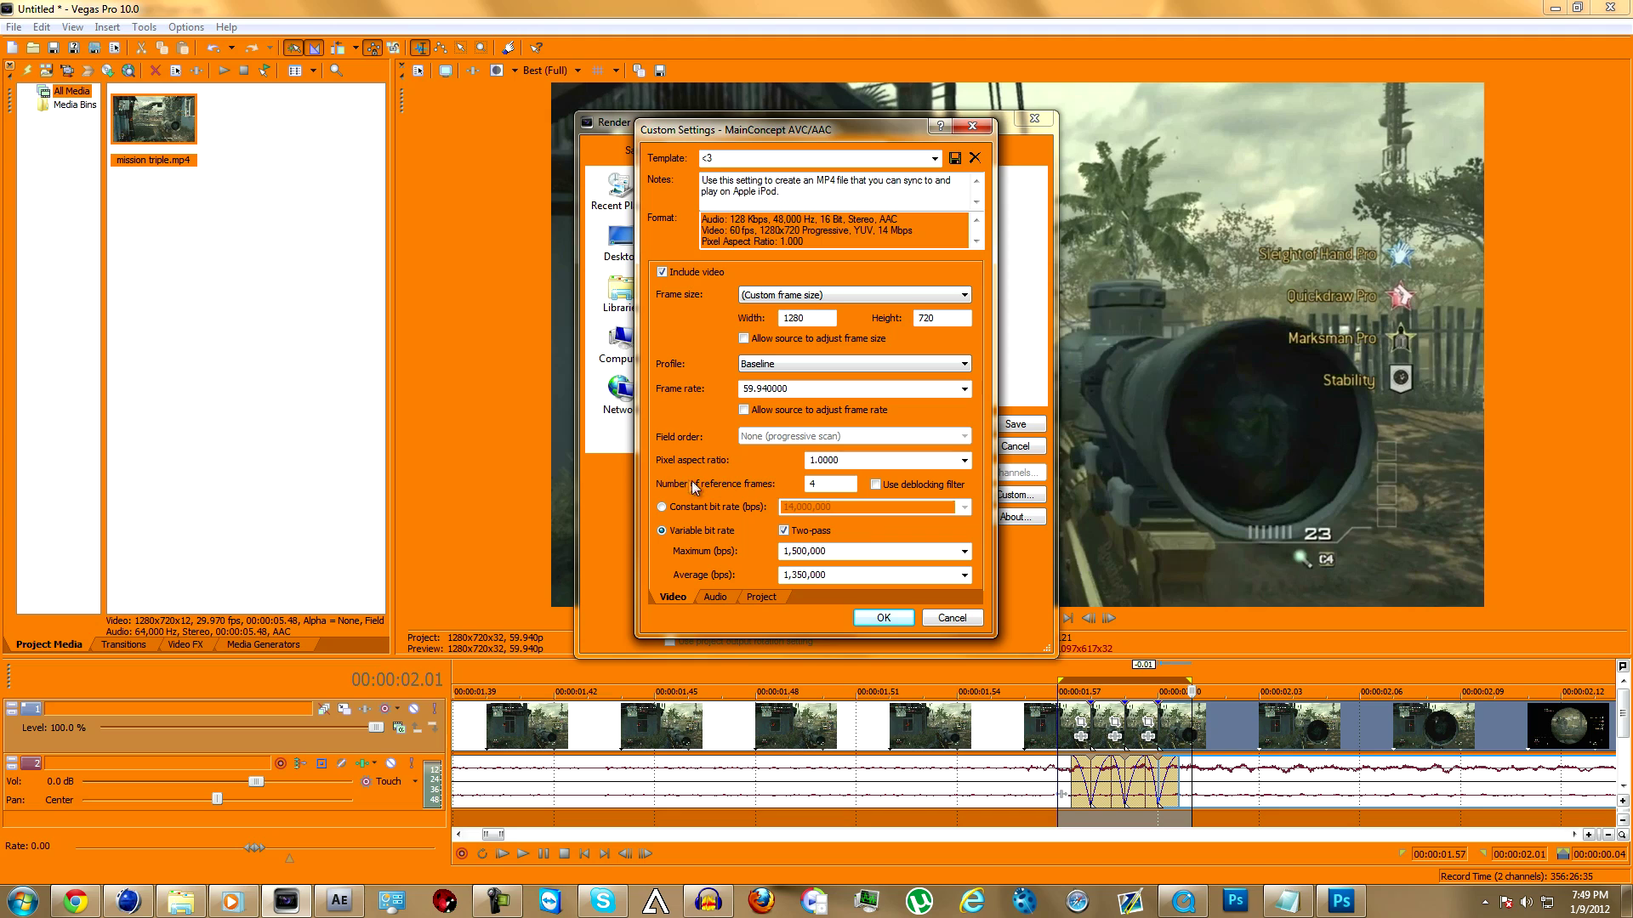
click(955, 553)
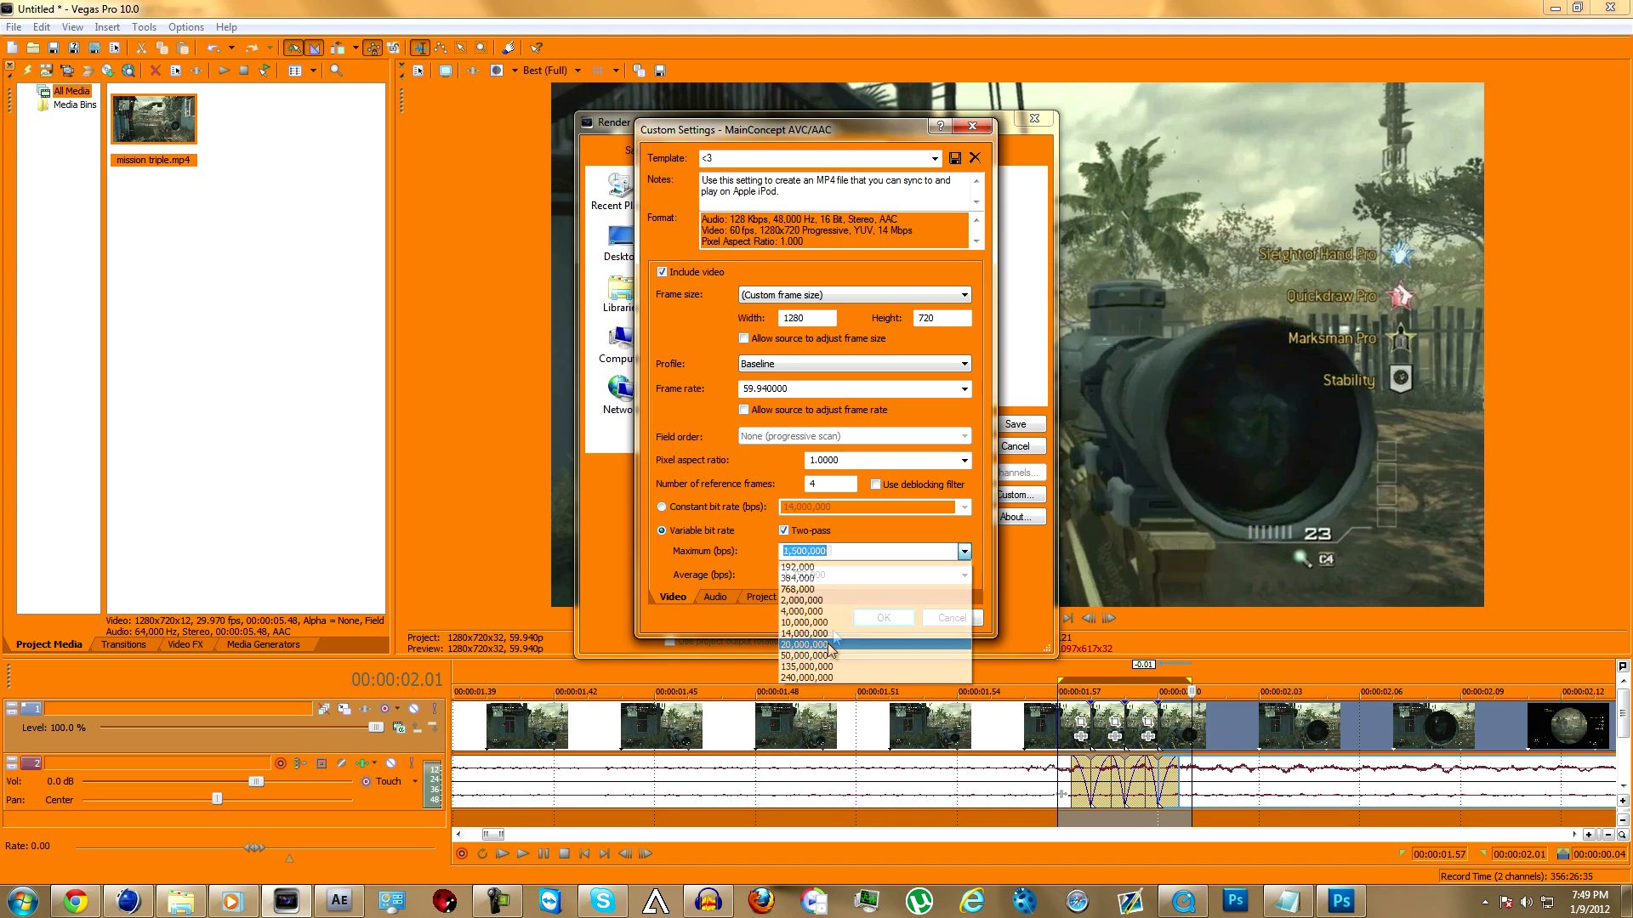
click(831, 644)
click(963, 575)
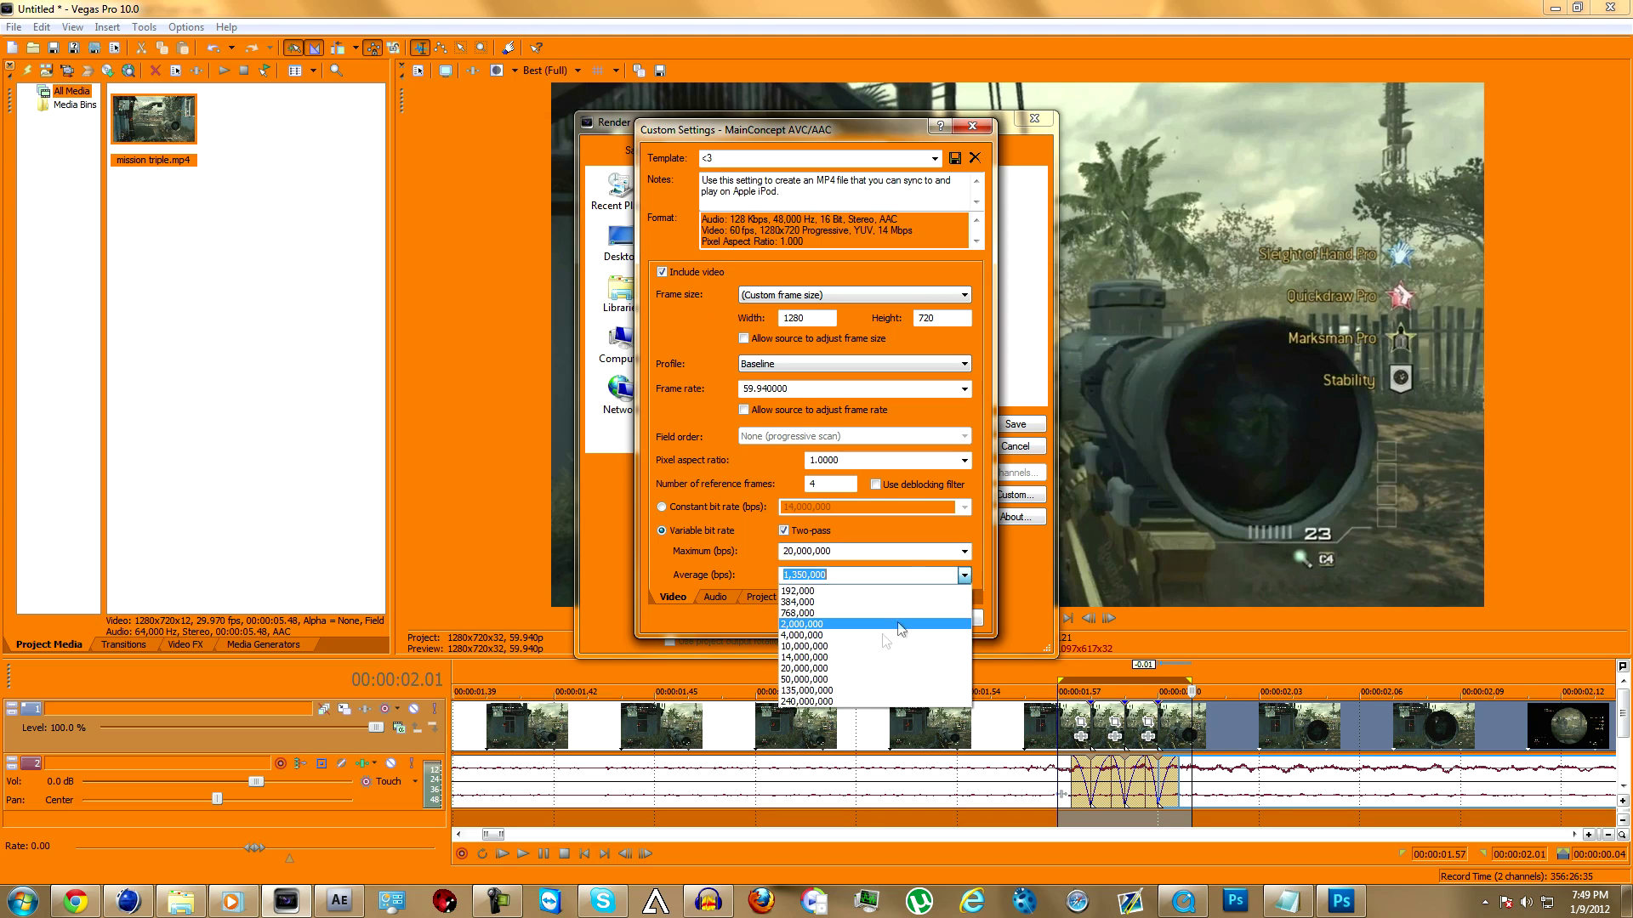
click(838, 669)
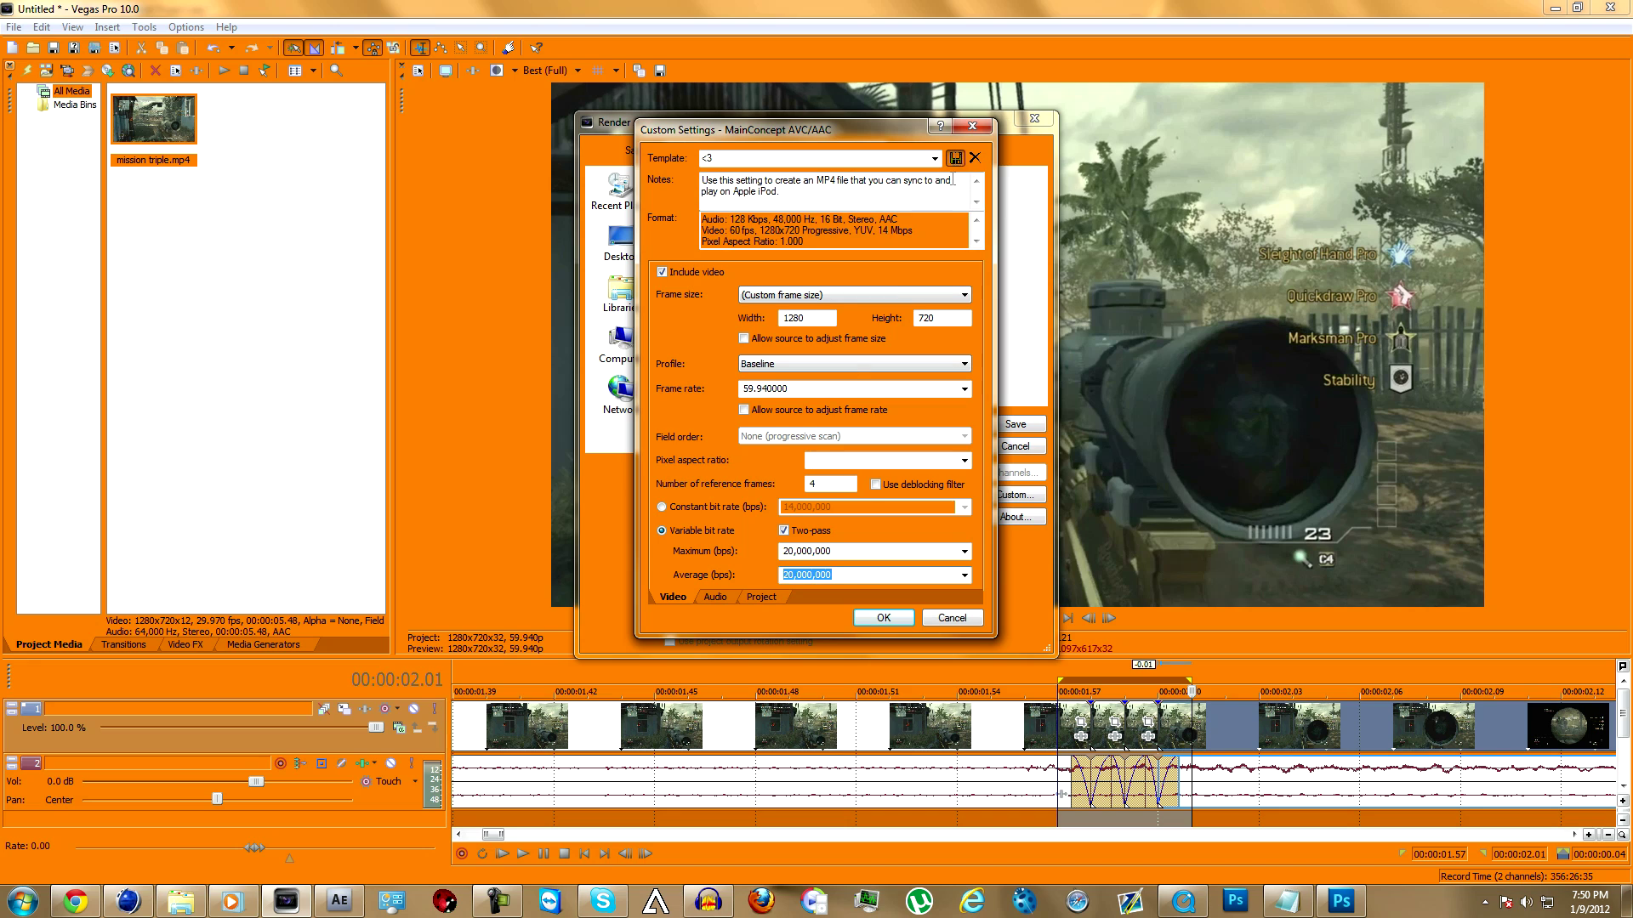
key(Tab)
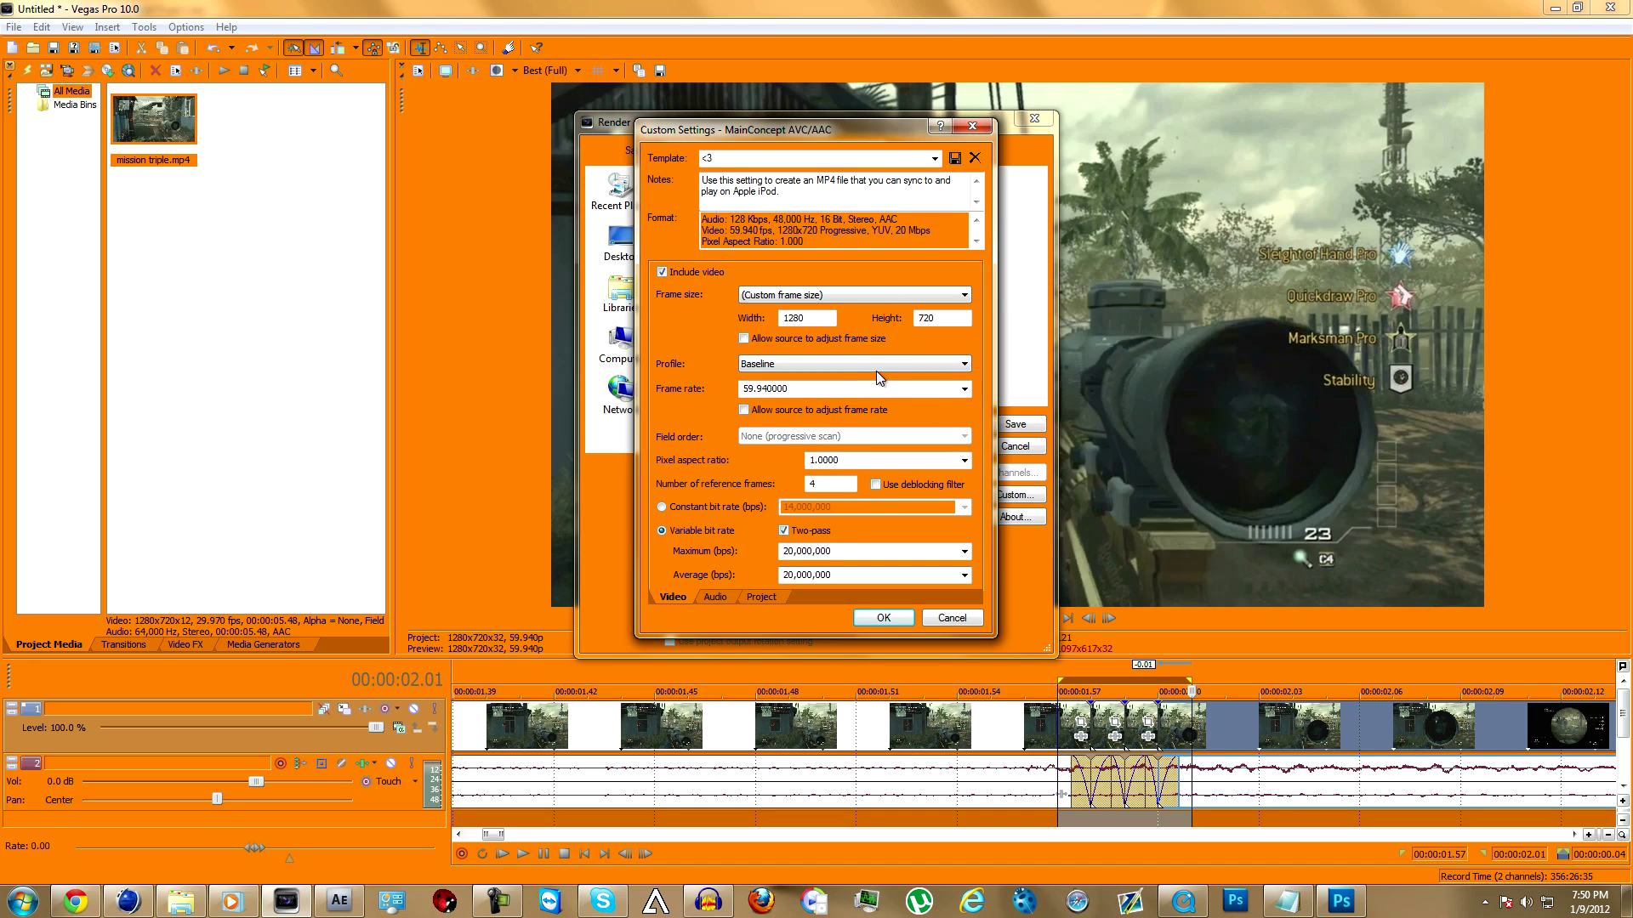
click(765, 597)
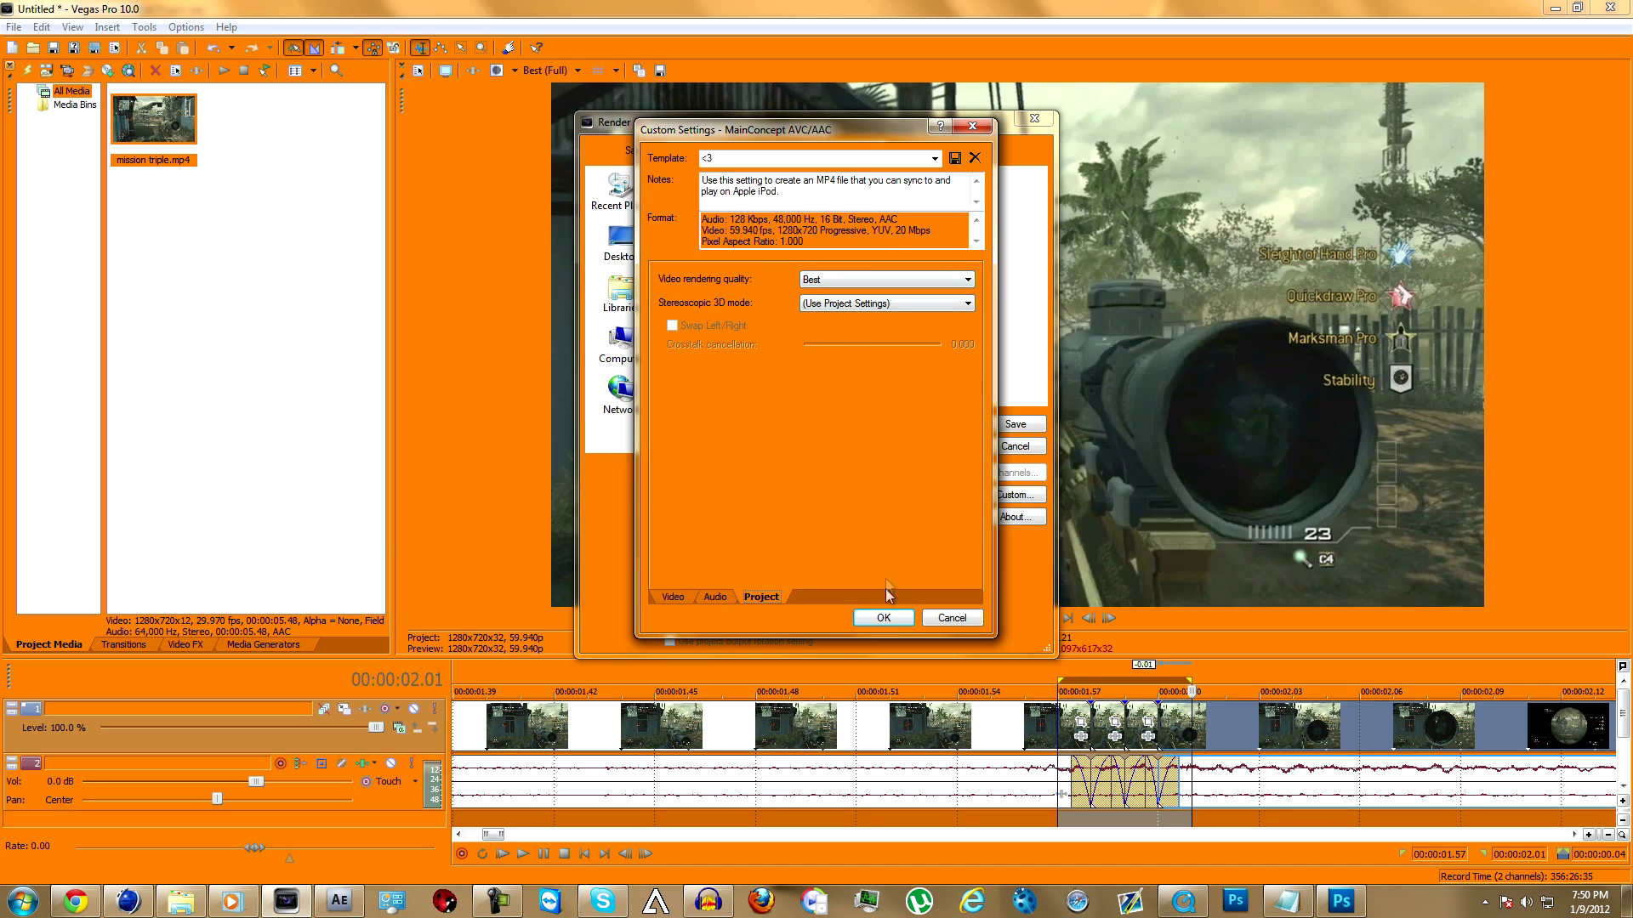
click(895, 616)
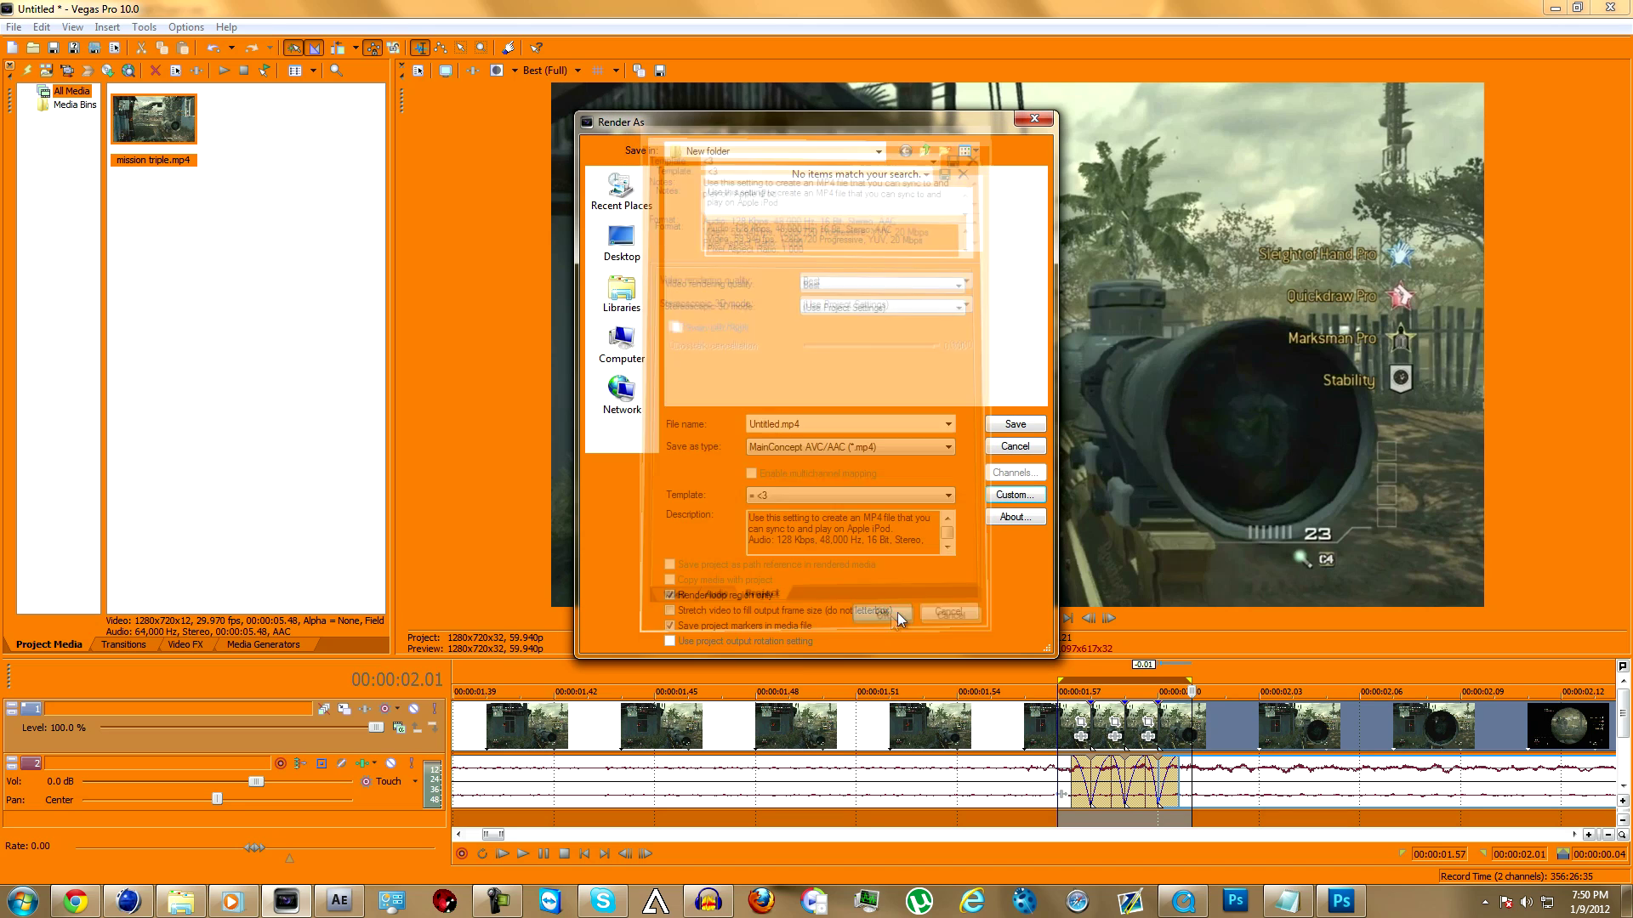
click(920, 499)
Select the Final Render template, check its custom settings, then cancel Render As
click(854, 511)
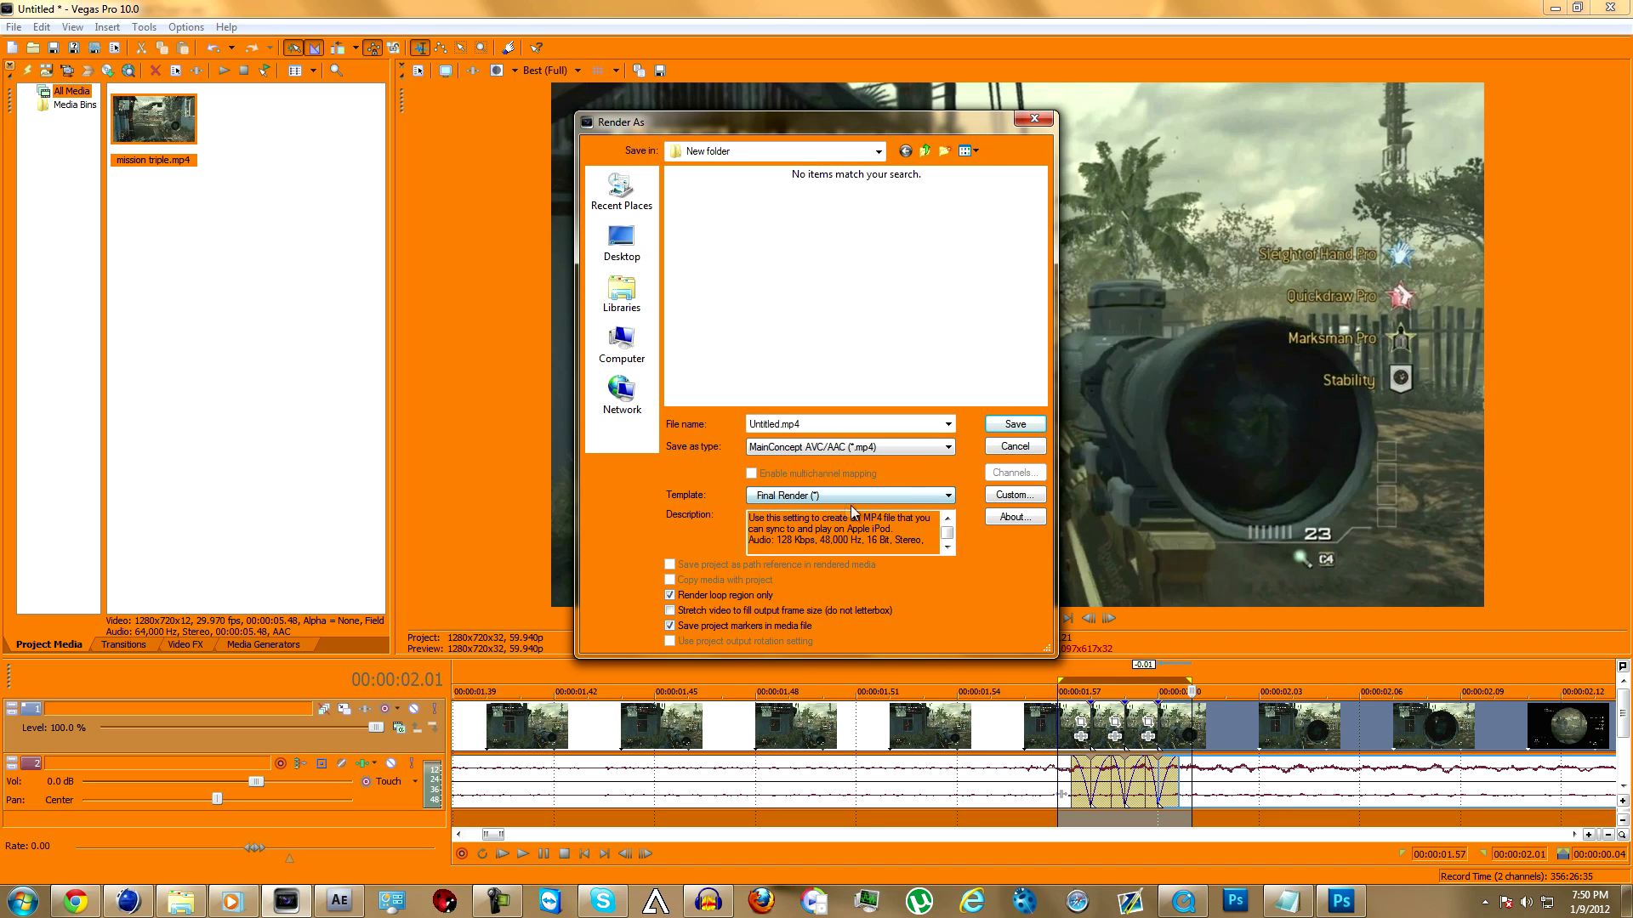
click(1015, 495)
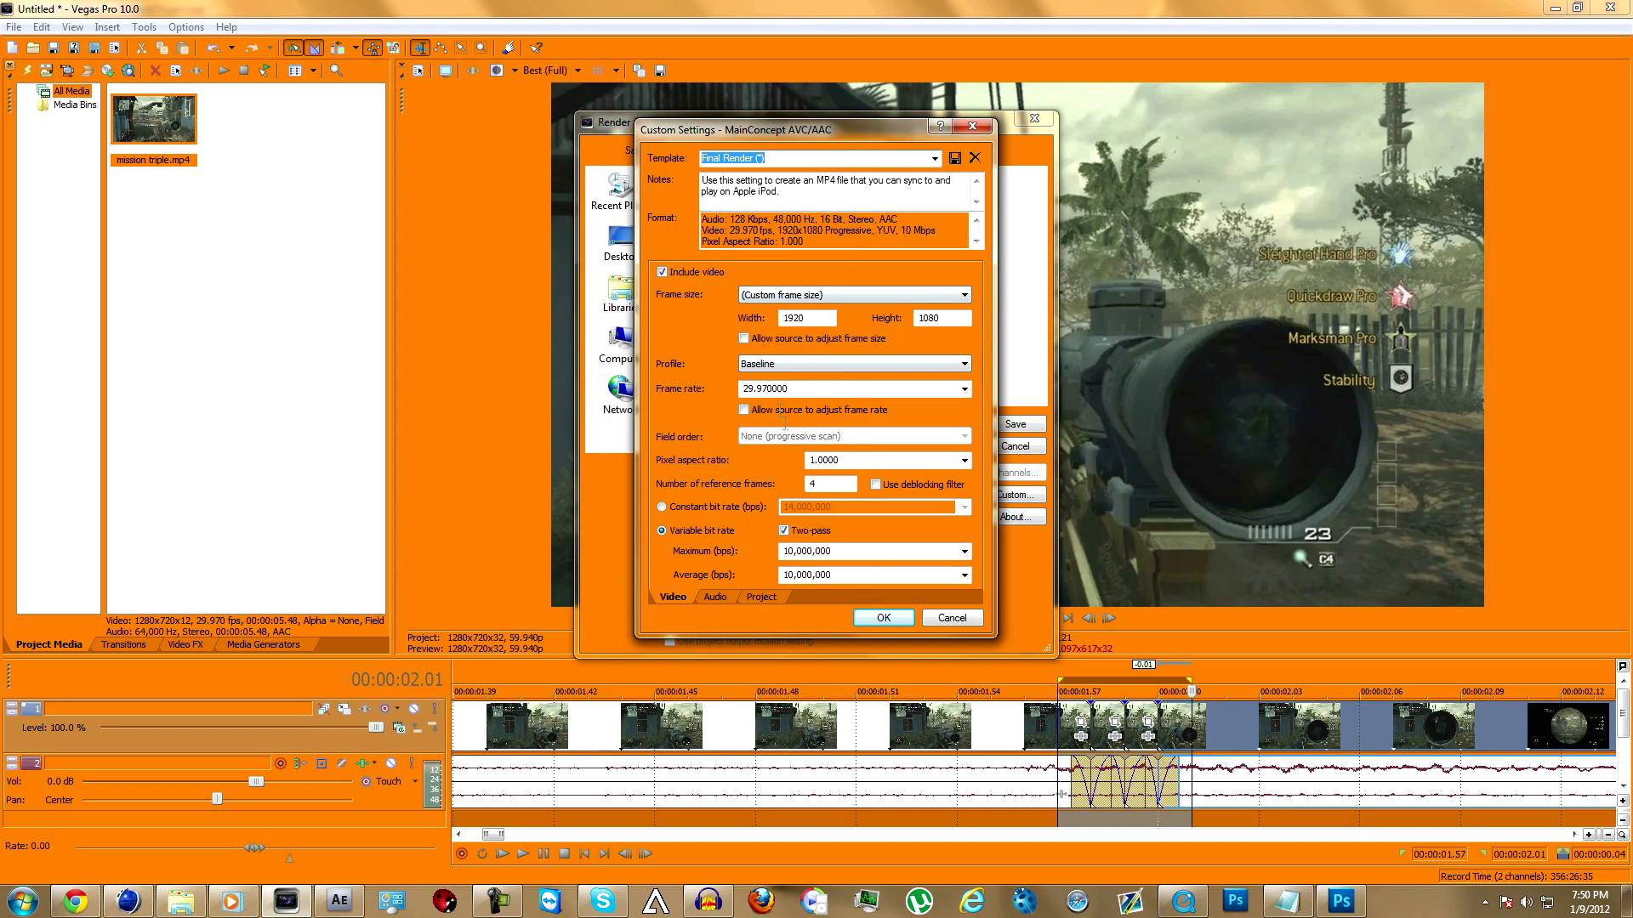
click(761, 598)
click(883, 618)
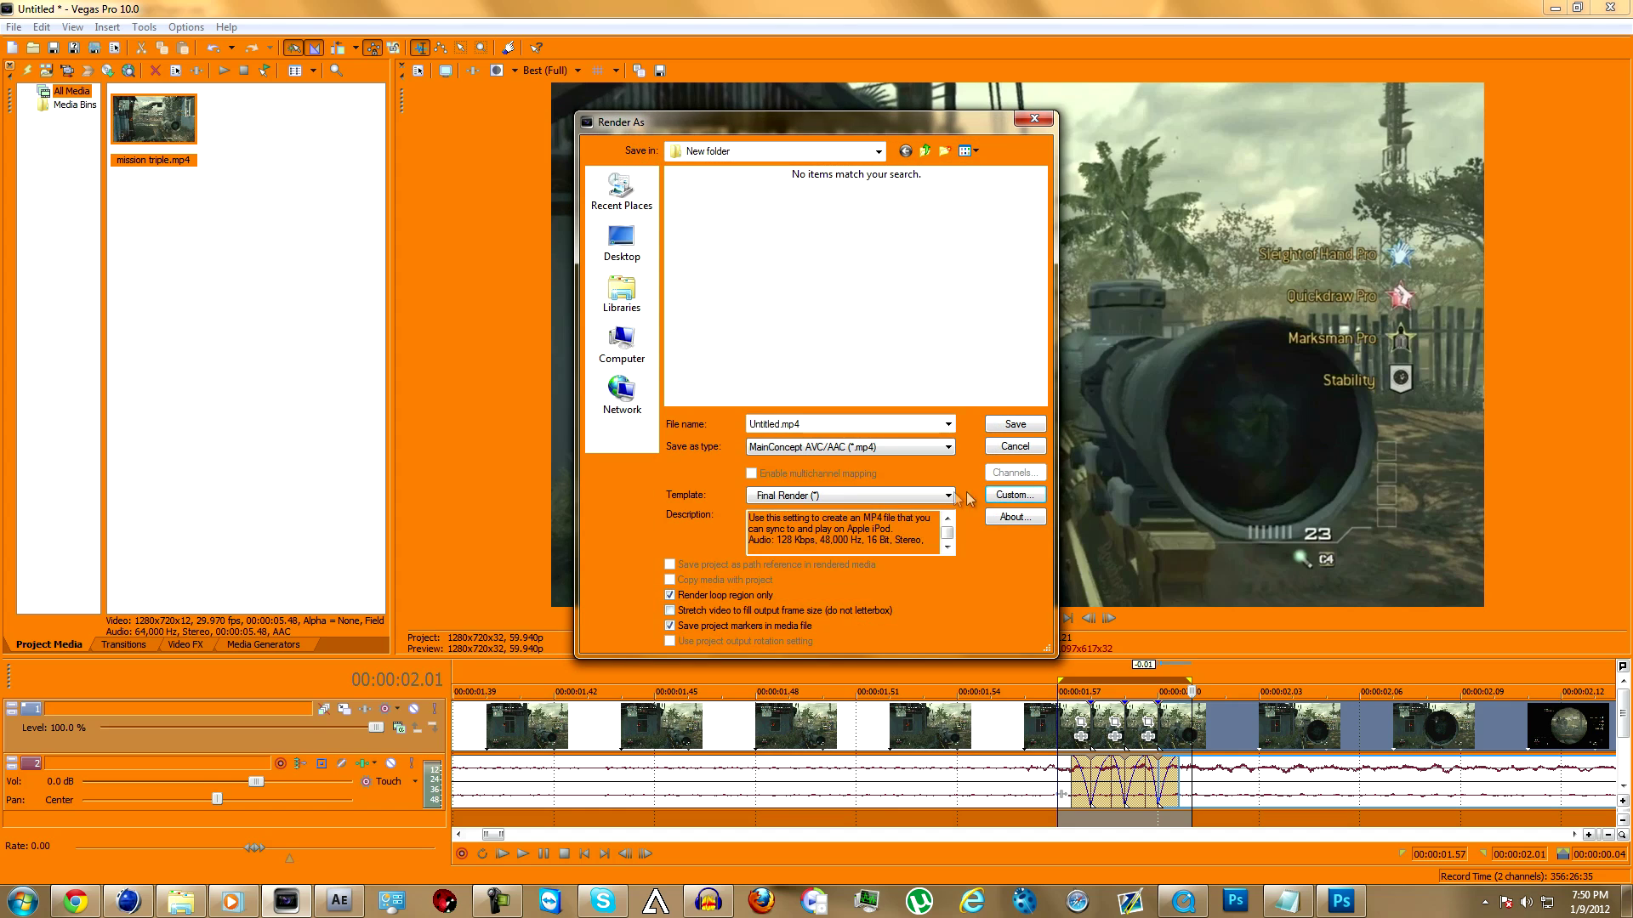
click(1010, 448)
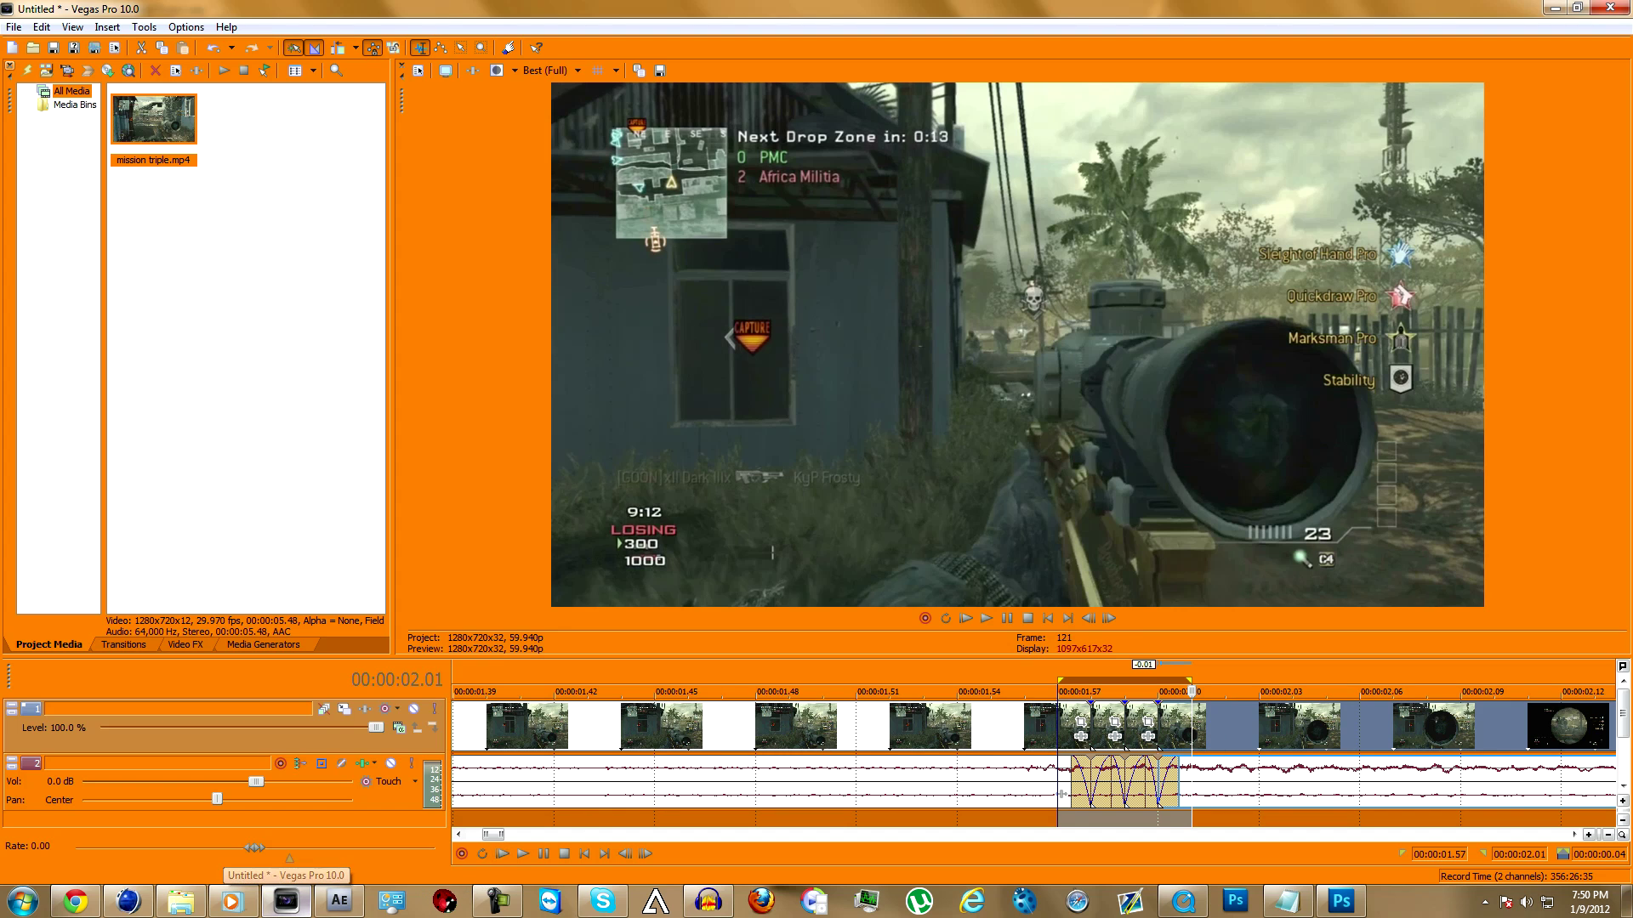
Drag Untitled.avi from New folder into the After Effects Project panel
click(286, 901)
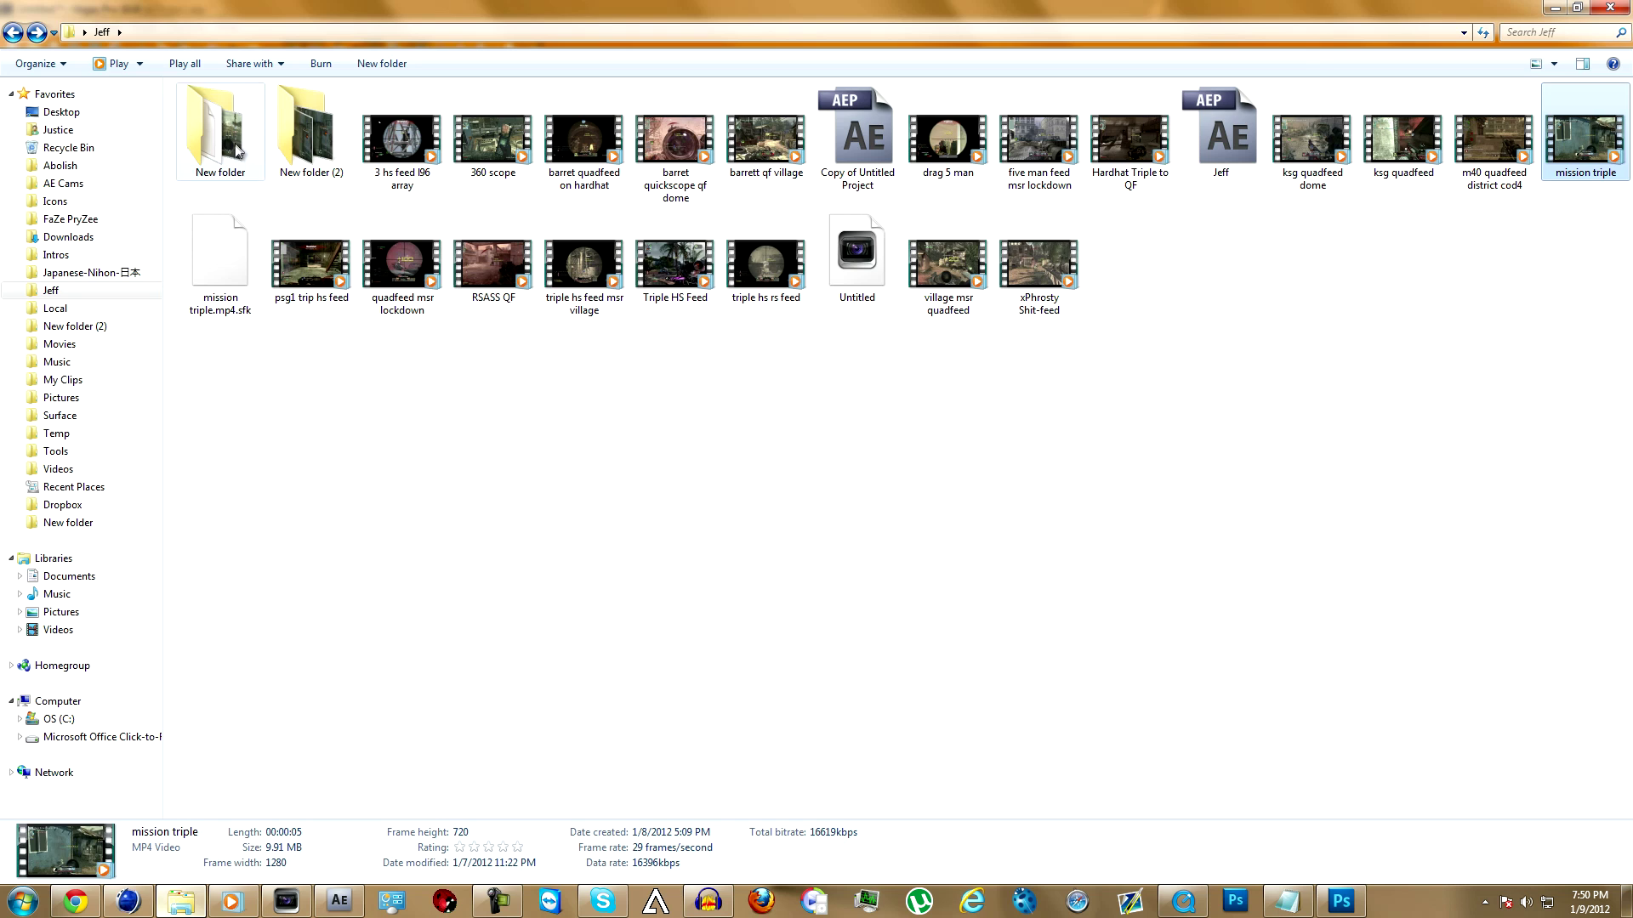
double_click(236, 149)
drag(222, 134, 70, 248)
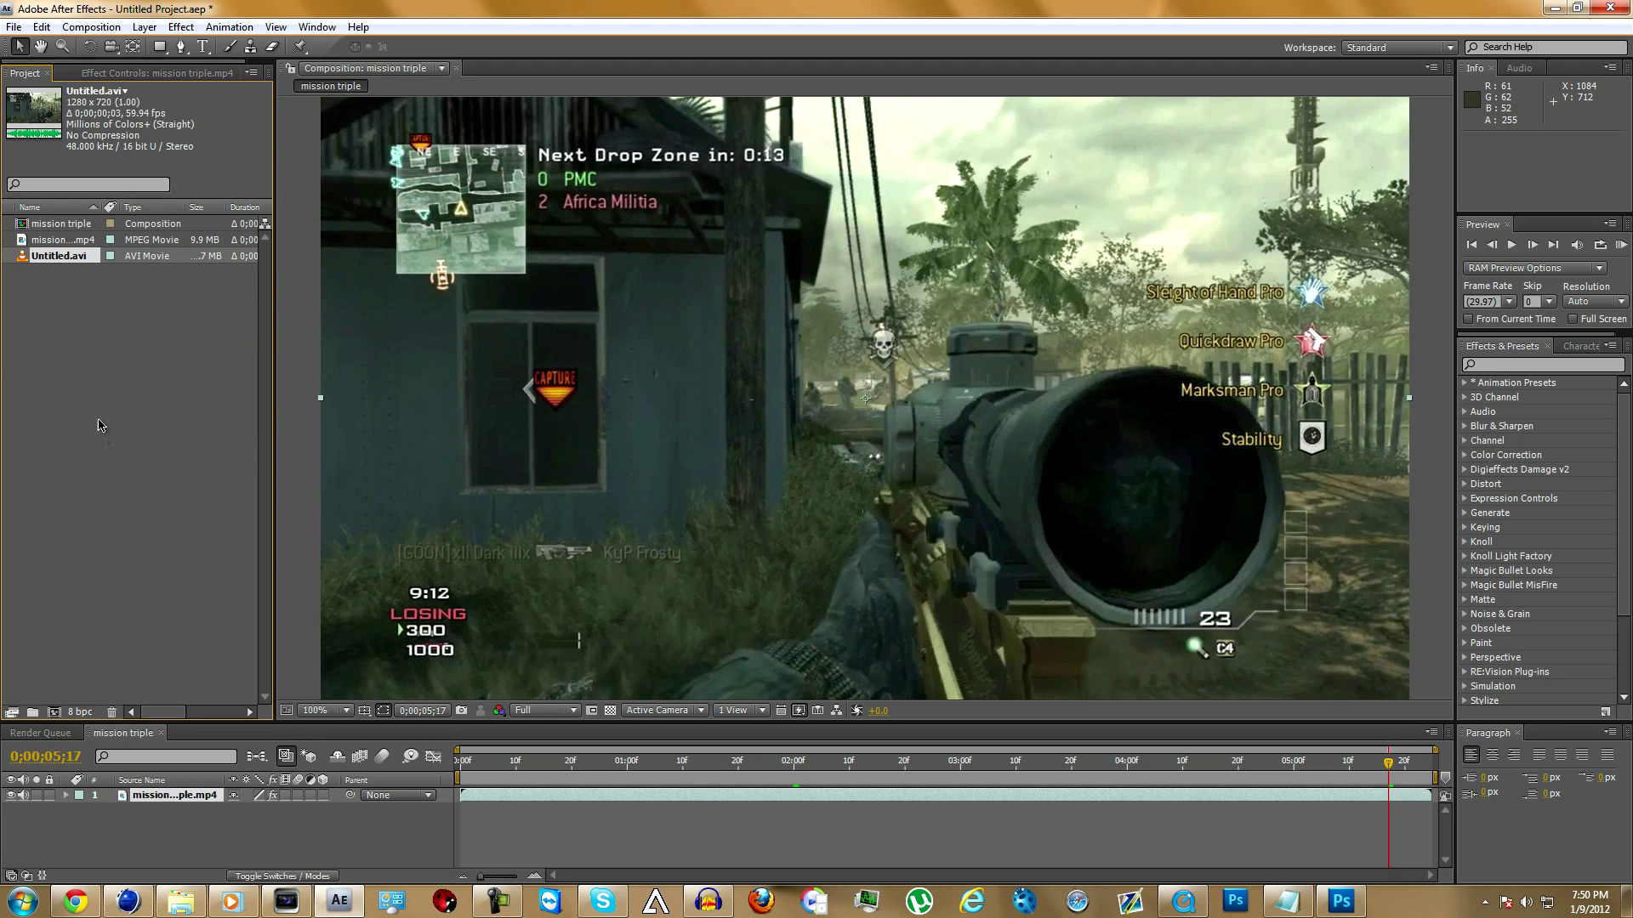
Place Untitled.avi in the mission triple composition above mission triple.mp4
drag(50, 258, 189, 800)
drag(485, 876, 493, 876)
drag(822, 756, 548, 756)
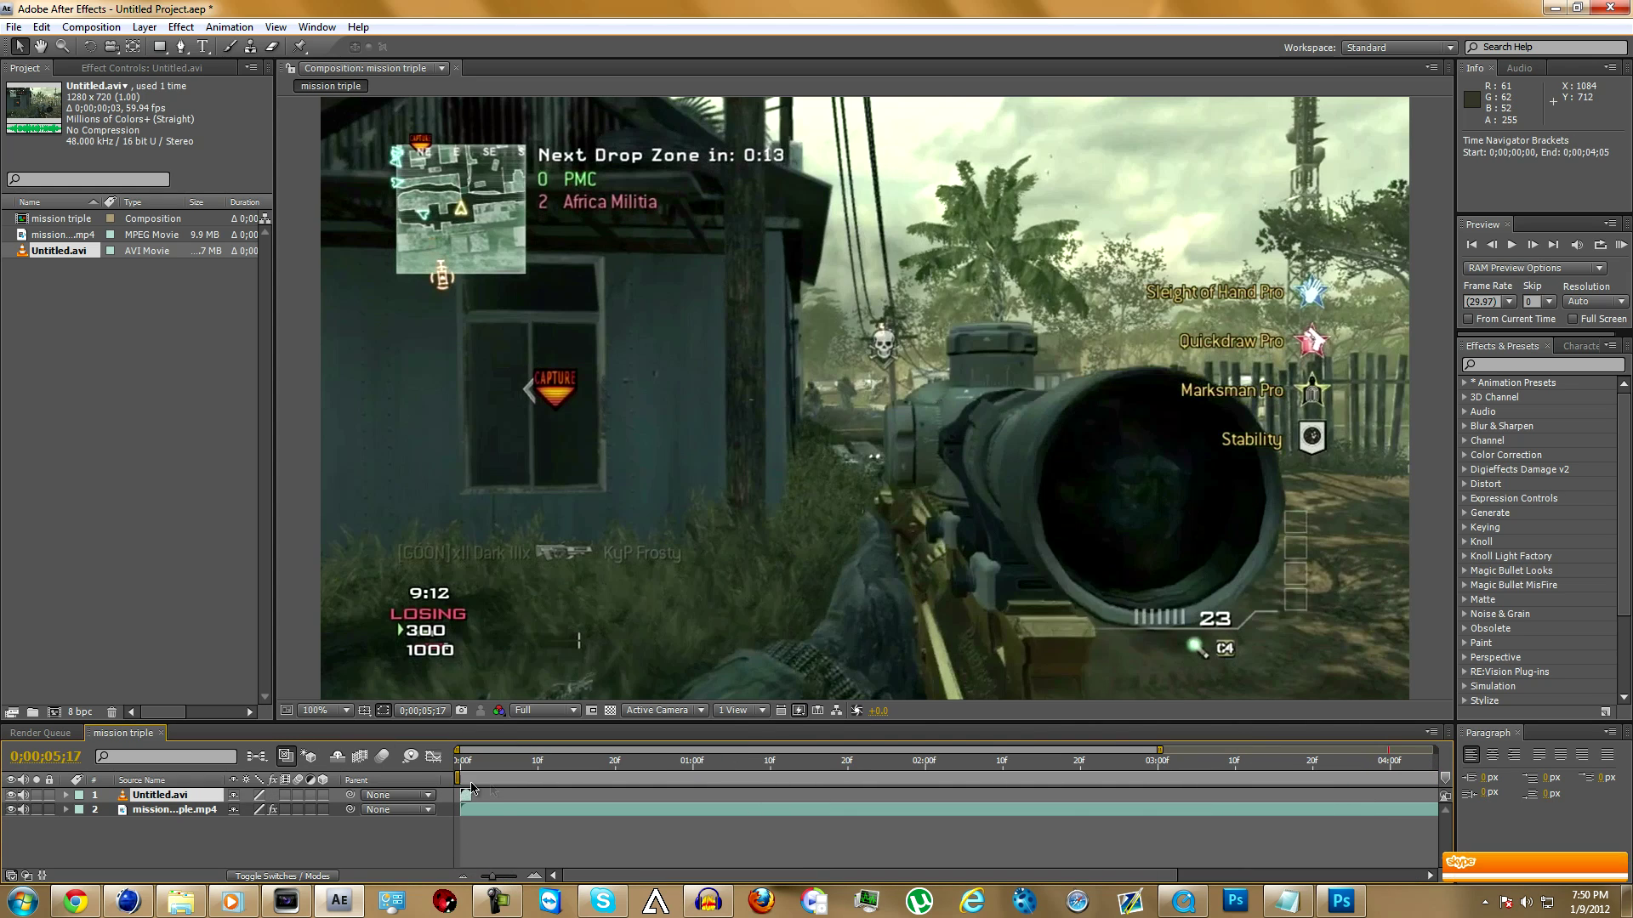
drag(466, 799, 1369, 808)
click(1332, 762)
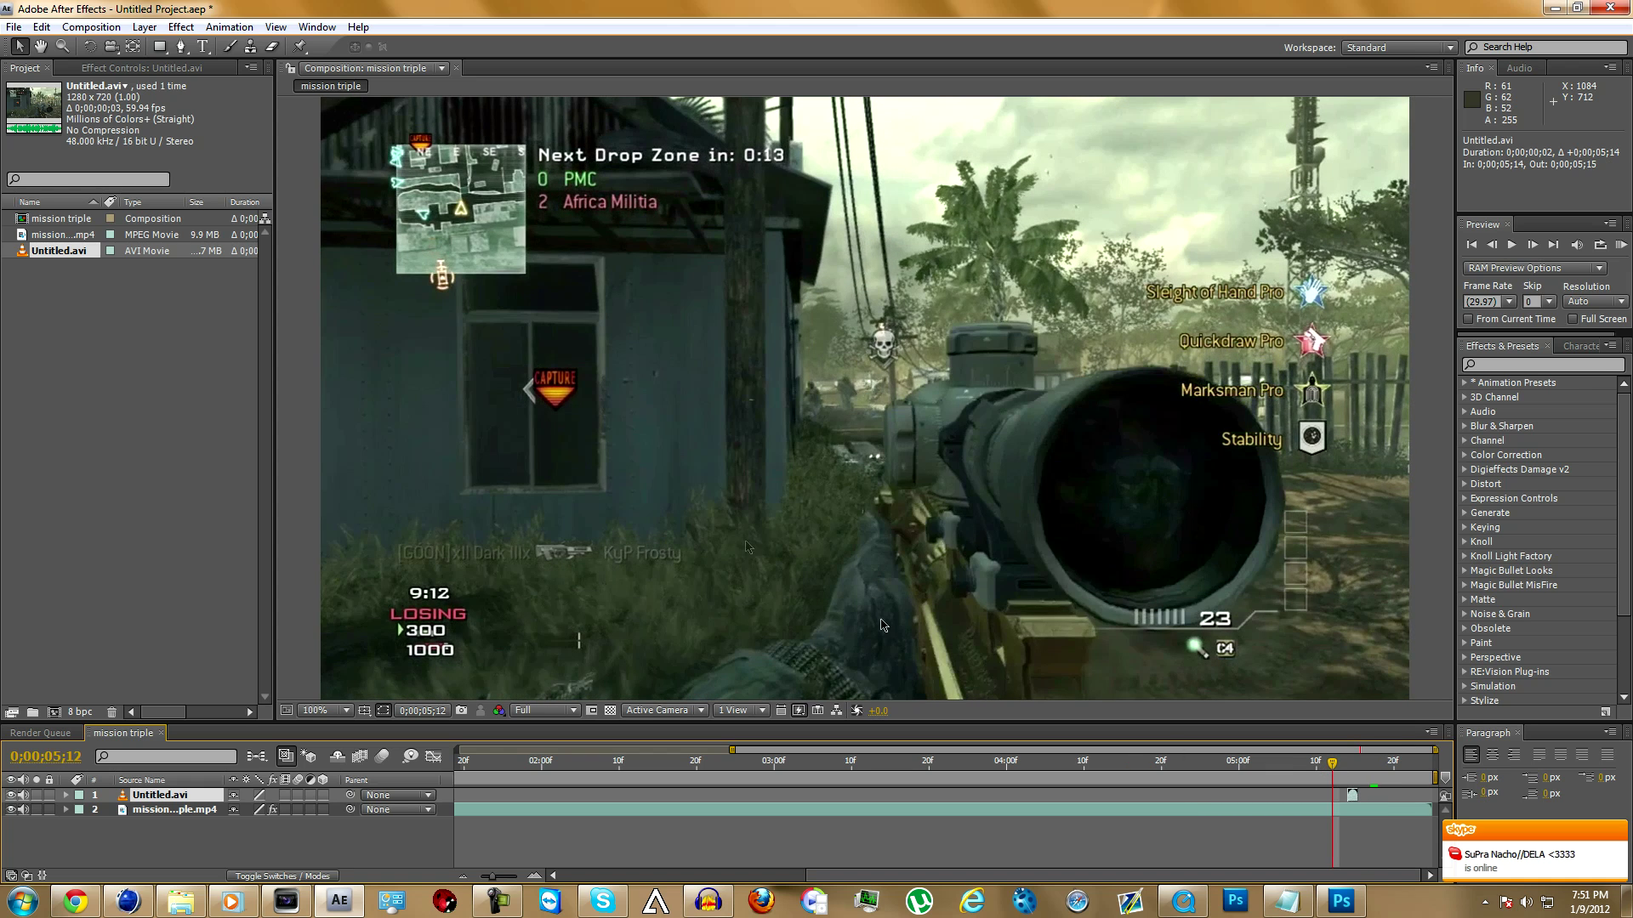
Delete the Twixtor Pro effect from the mission triple.mp4 layer
click(184, 811)
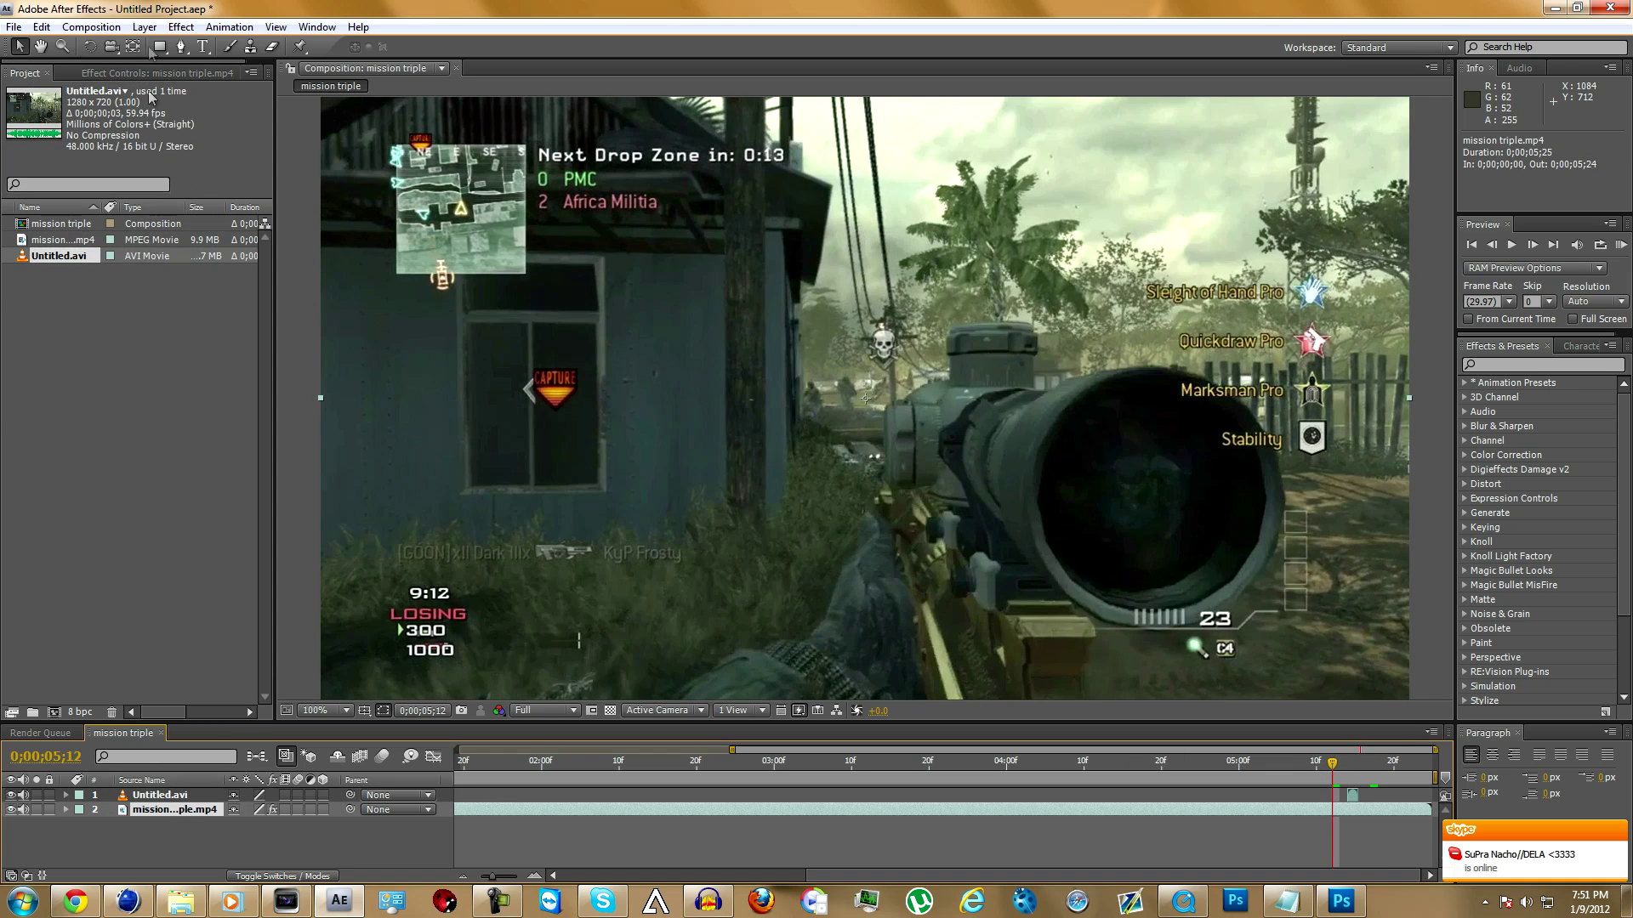
click(158, 73)
click(92, 105)
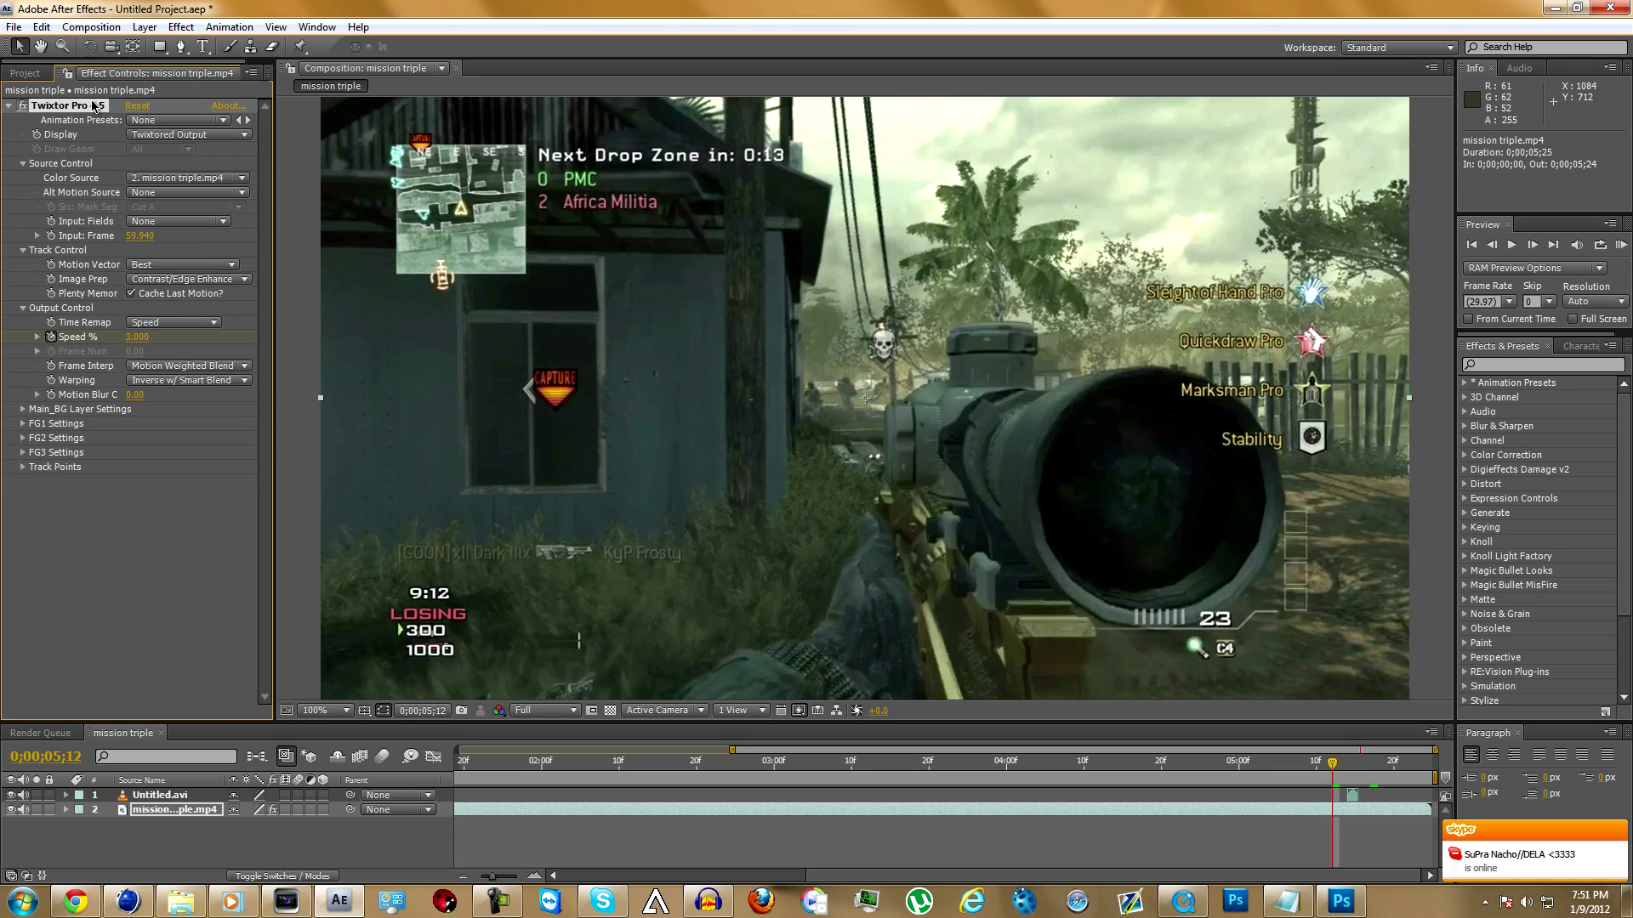
key(Delete)
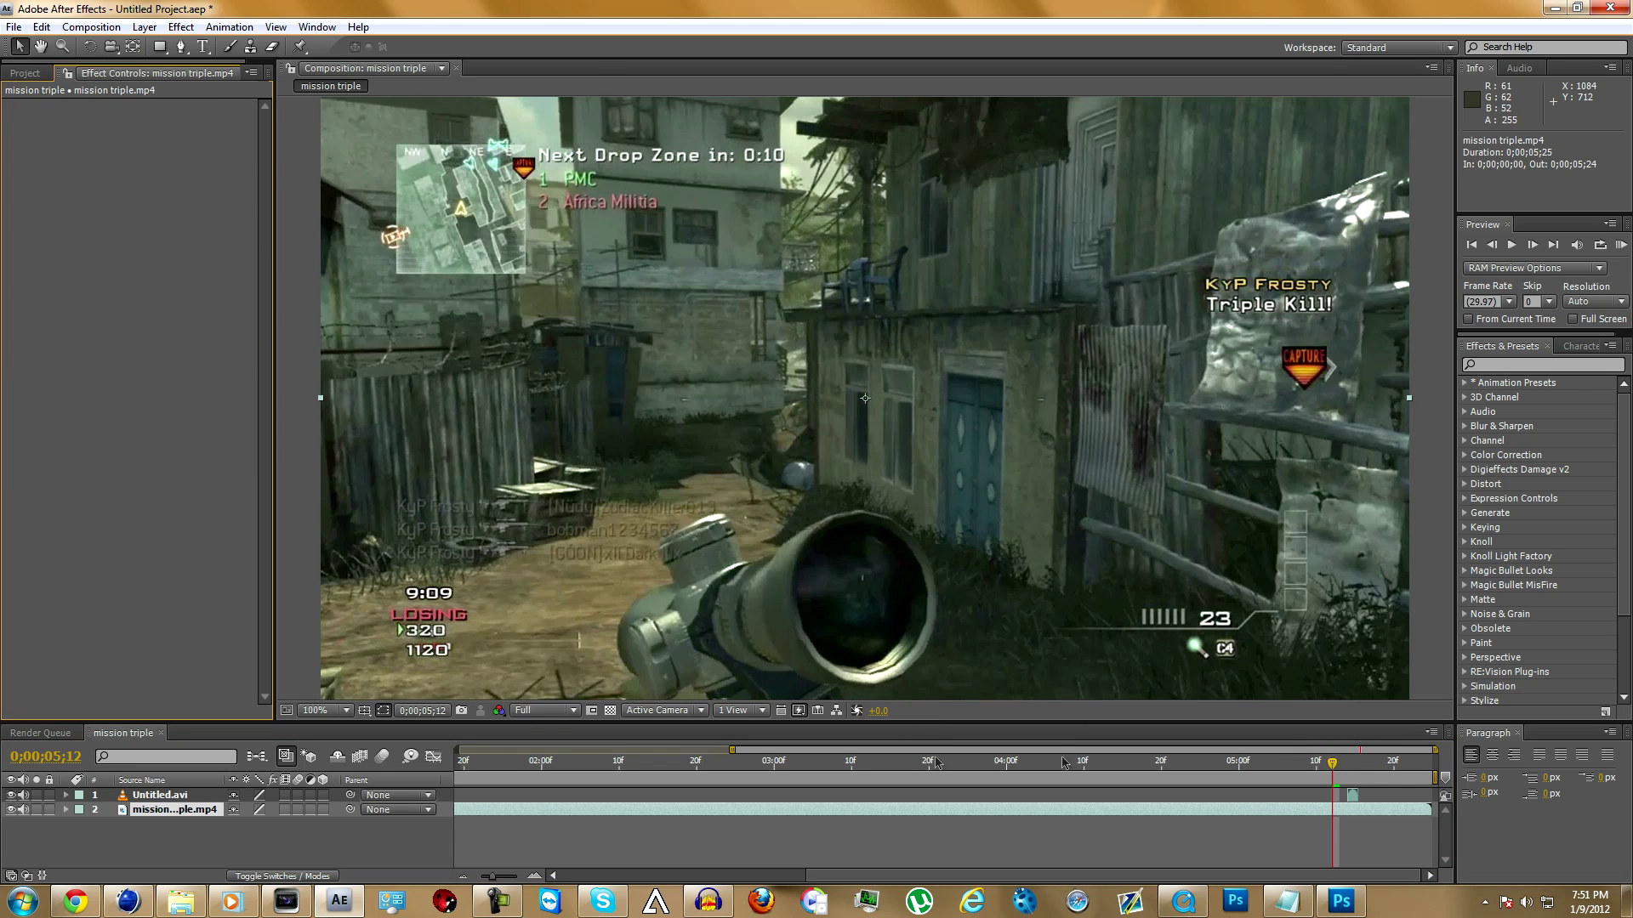
Slide Untitled.avi near the composition start, with the current time at 0;00;00;15
drag(740, 750, 456, 750)
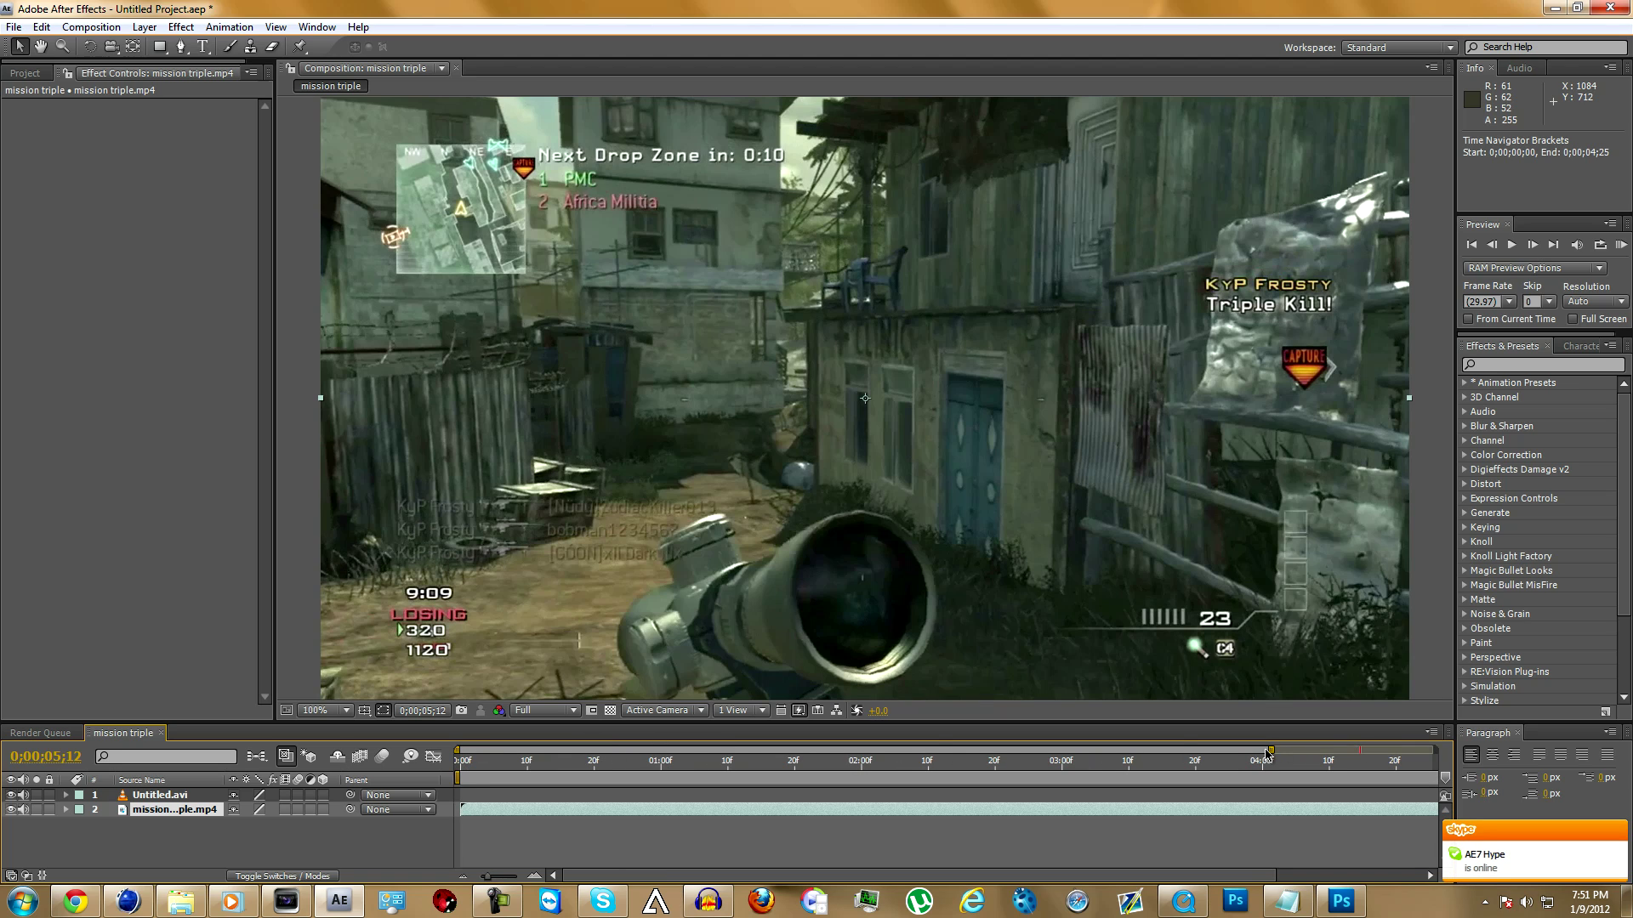
drag(1268, 752, 1407, 752)
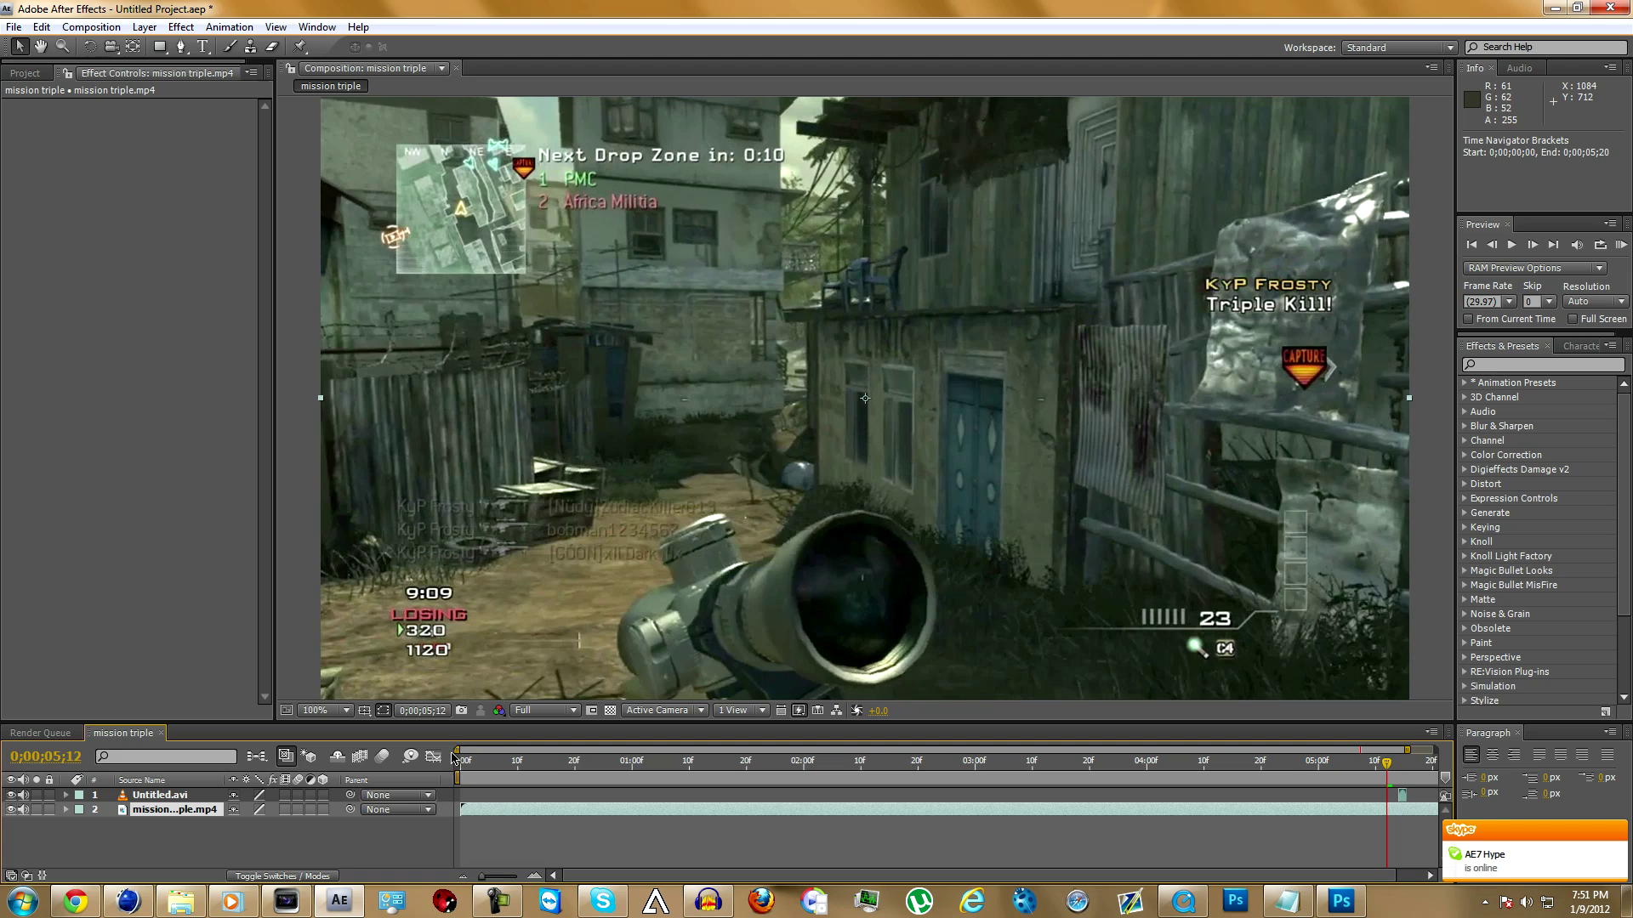
drag(466, 750, 1093, 750)
drag(1341, 800, 502, 801)
drag(500, 765, 500, 775)
drag(1079, 750, 735, 762)
drag(1055, 797, 500, 764)
click(544, 761)
Scrub through the footage and move Untitled.avi to start around 0;00;01;27
click(1051, 763)
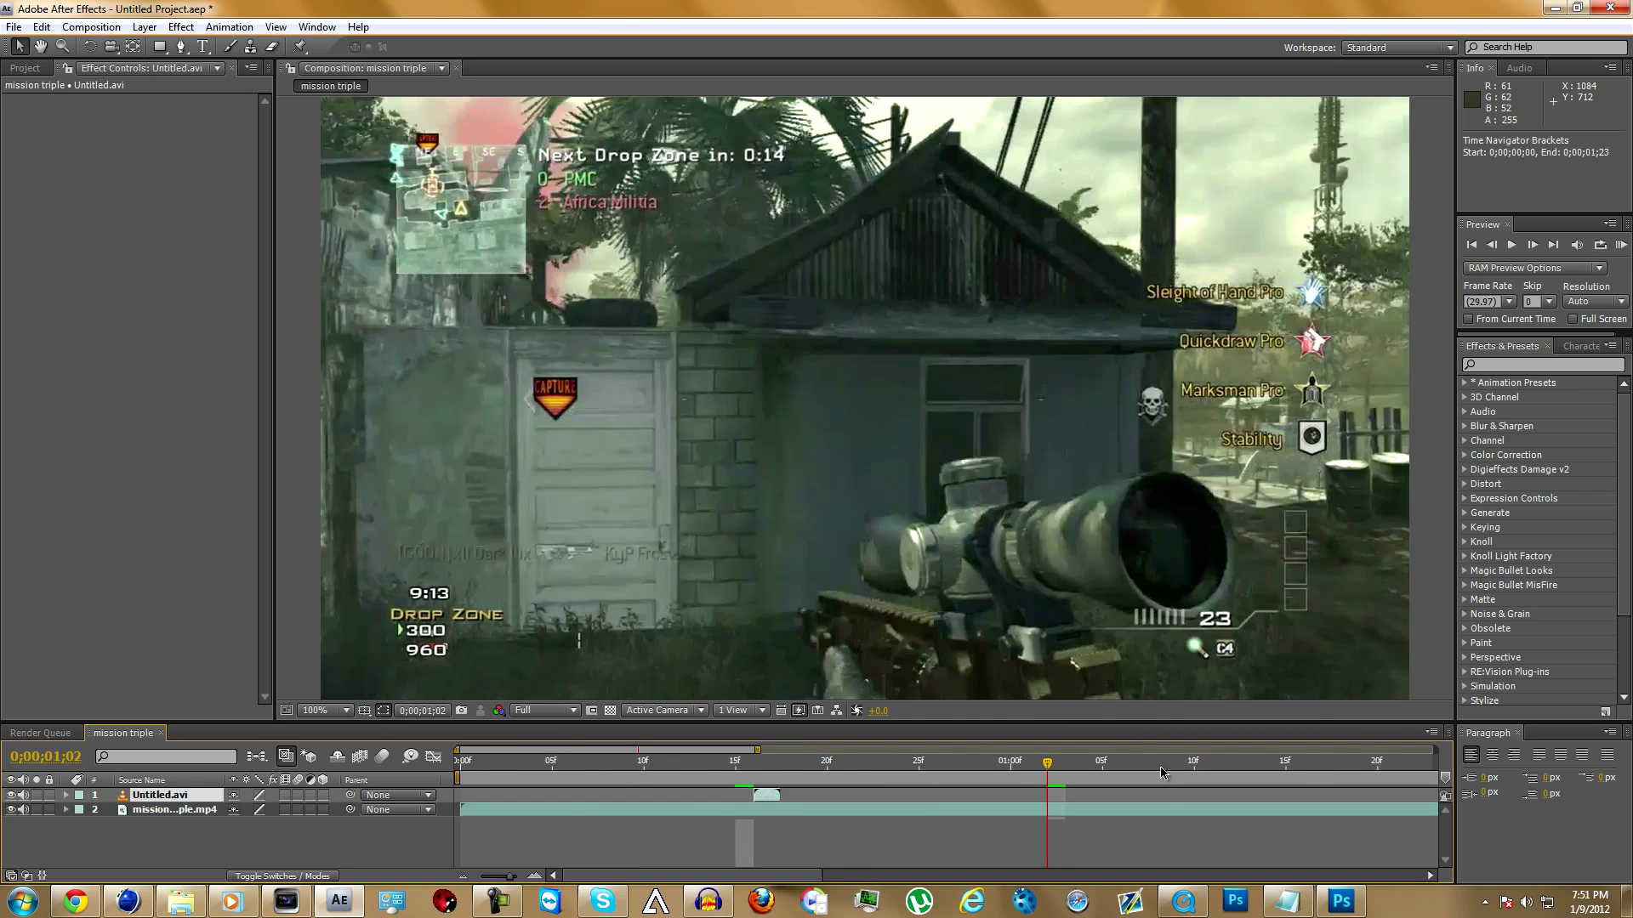
click(1158, 765)
click(1289, 768)
click(1359, 766)
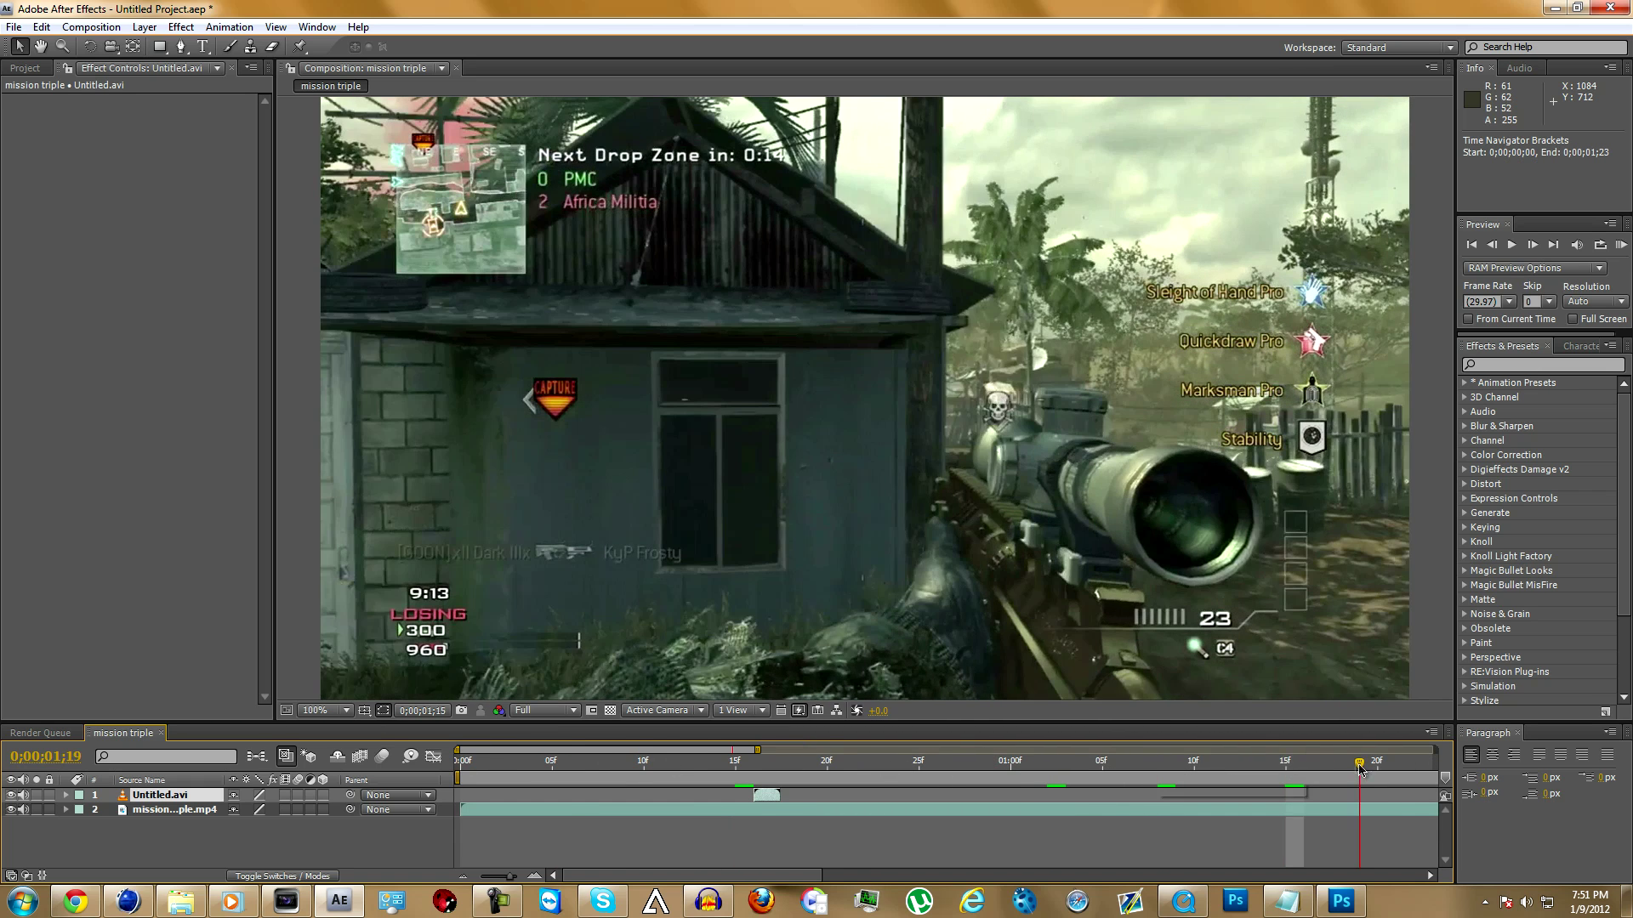
drag(759, 749, 1077, 770)
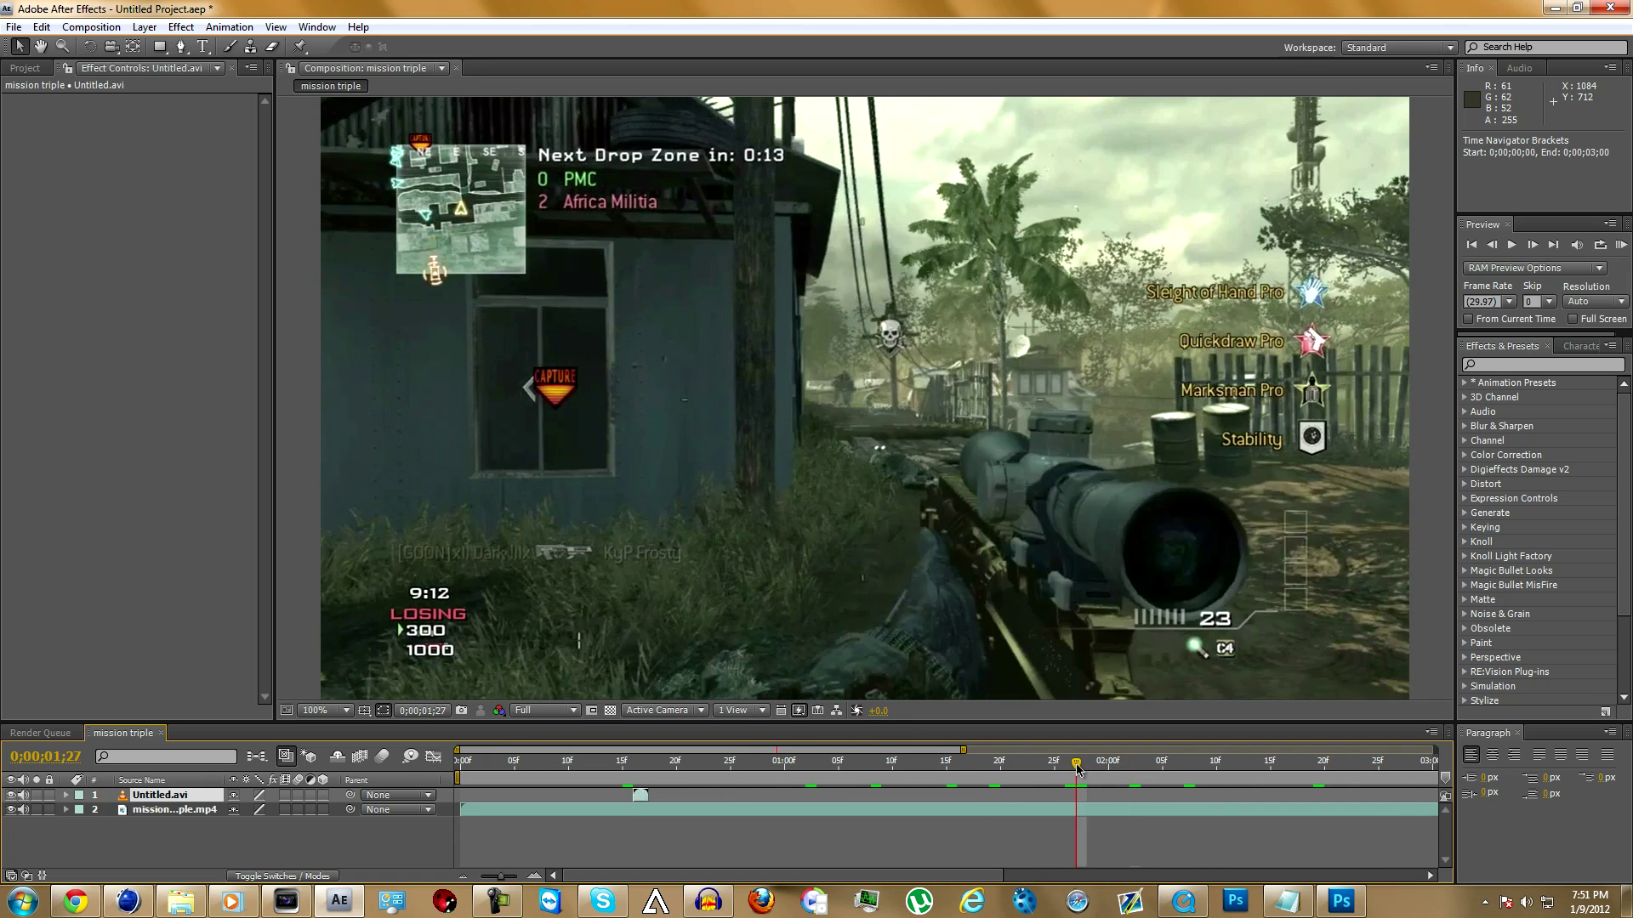
drag(639, 797, 1084, 804)
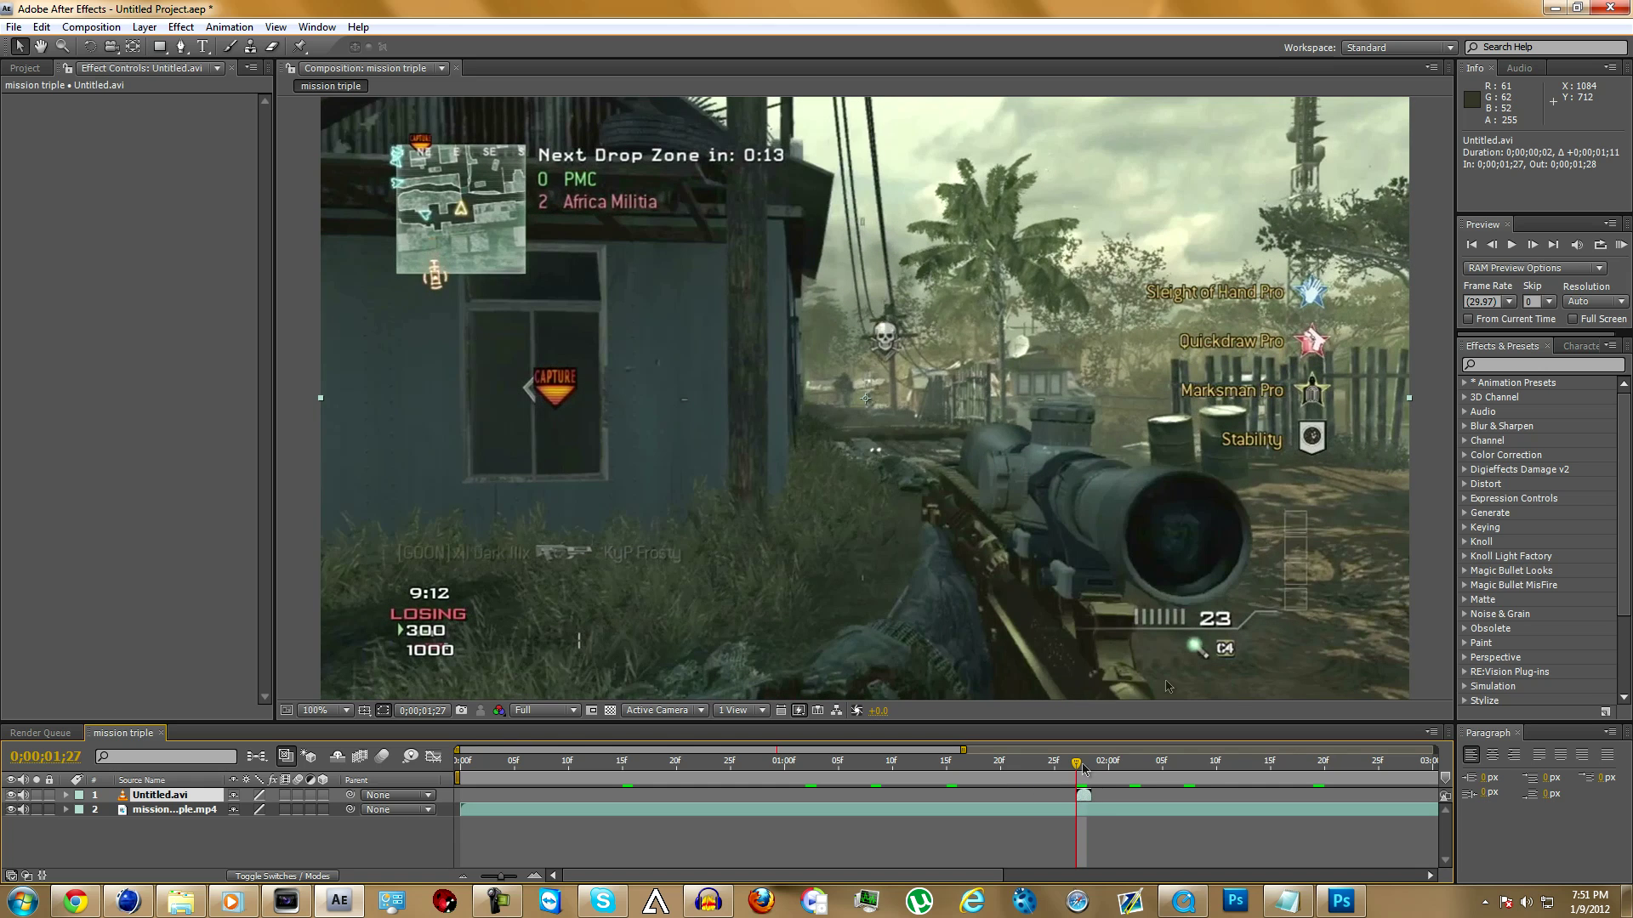
Nudge Untitled.avi one frame later to start at 0;00;01;28, parking the time there
click(1491, 245)
click(1531, 245)
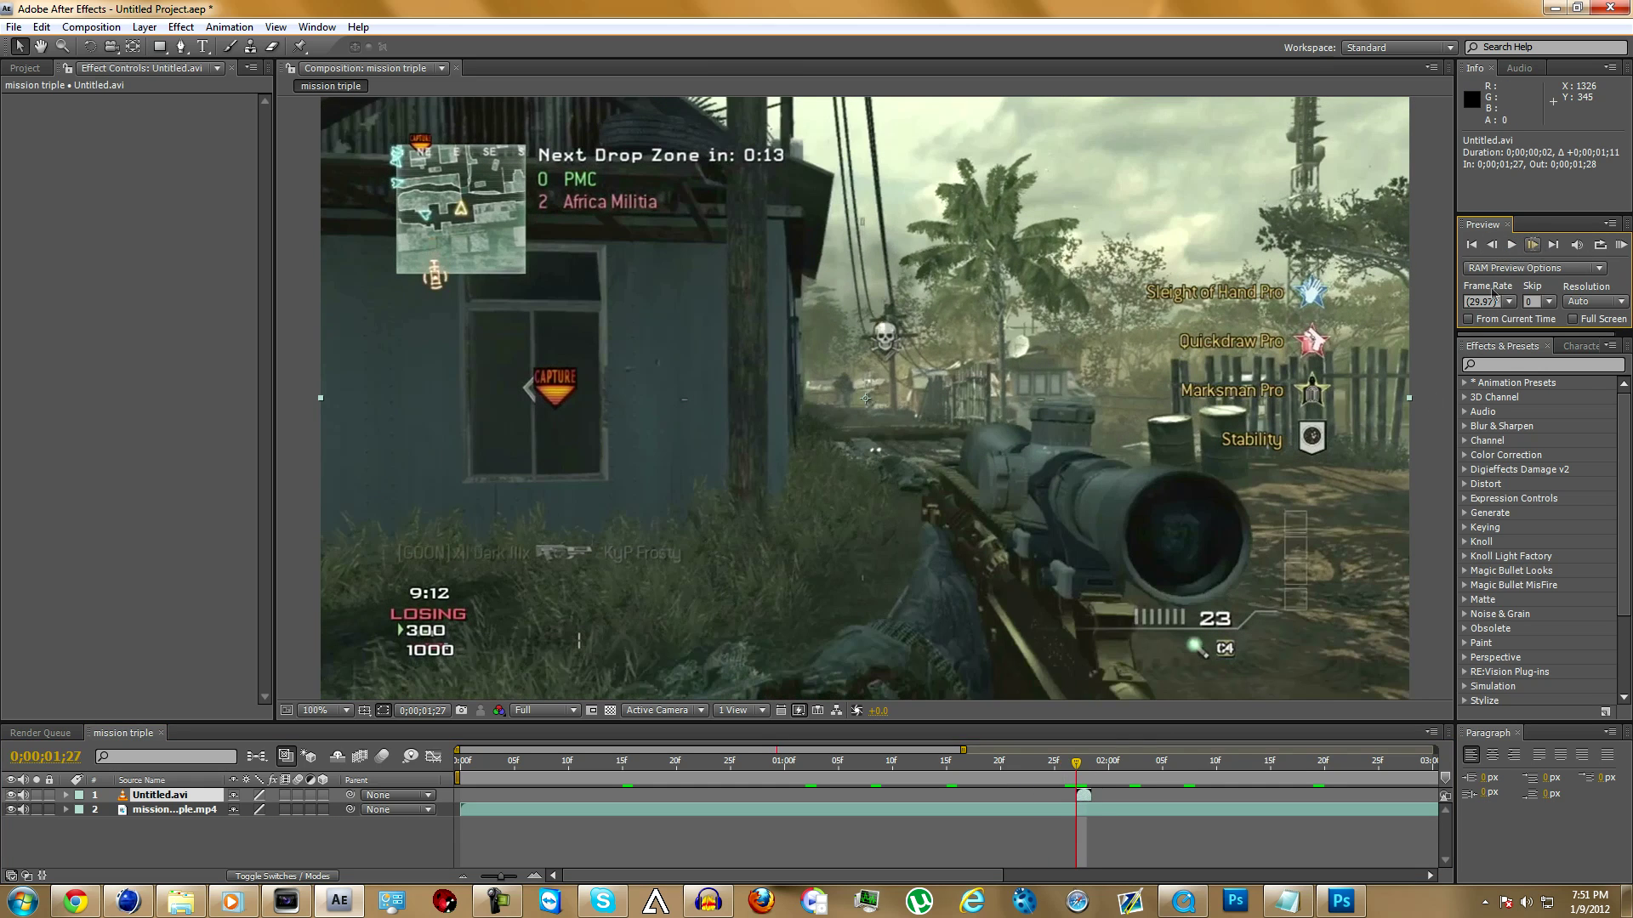
drag(1087, 798, 1100, 800)
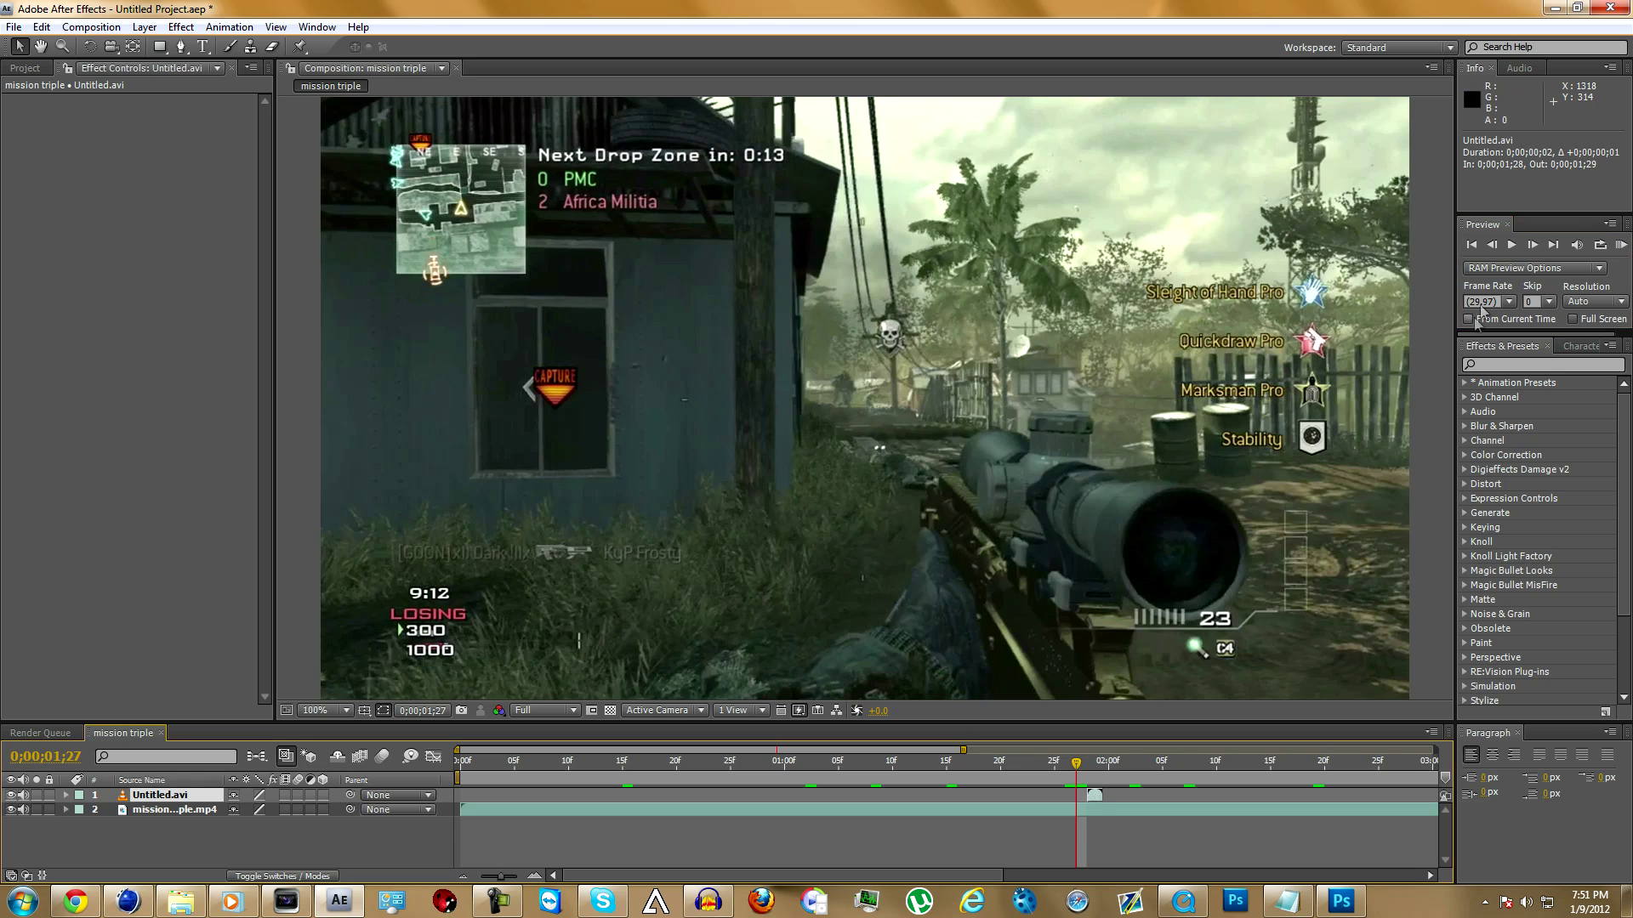
click(1492, 244)
click(1531, 245)
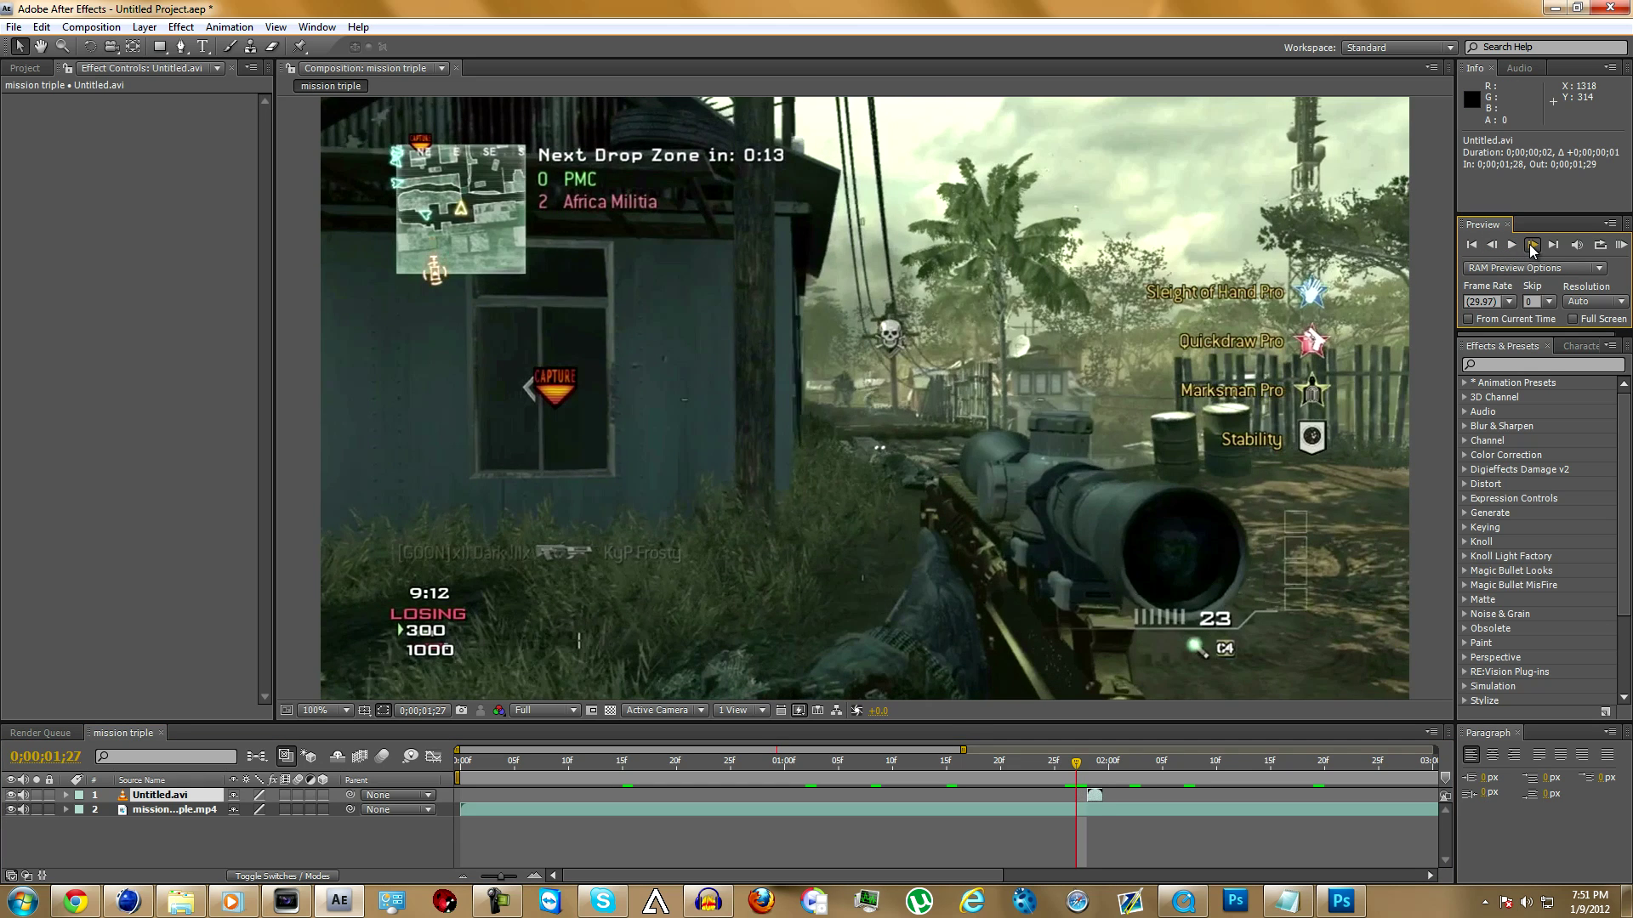
click(1531, 245)
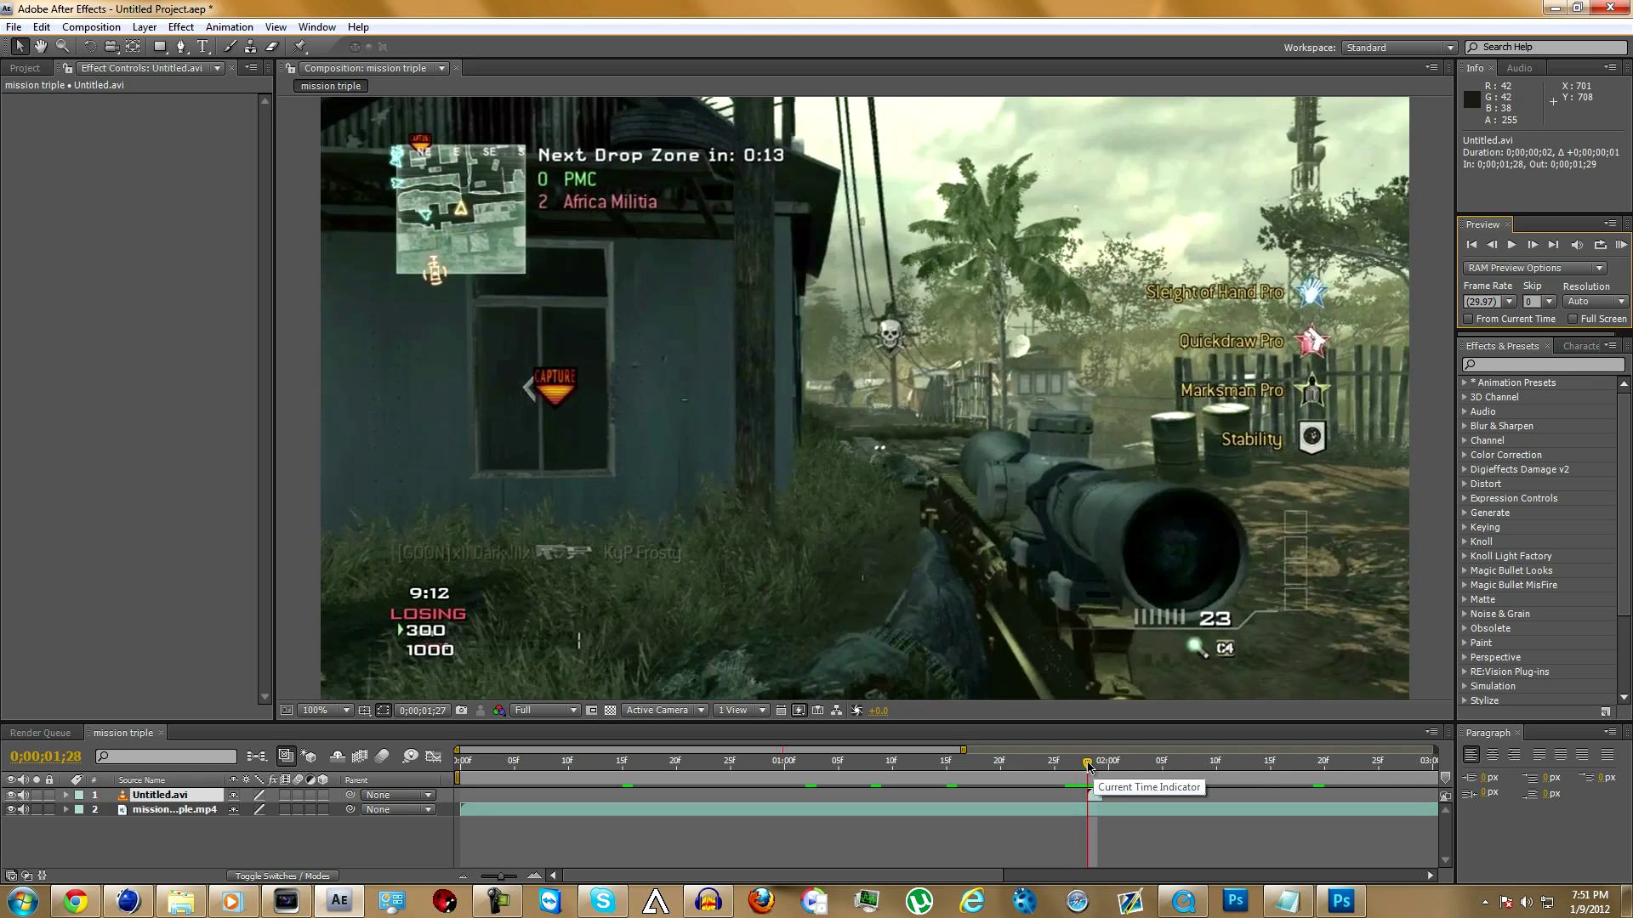
drag(1084, 769, 1075, 770)
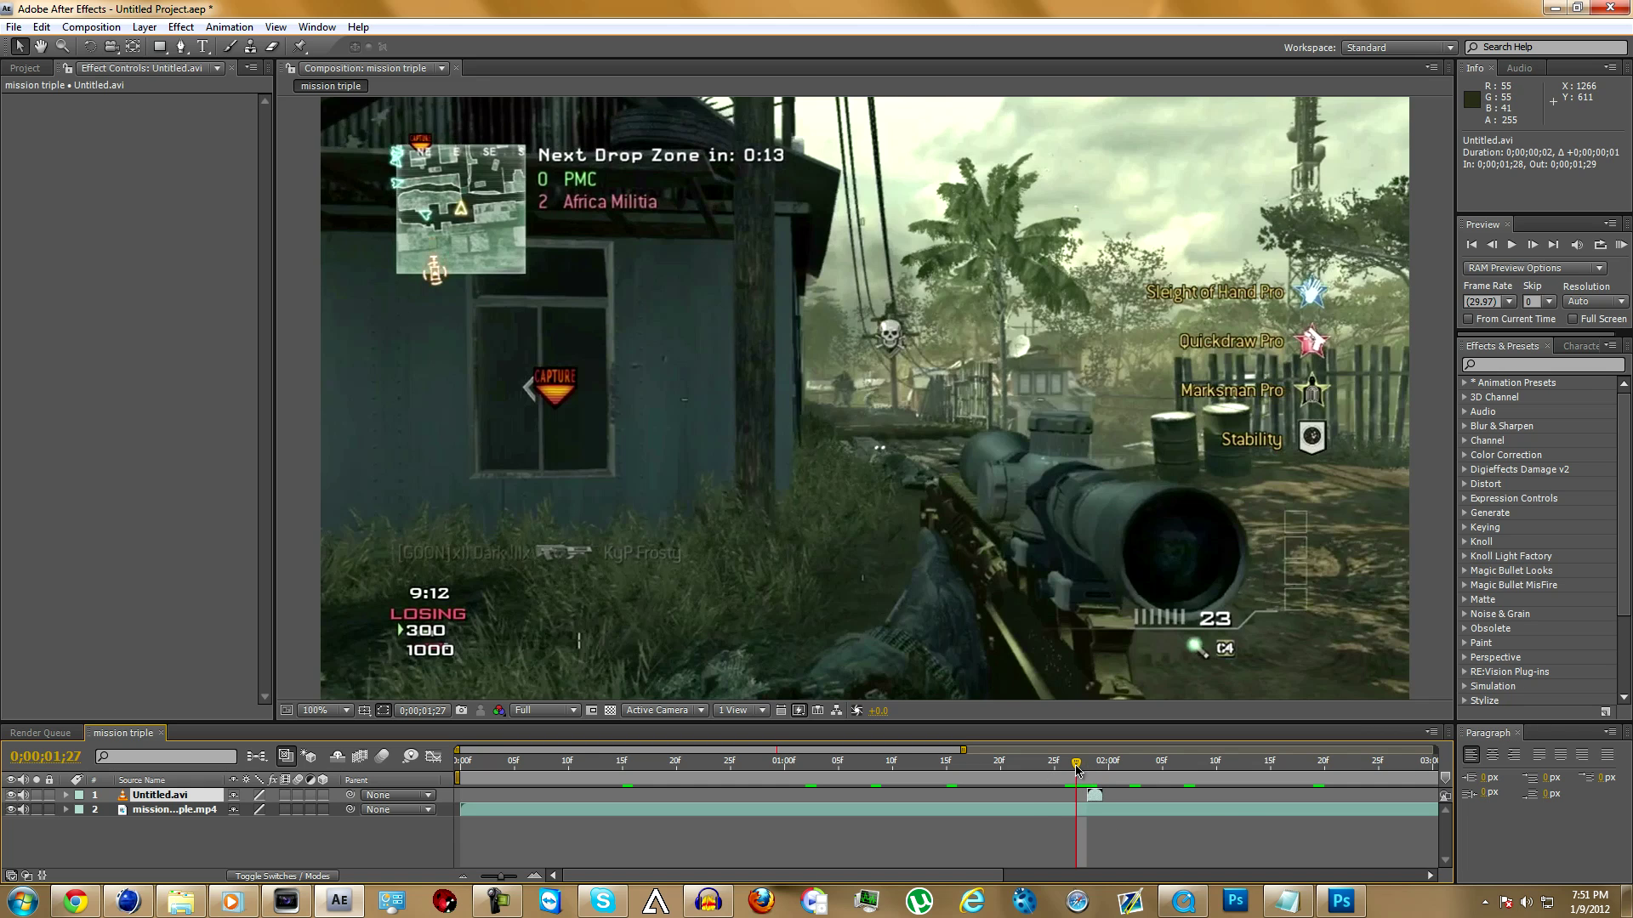
drag(1076, 768, 1087, 768)
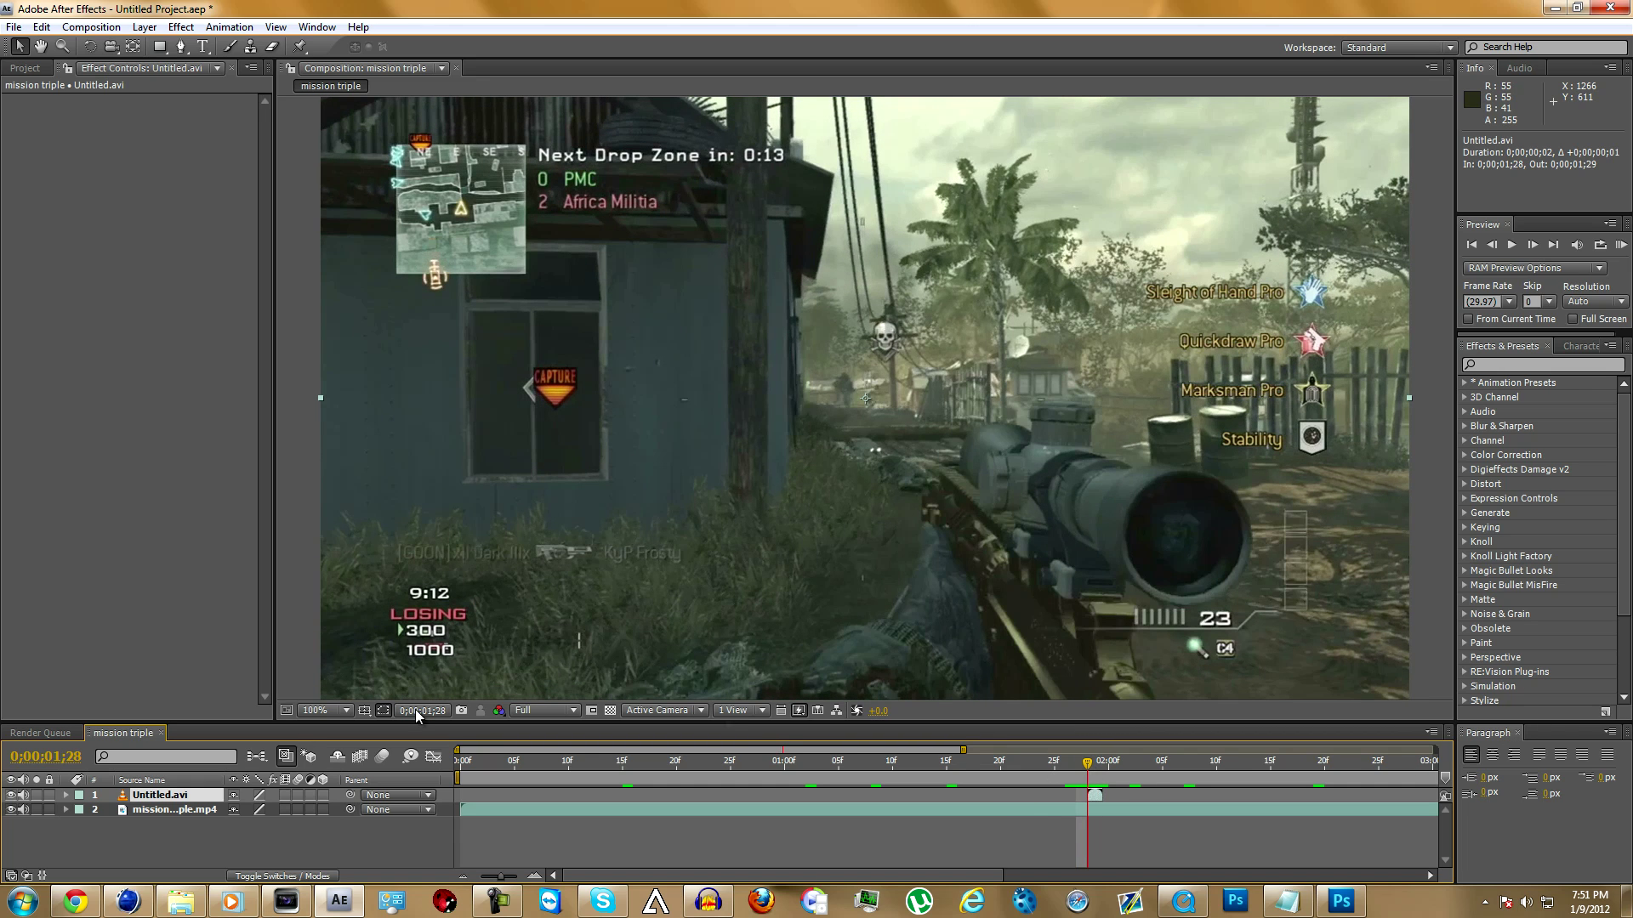
Split mission triple.mp4 at 0;00;01;28 and move its second half to start at 0;00;03;03
click(188, 812)
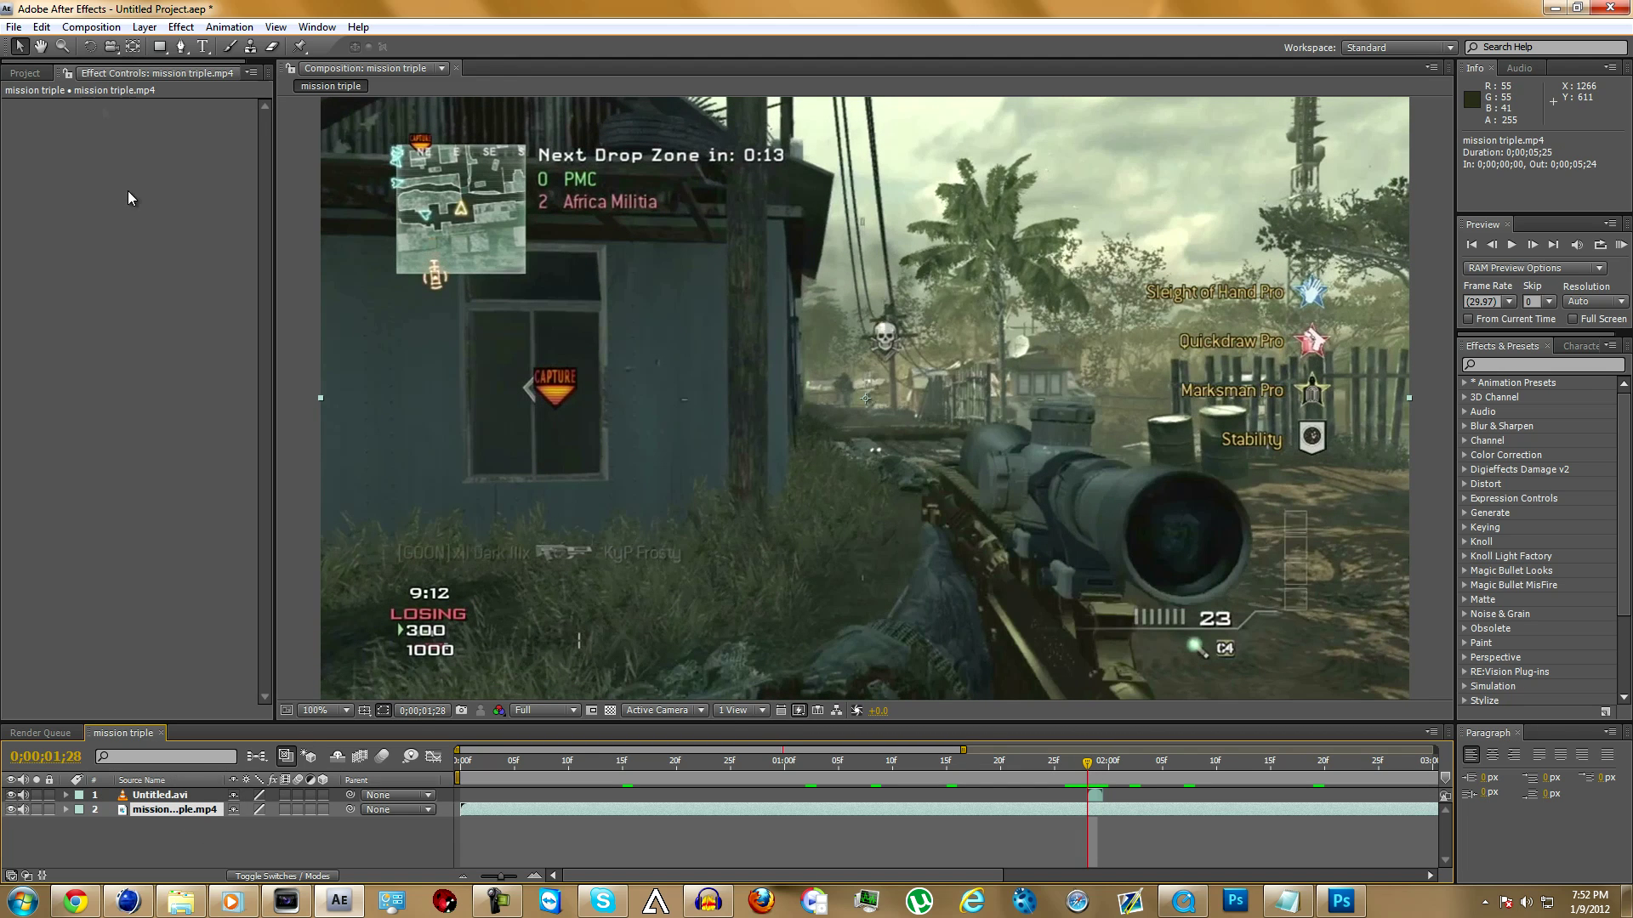
click(41, 26)
click(68, 230)
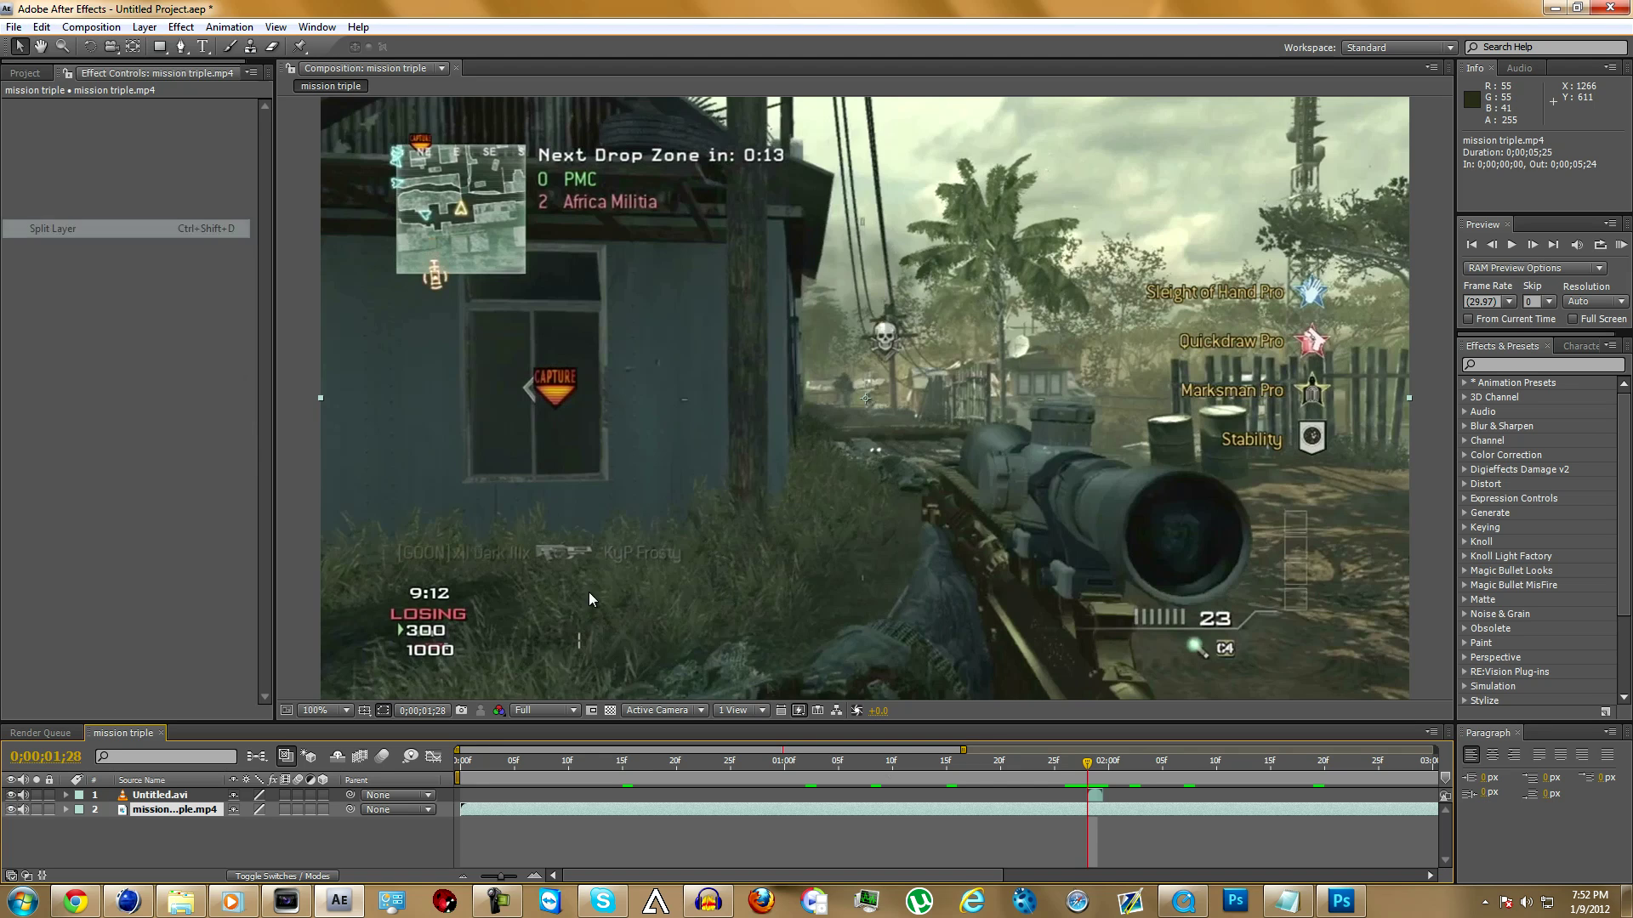
drag(161, 819, 164, 841)
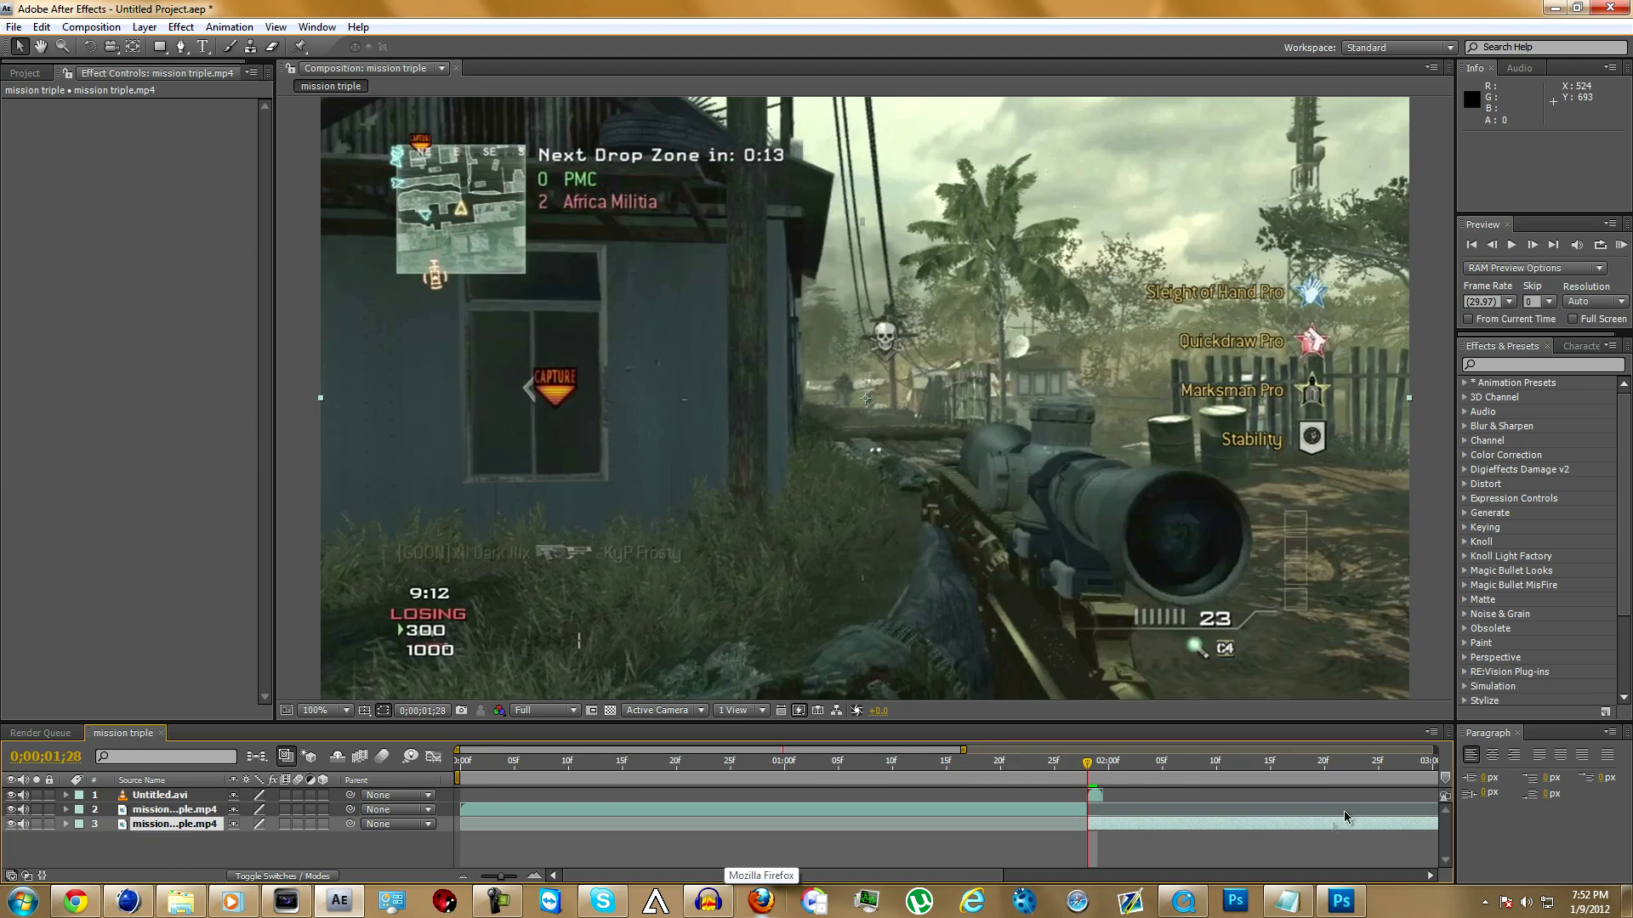
drag(1110, 825, 1042, 804)
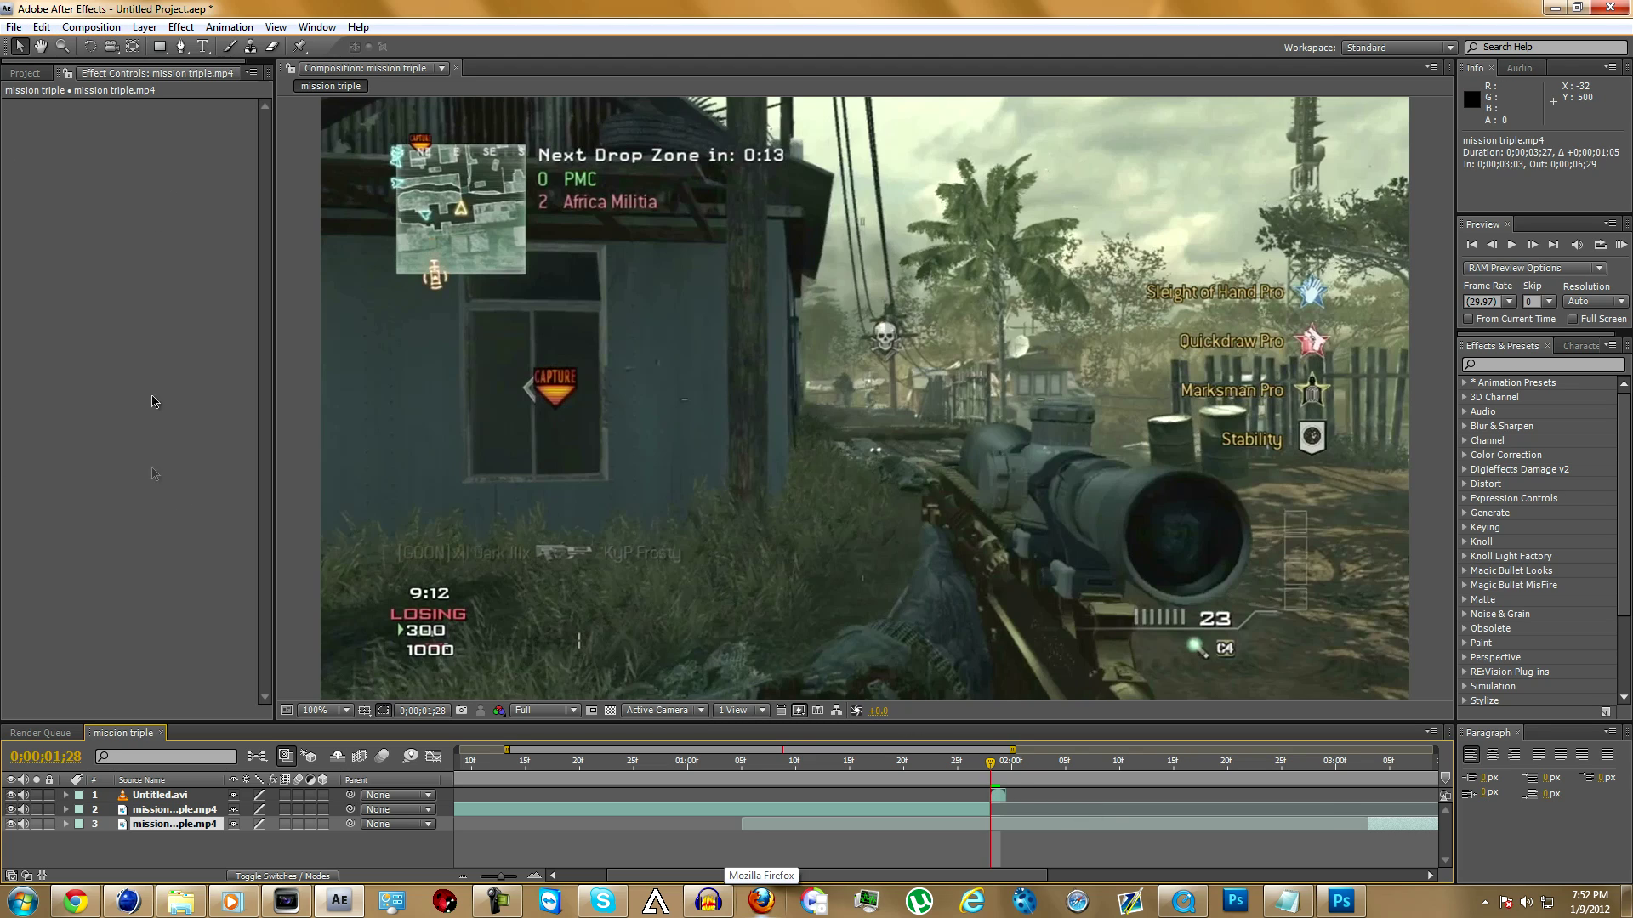
click(156, 795)
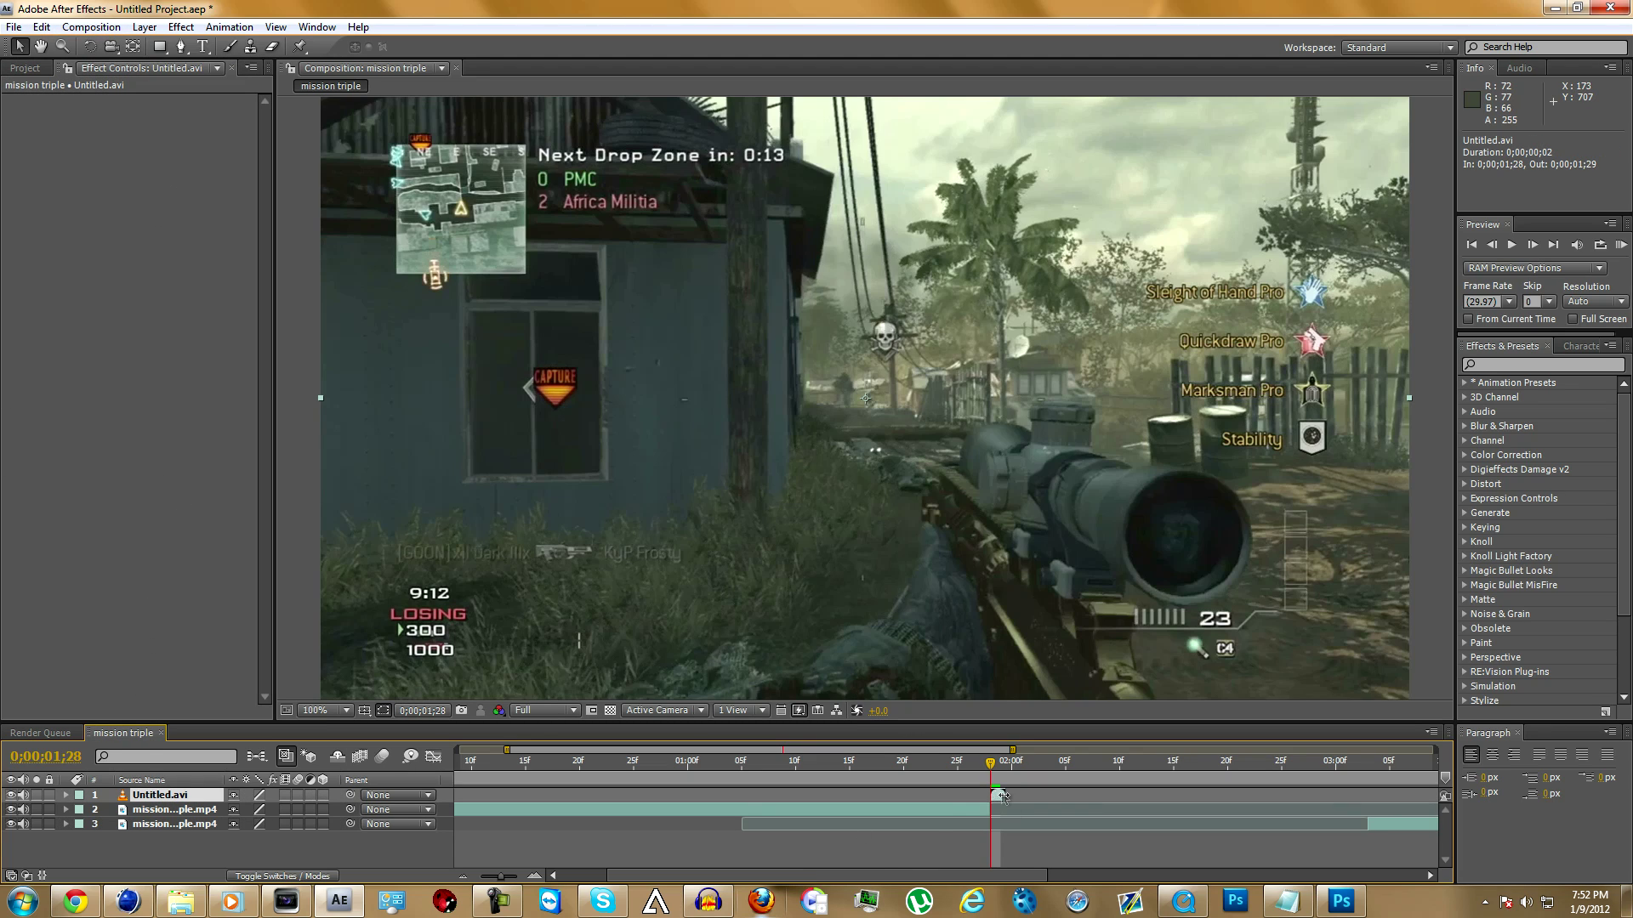
Apply Twixtor Pro 4.5 with a saved preset to Untitled.avi and set Speed % to 2 at 0;00;01;29
click(181, 26)
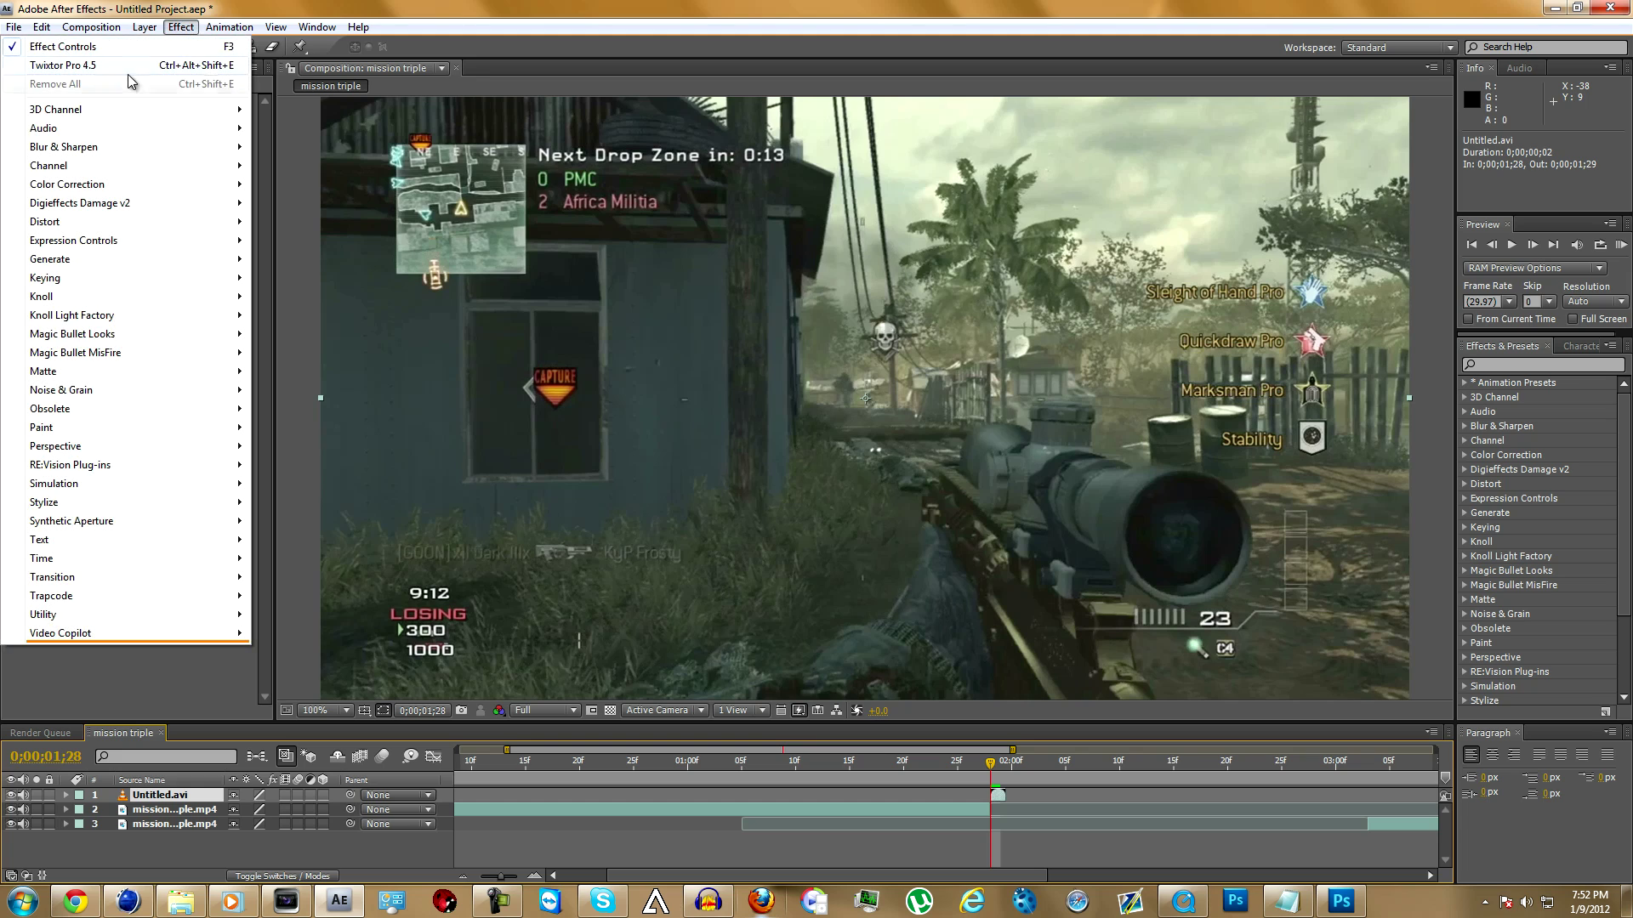
click(130, 59)
click(179, 115)
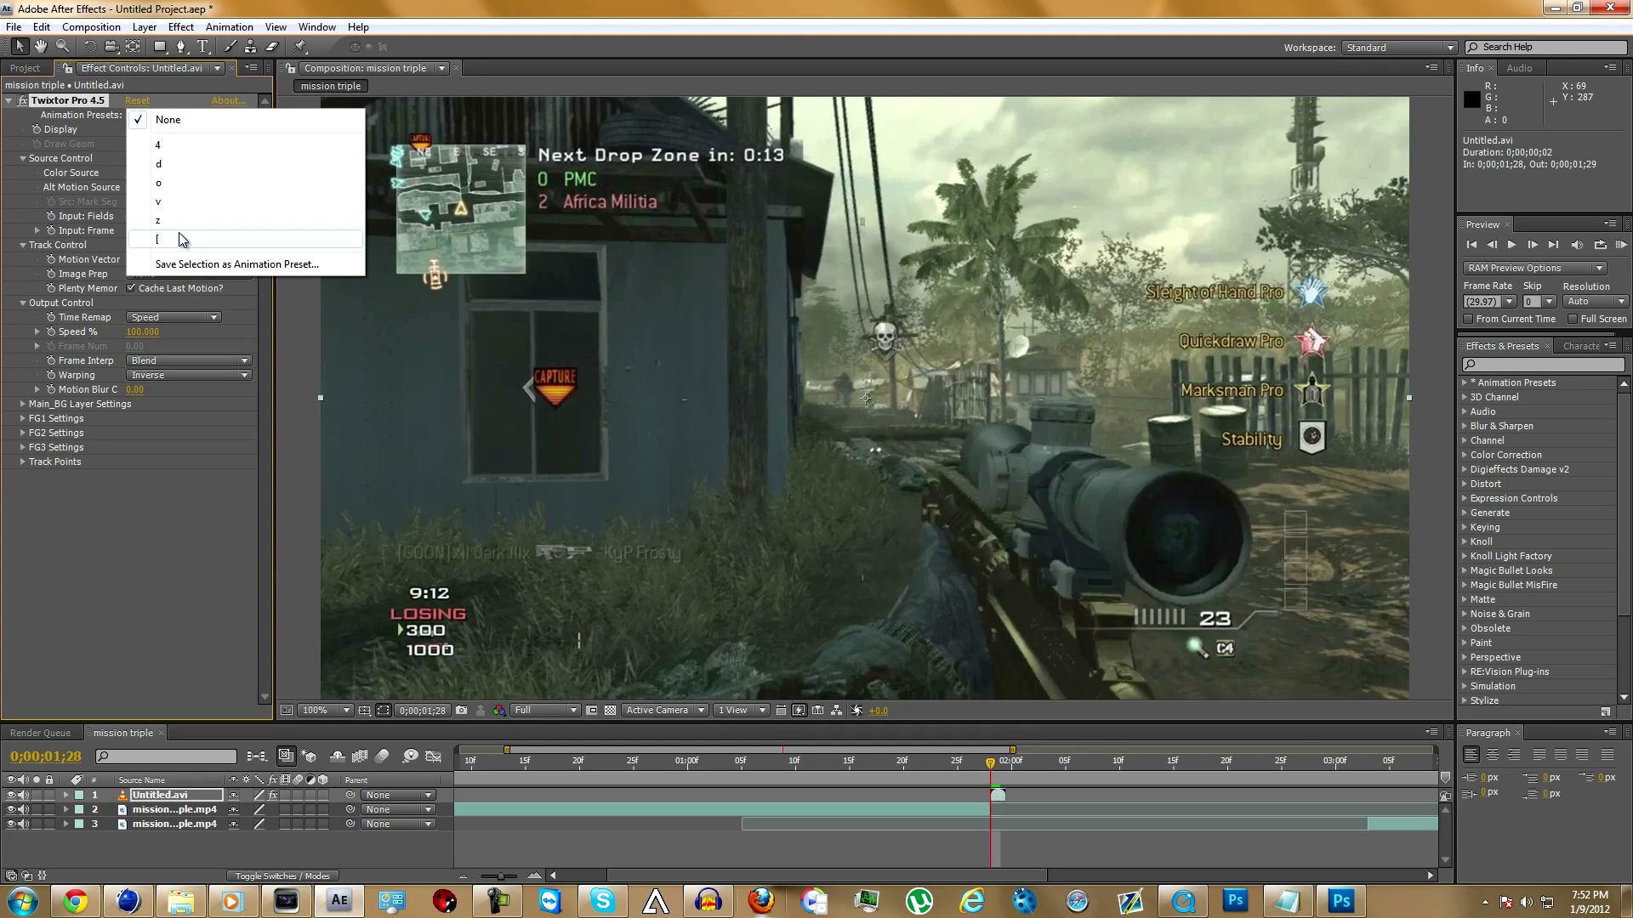
click(179, 221)
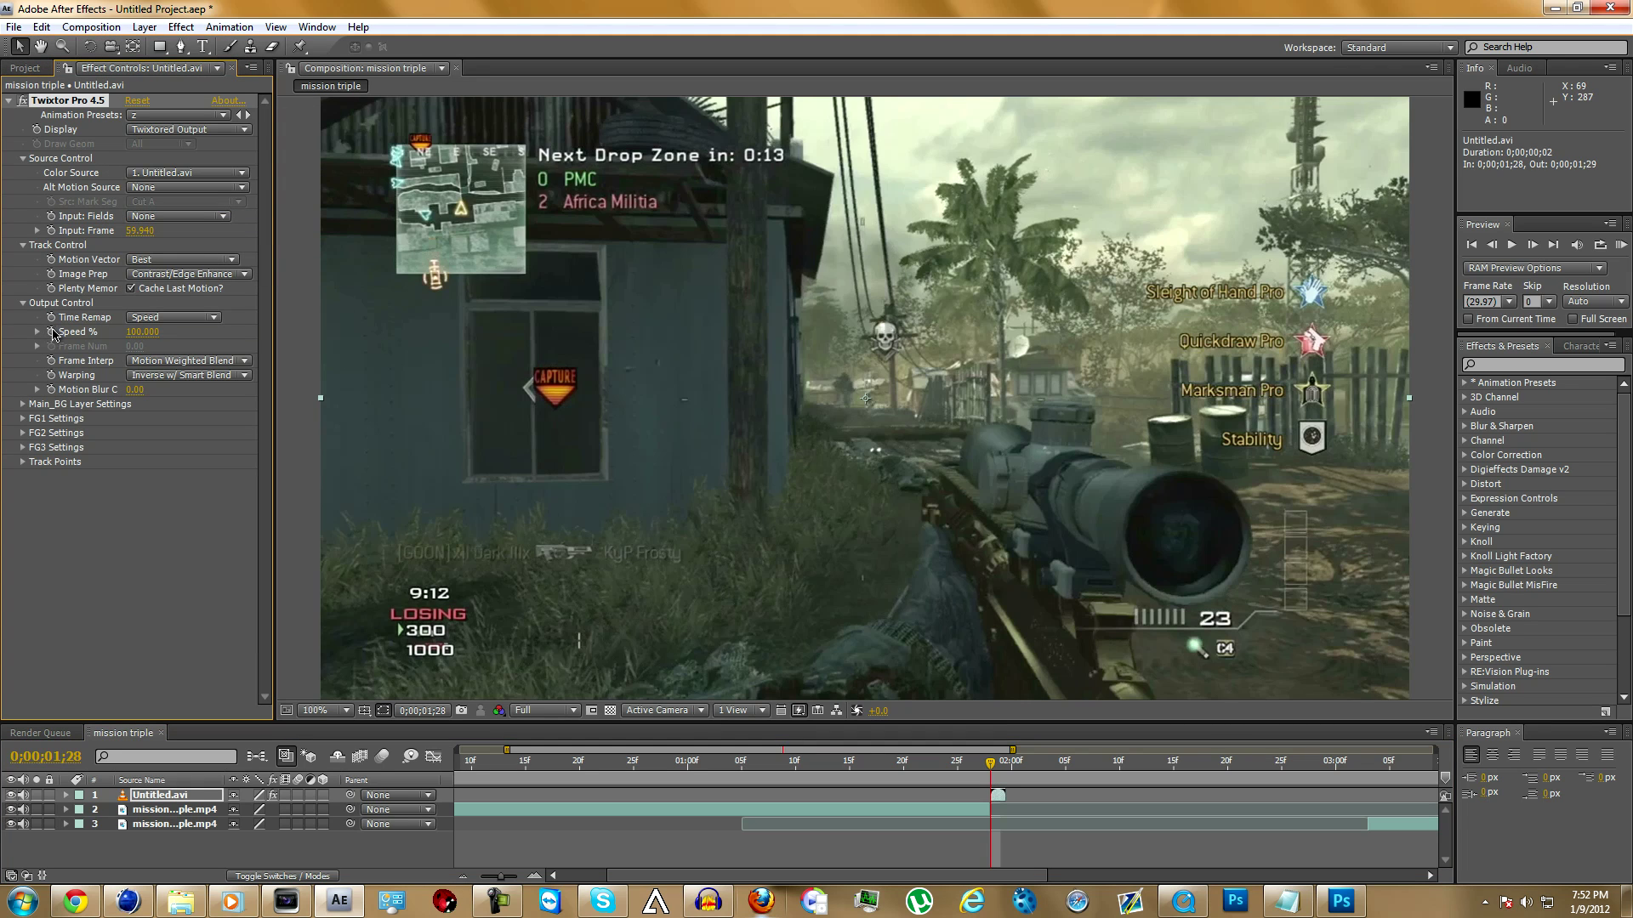
click(1533, 245)
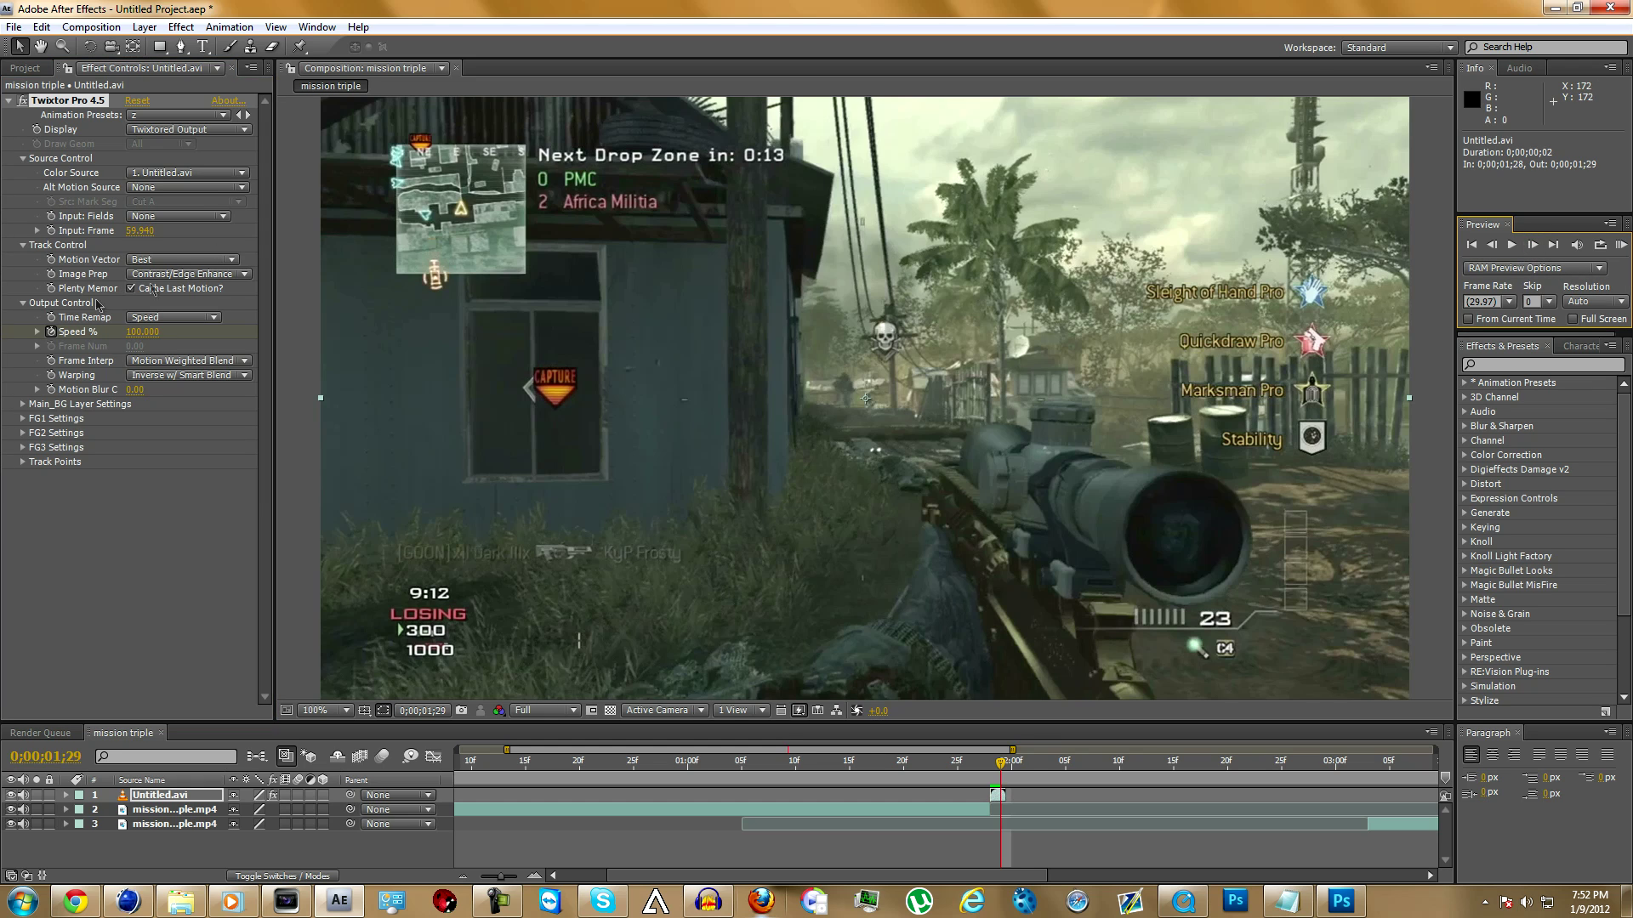
click(149, 334)
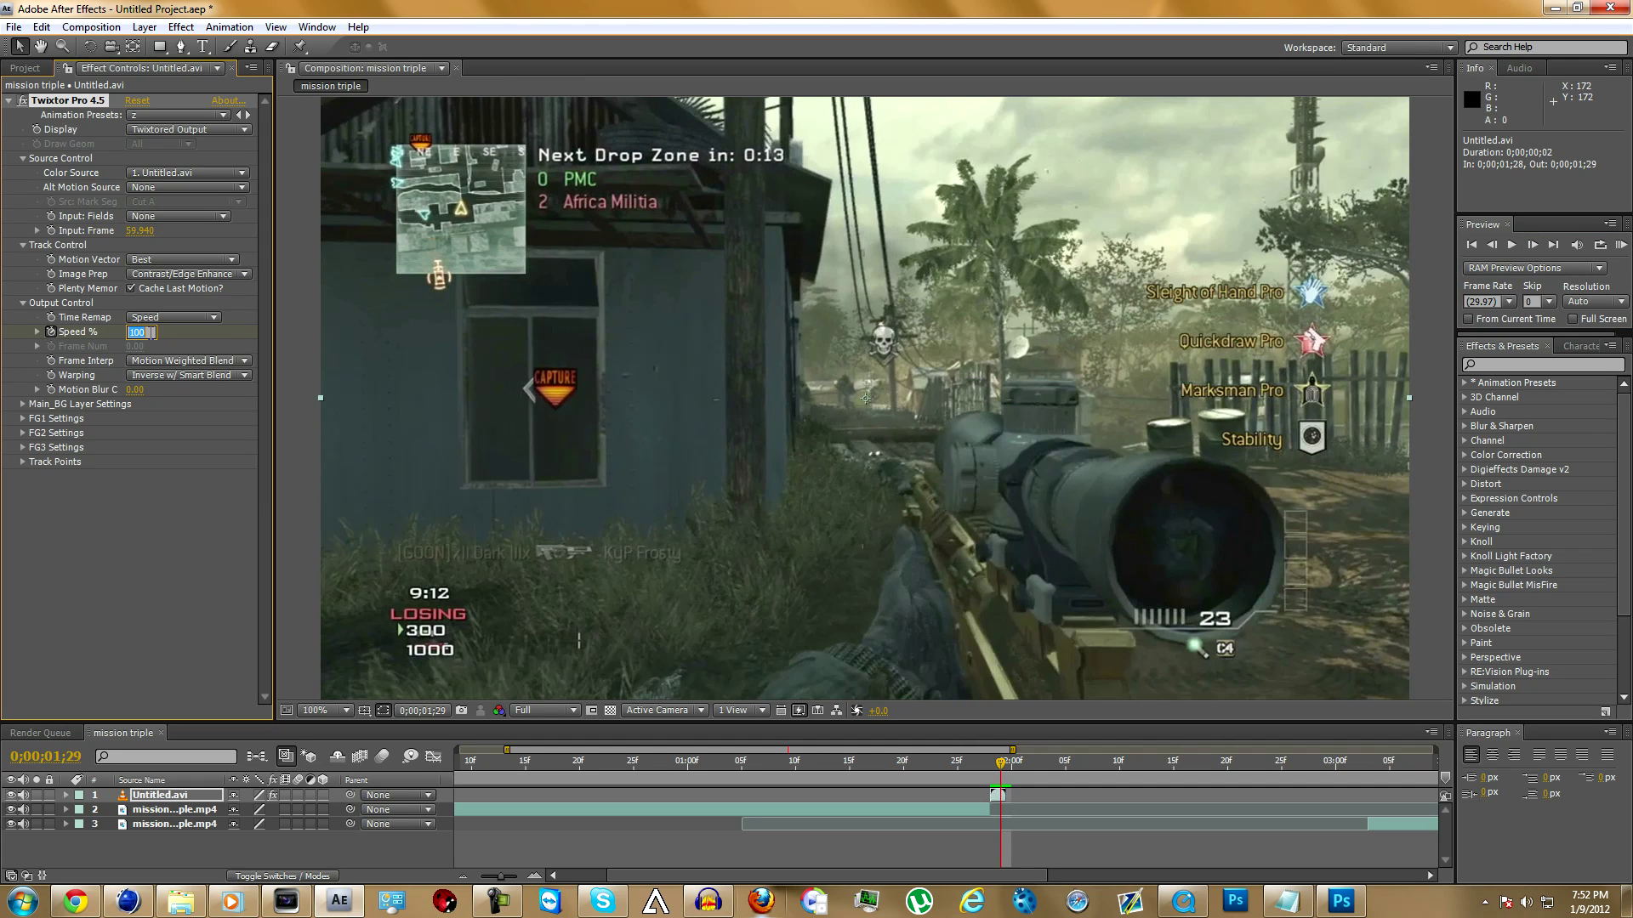
key(Return)
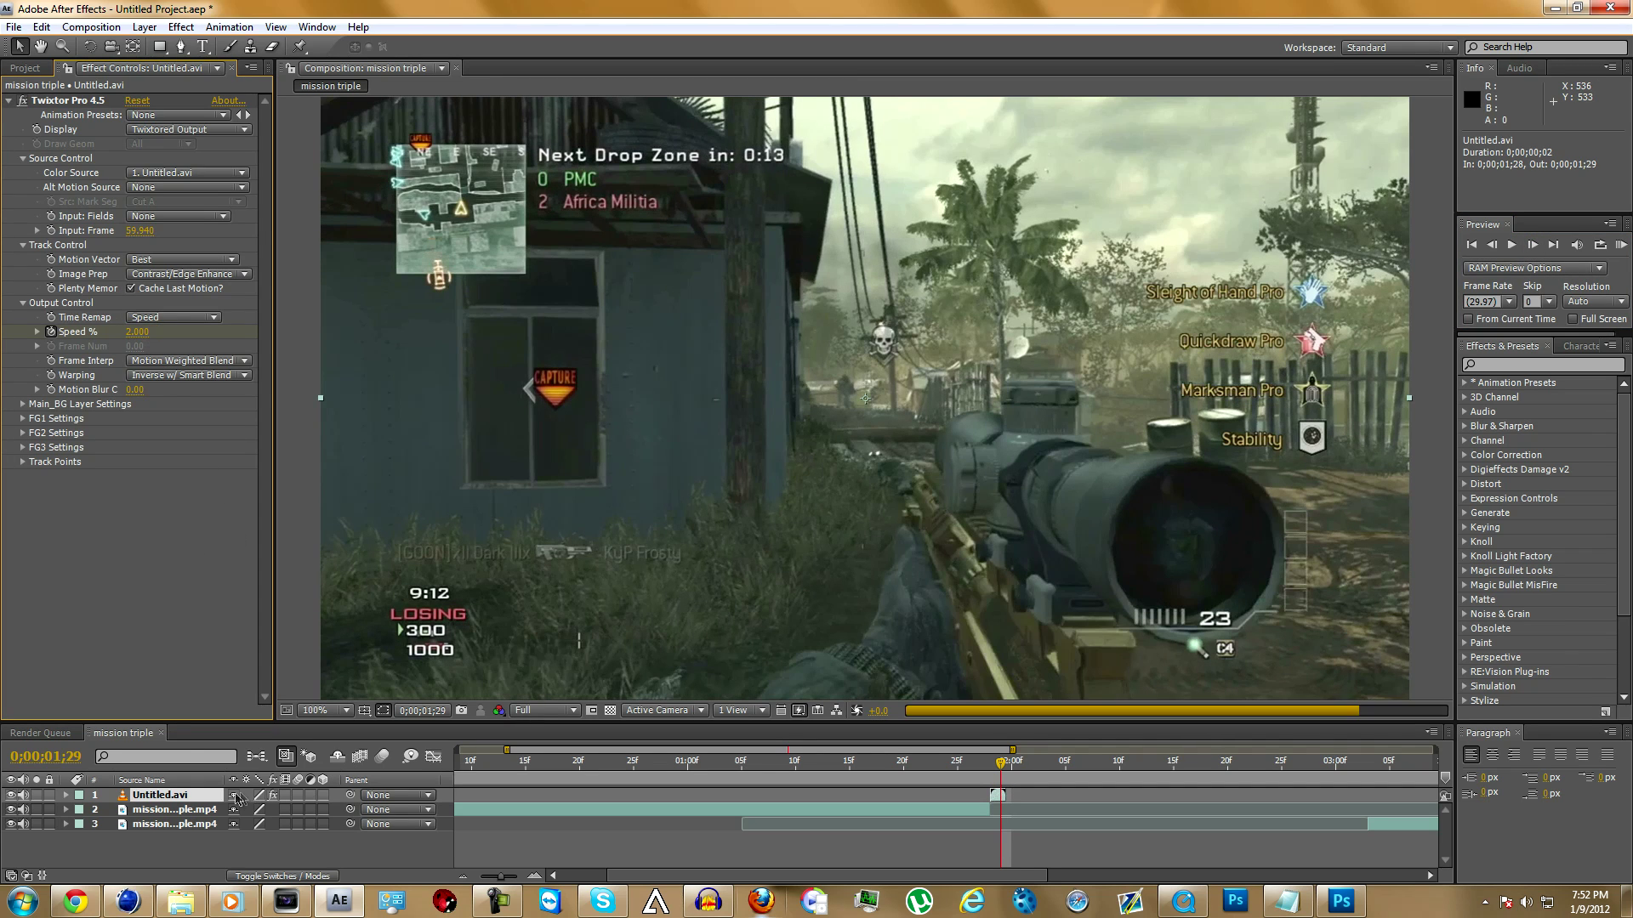
Turn on time remapping for Untitled.avi and trim its out point to 0;00;03;10
right_click(209, 795)
mouse_move(340, 426)
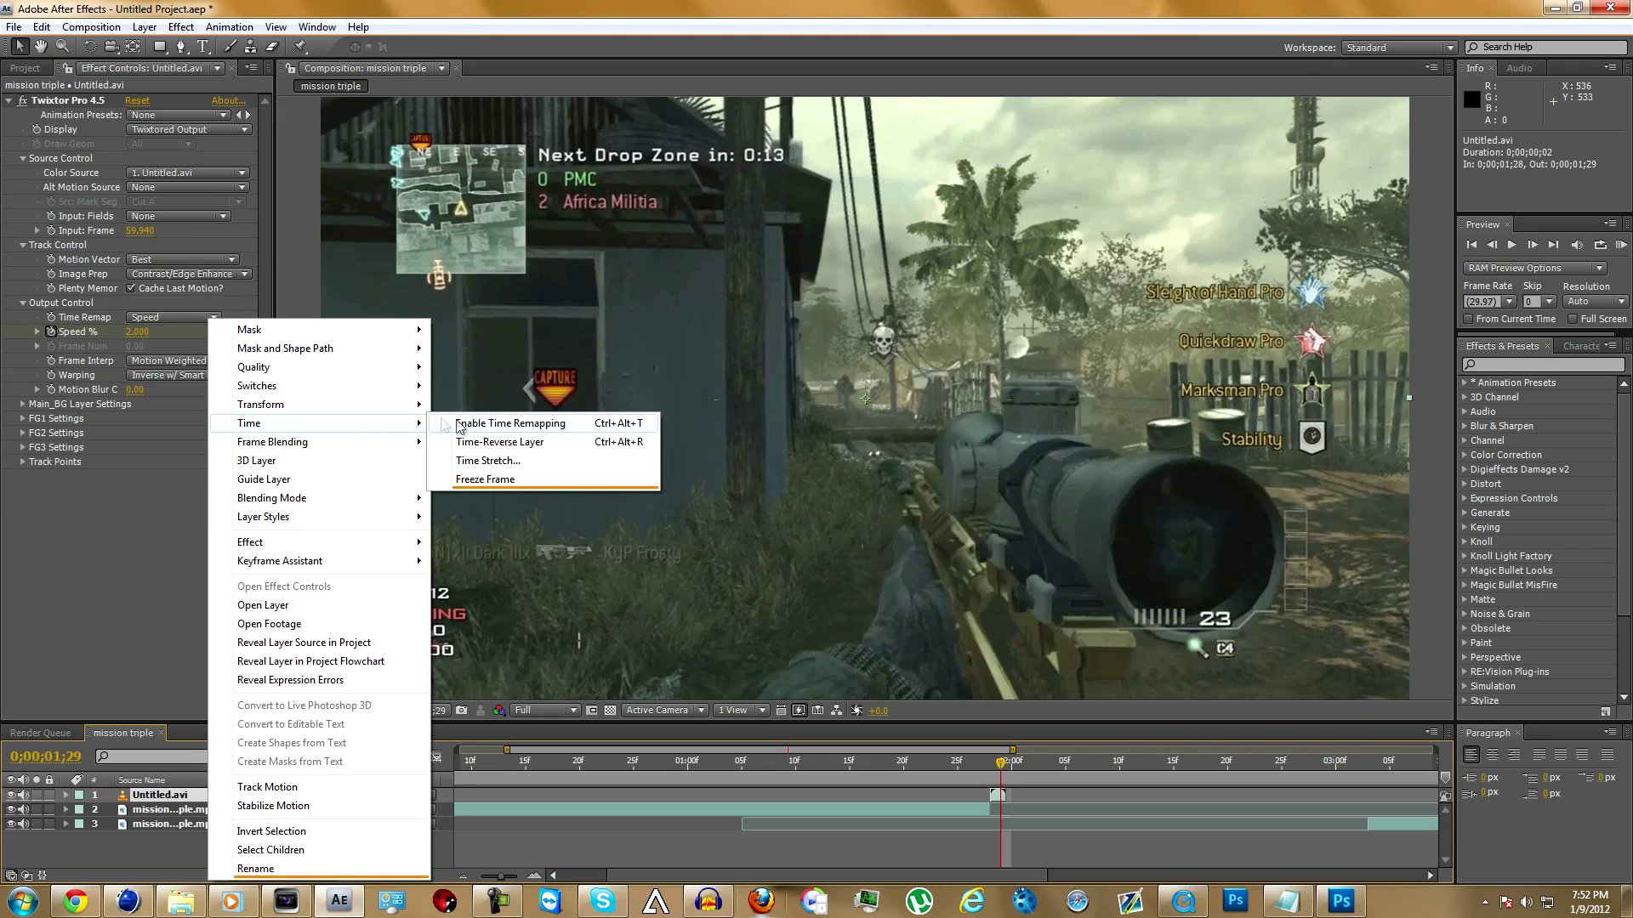
click(481, 423)
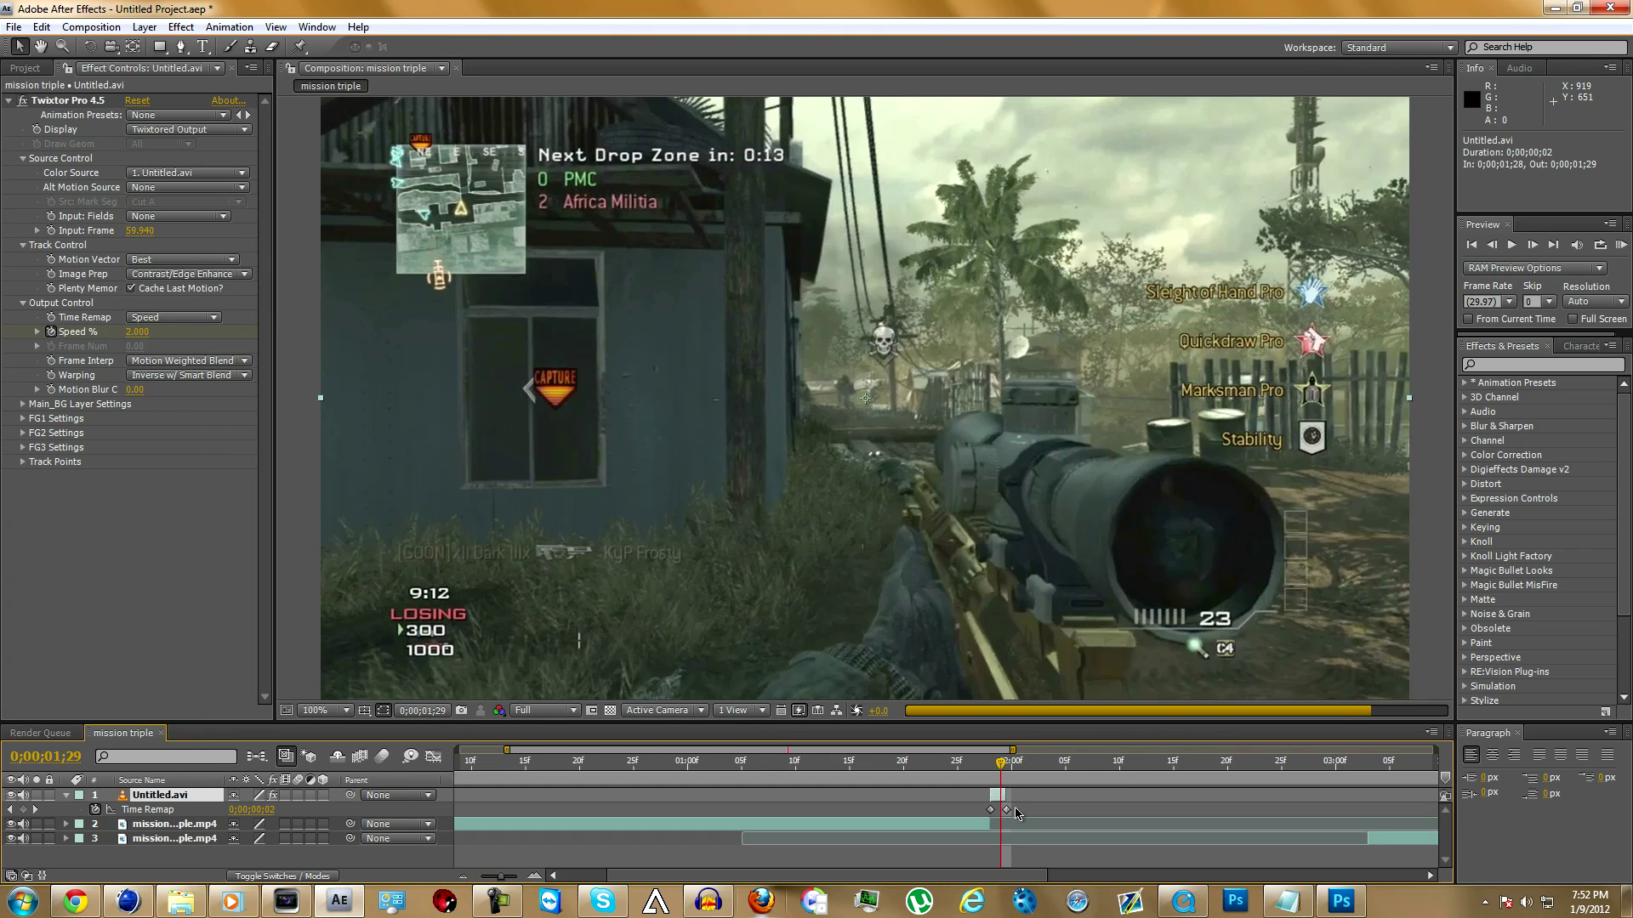
drag(1006, 796, 1395, 802)
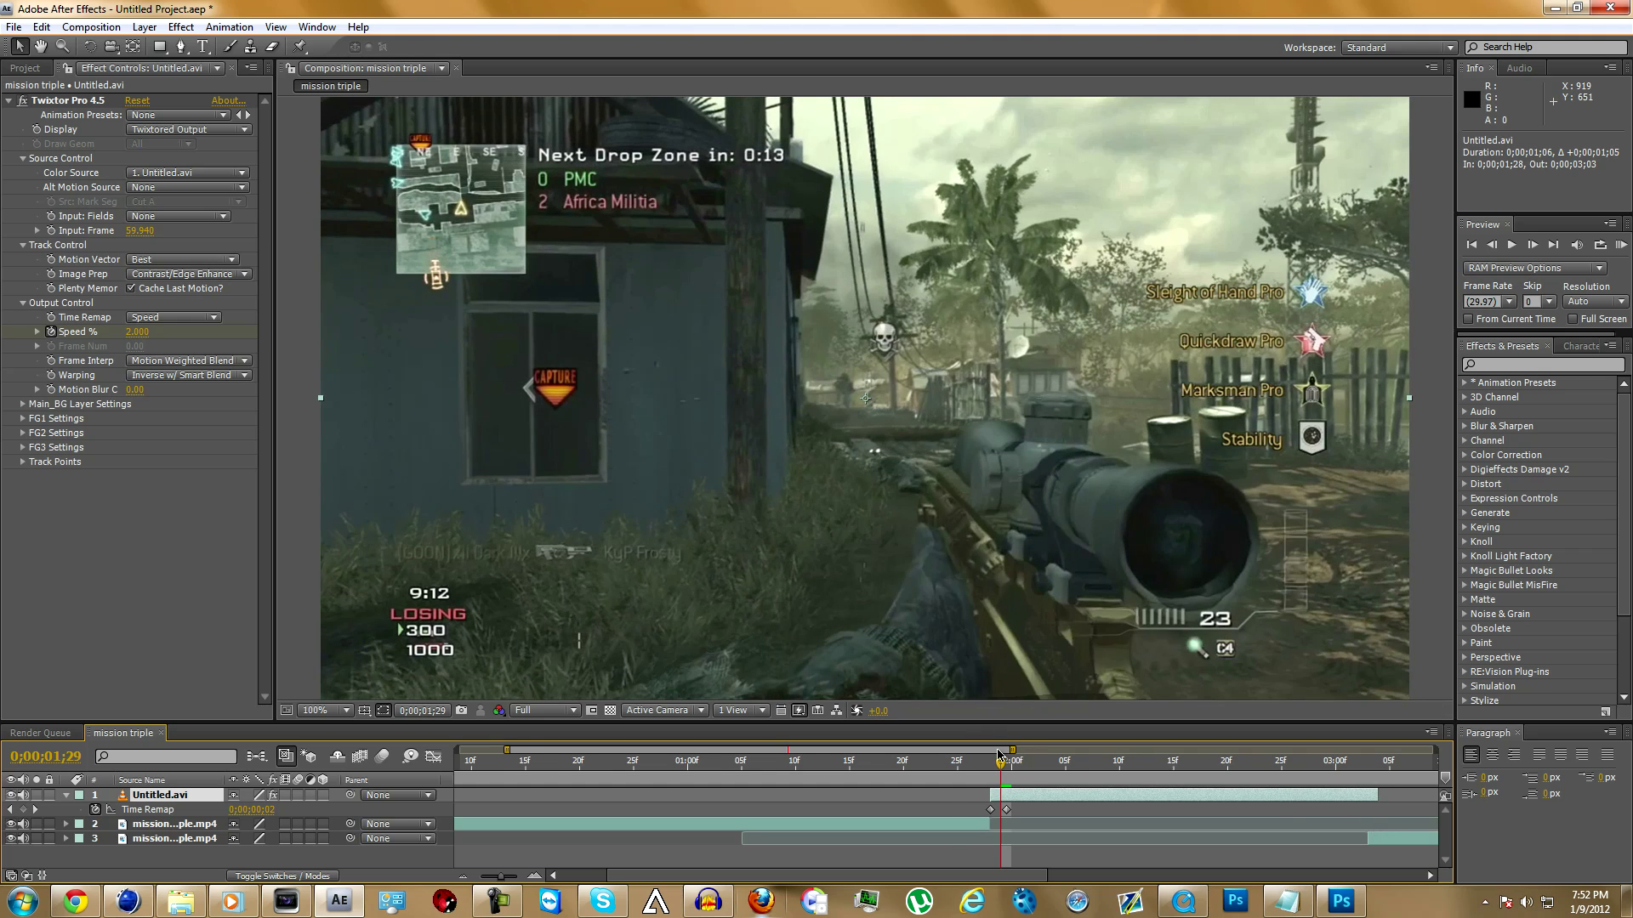
drag(999, 754, 1387, 846)
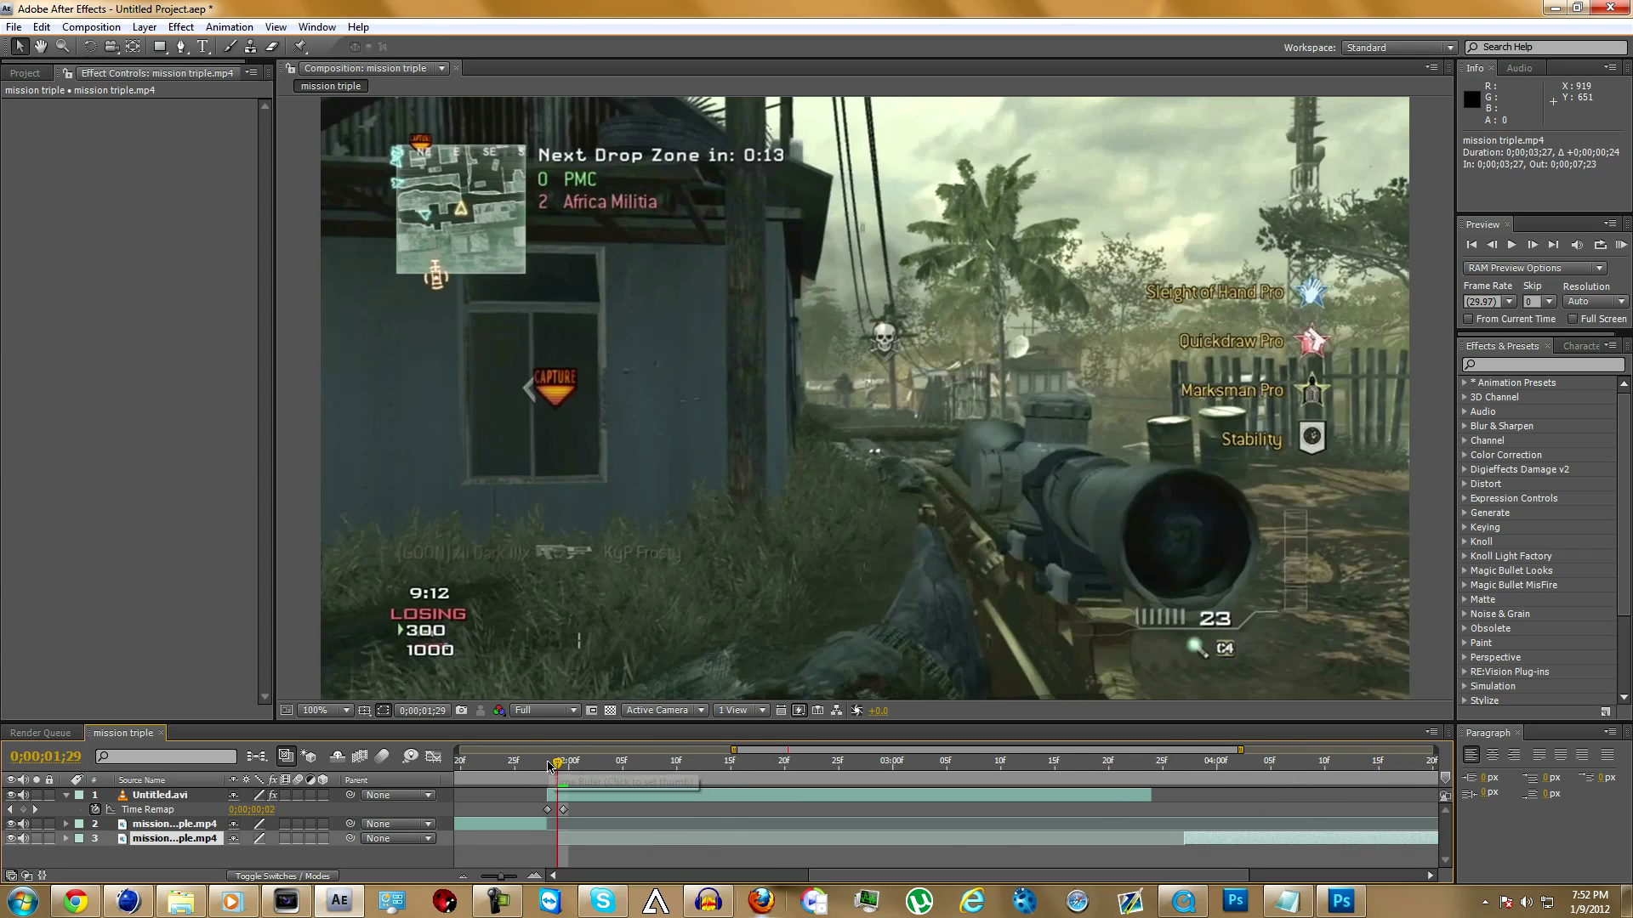
drag(560, 767, 1001, 780)
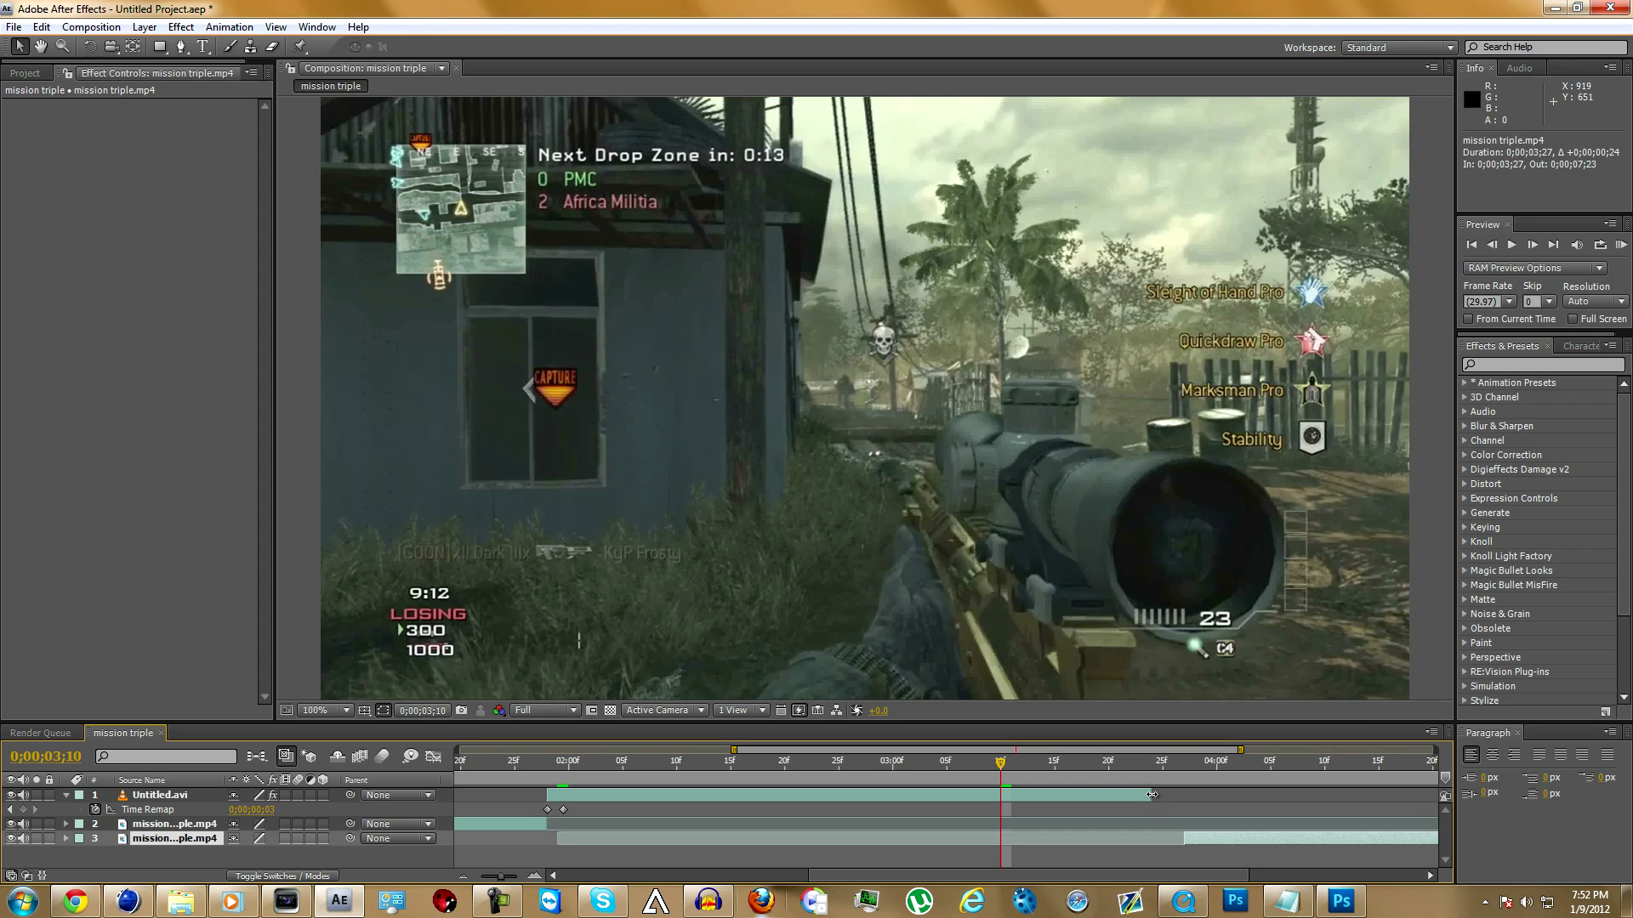
drag(1153, 797, 1056, 797)
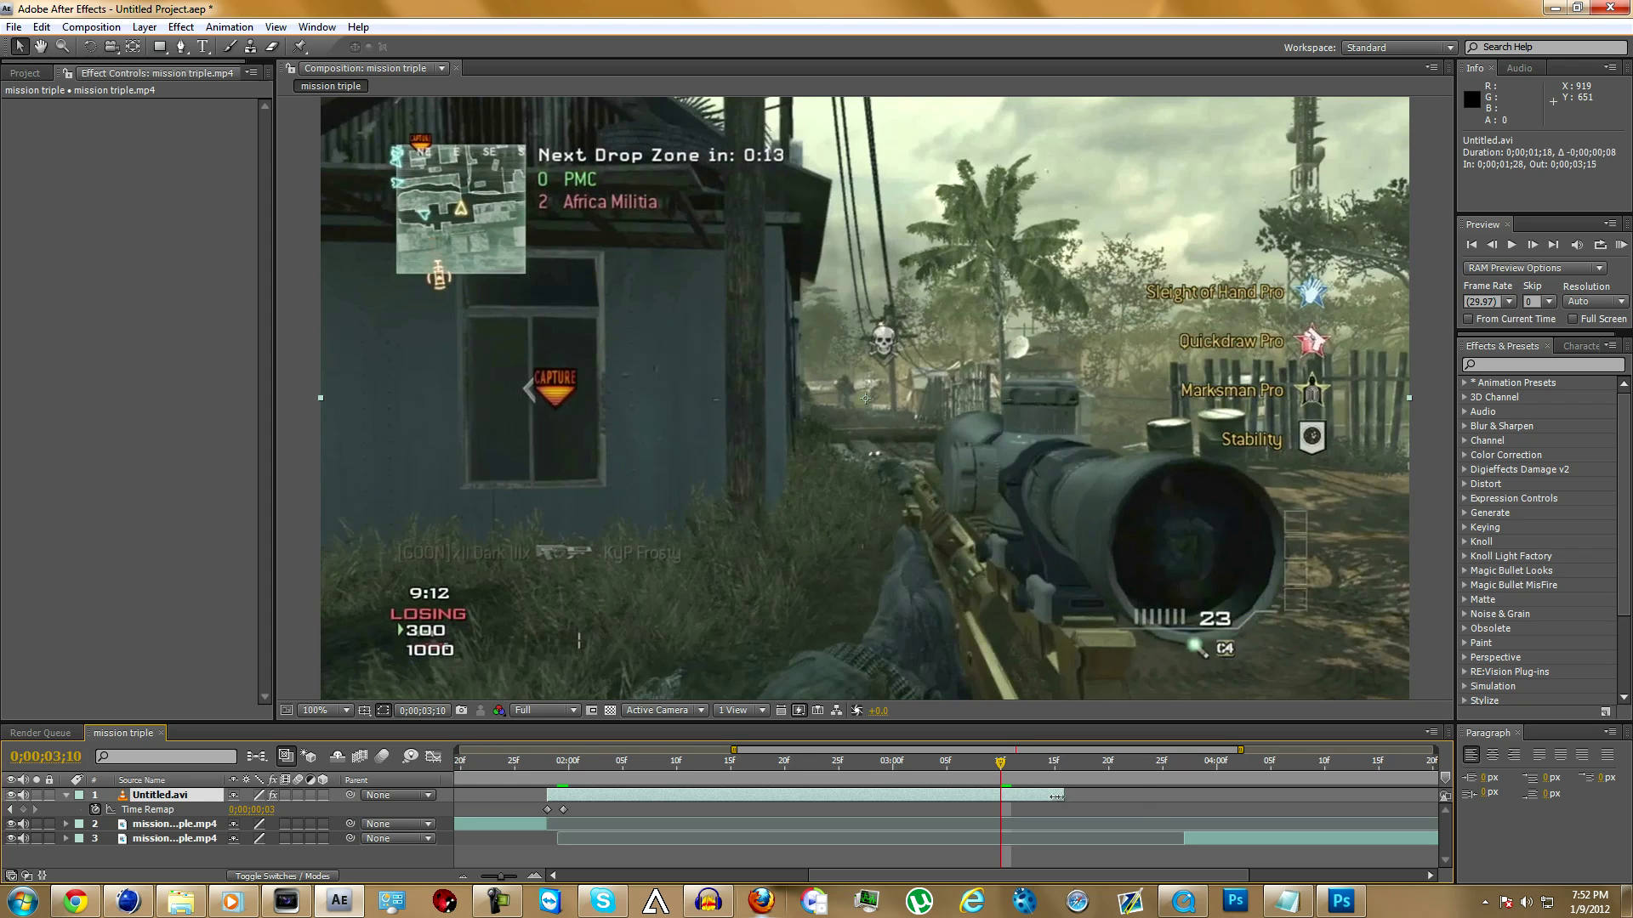
click(286, 901)
In Vegas Pro, insert a one-frame event at 00:00:02.00, shifting later events right
drag(1191, 685, 1261, 680)
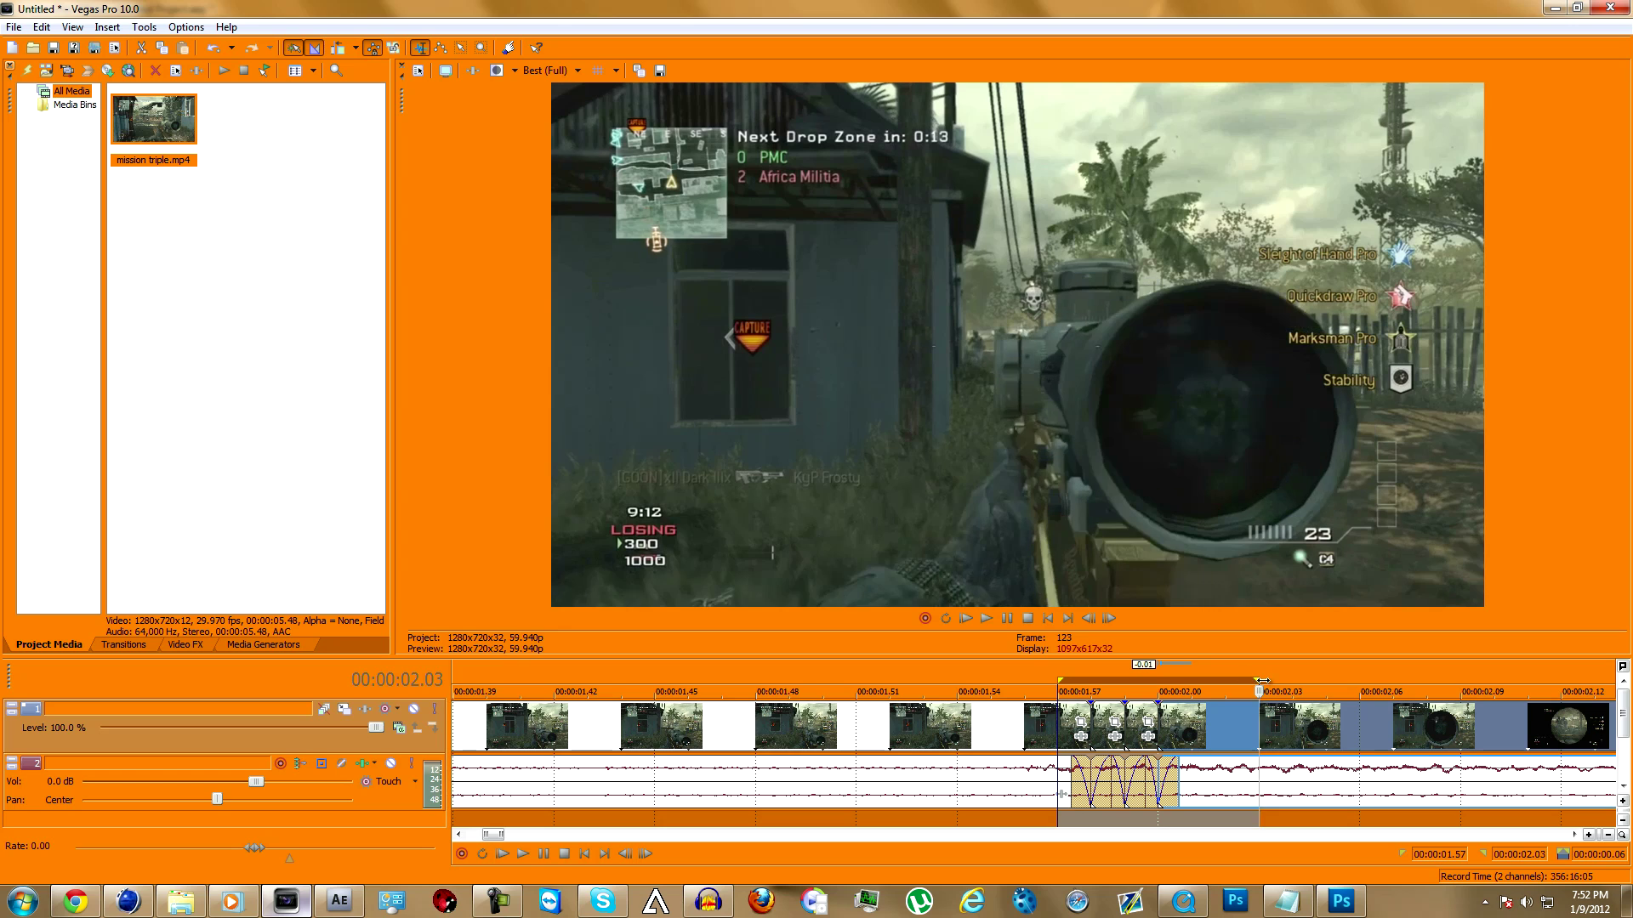
click(1177, 733)
key(Left)
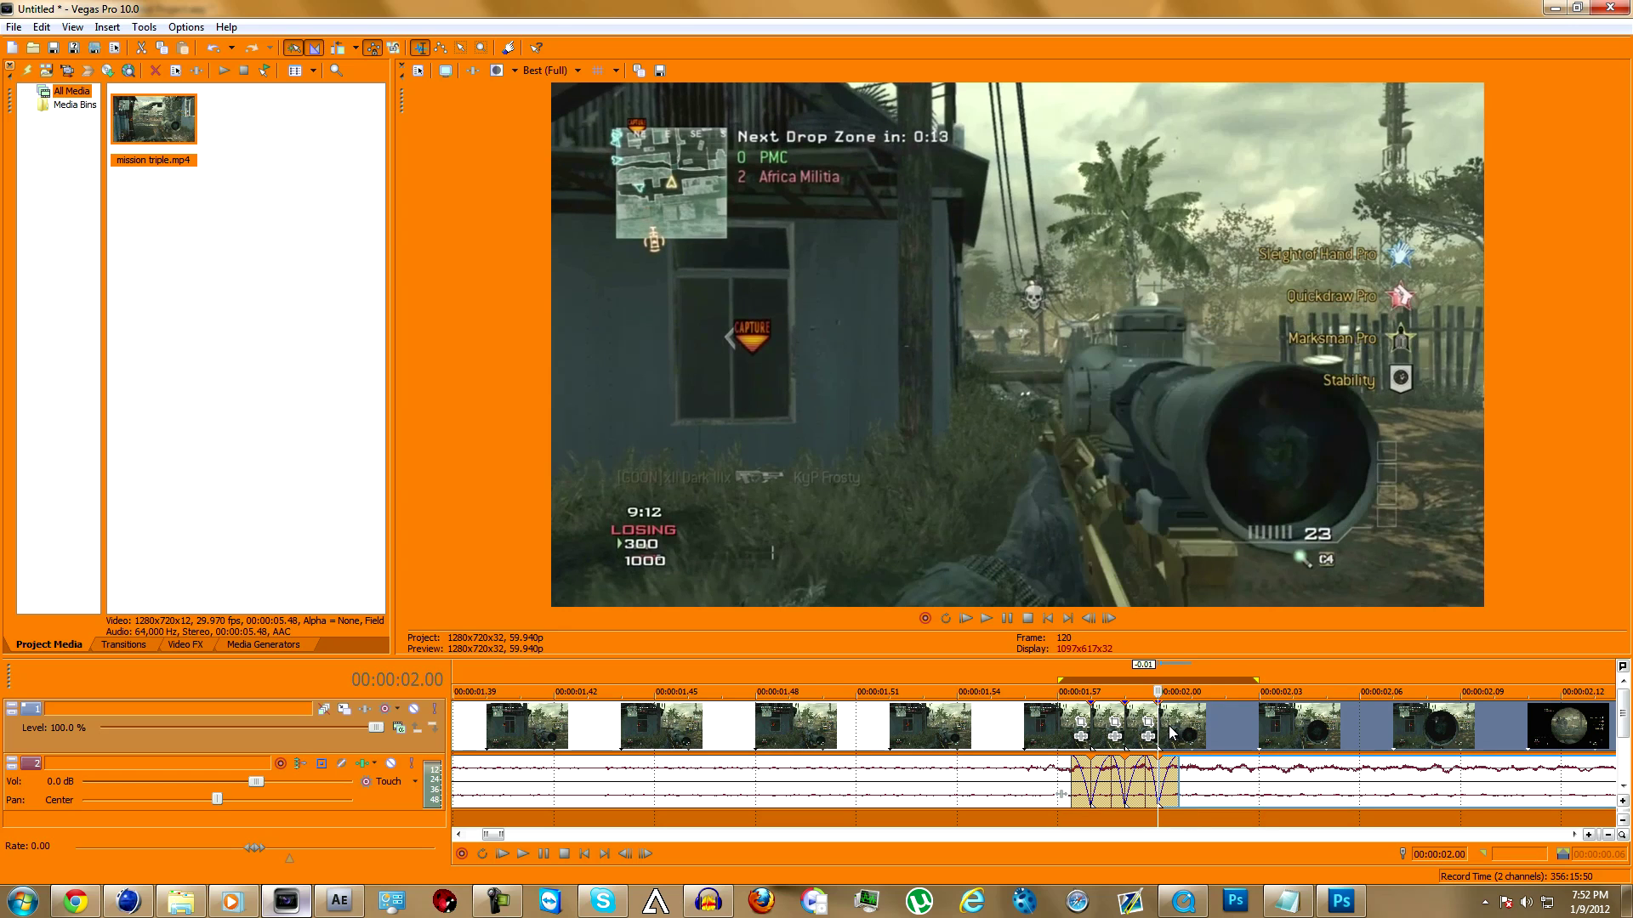
key(ctrl+v)
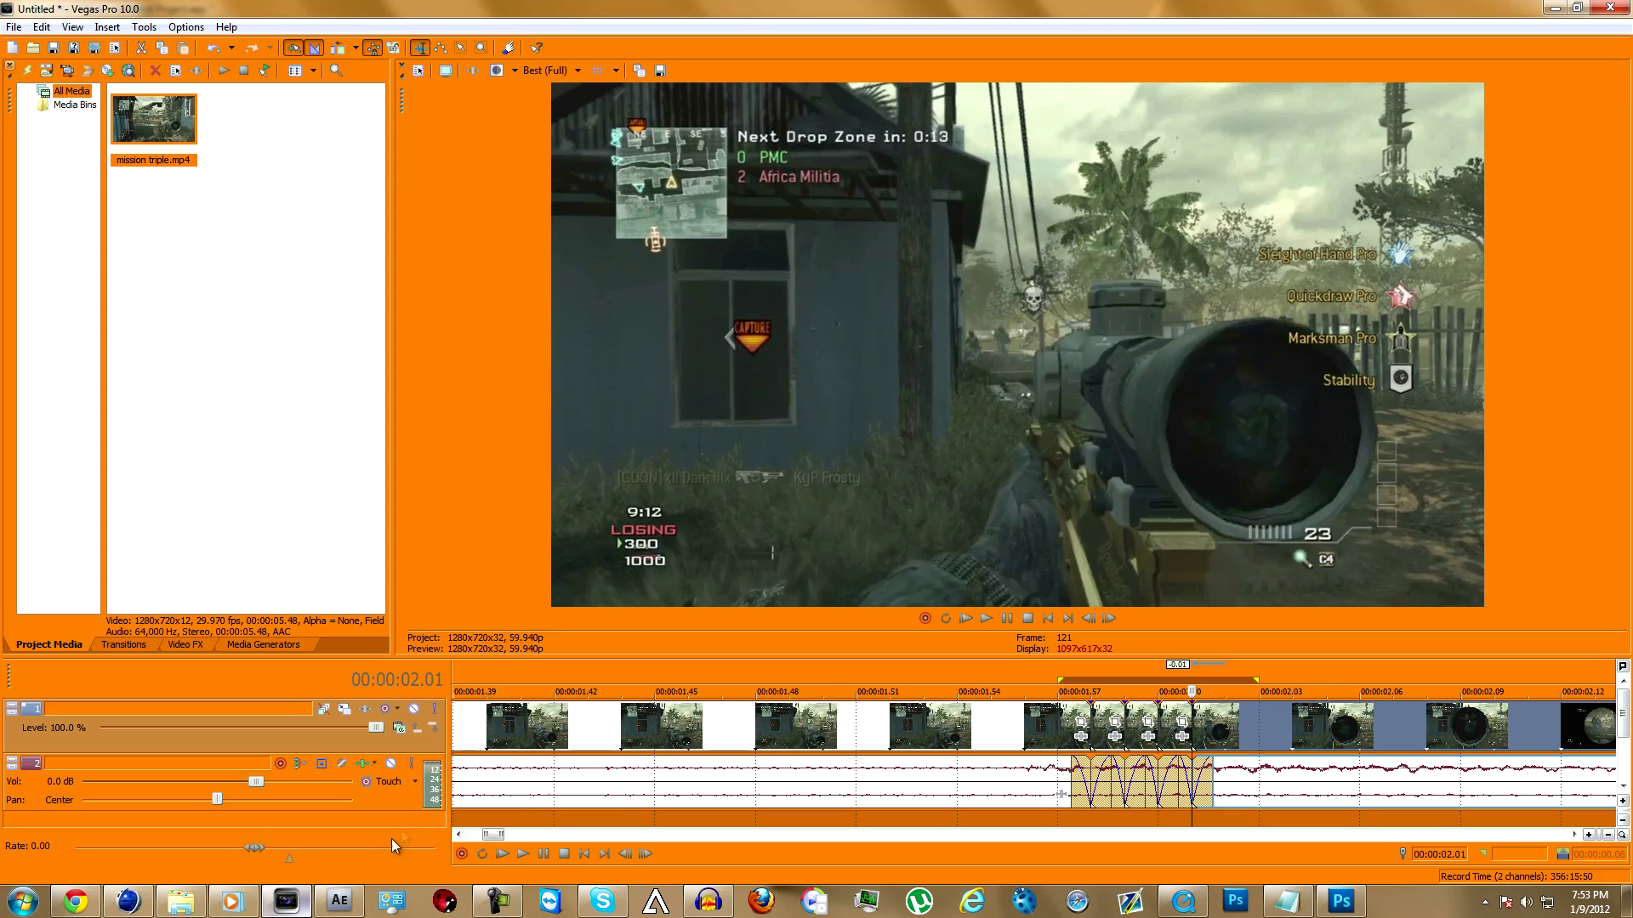
click(339, 900)
Move the third layer so its in point is 0;00;03;09, right after the slow motion
drag(999, 767, 867, 769)
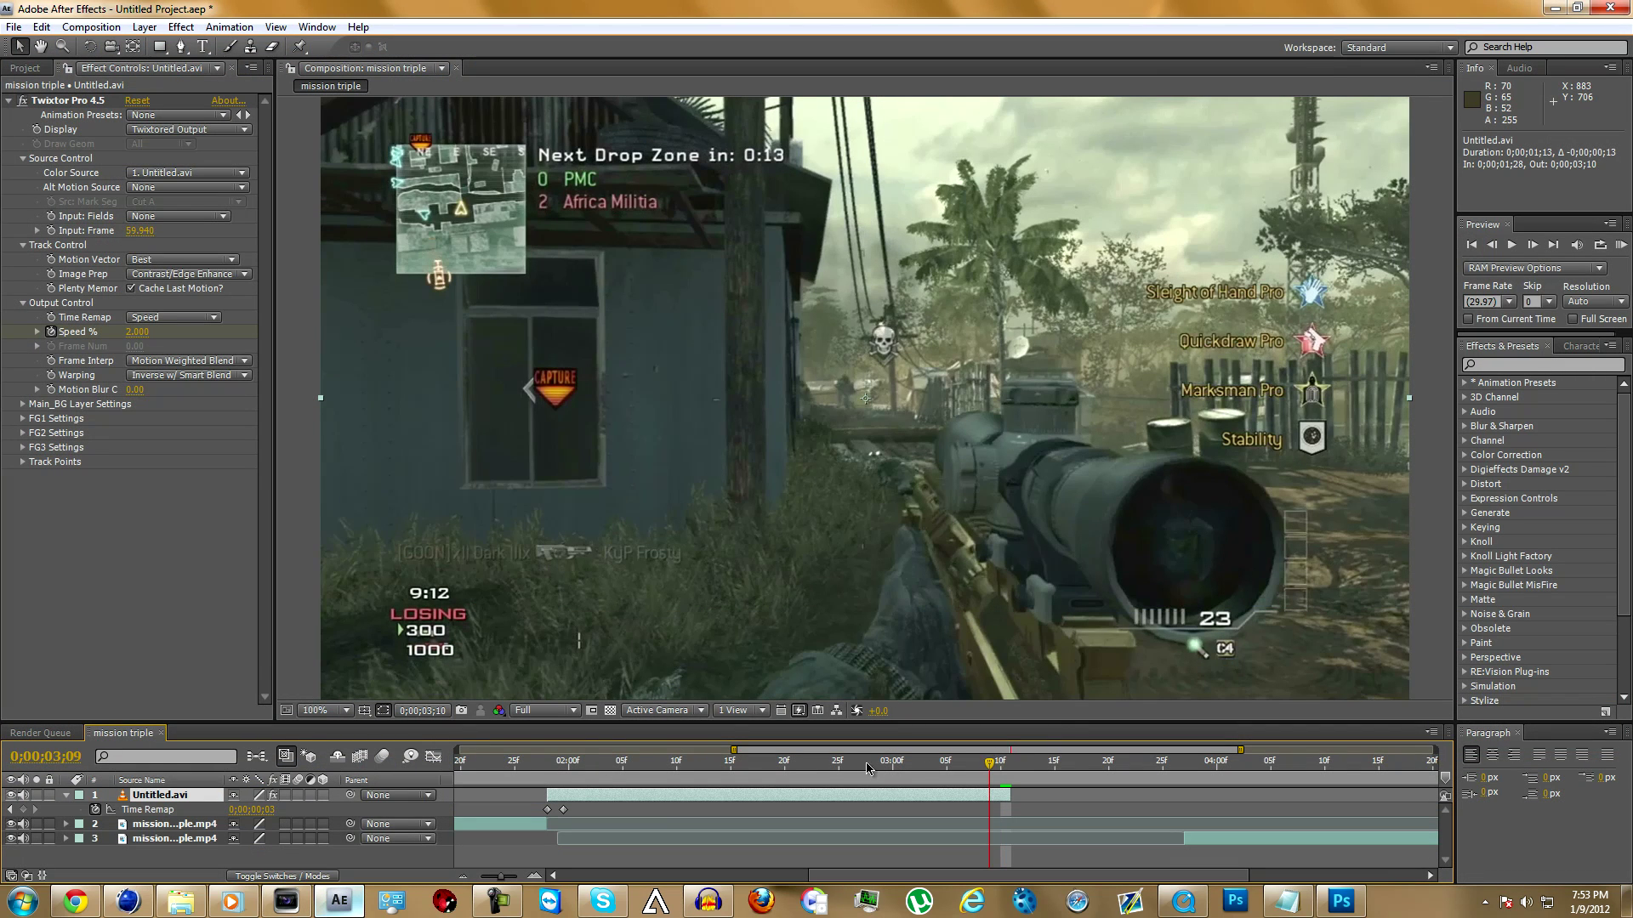
drag(545, 769, 933, 778)
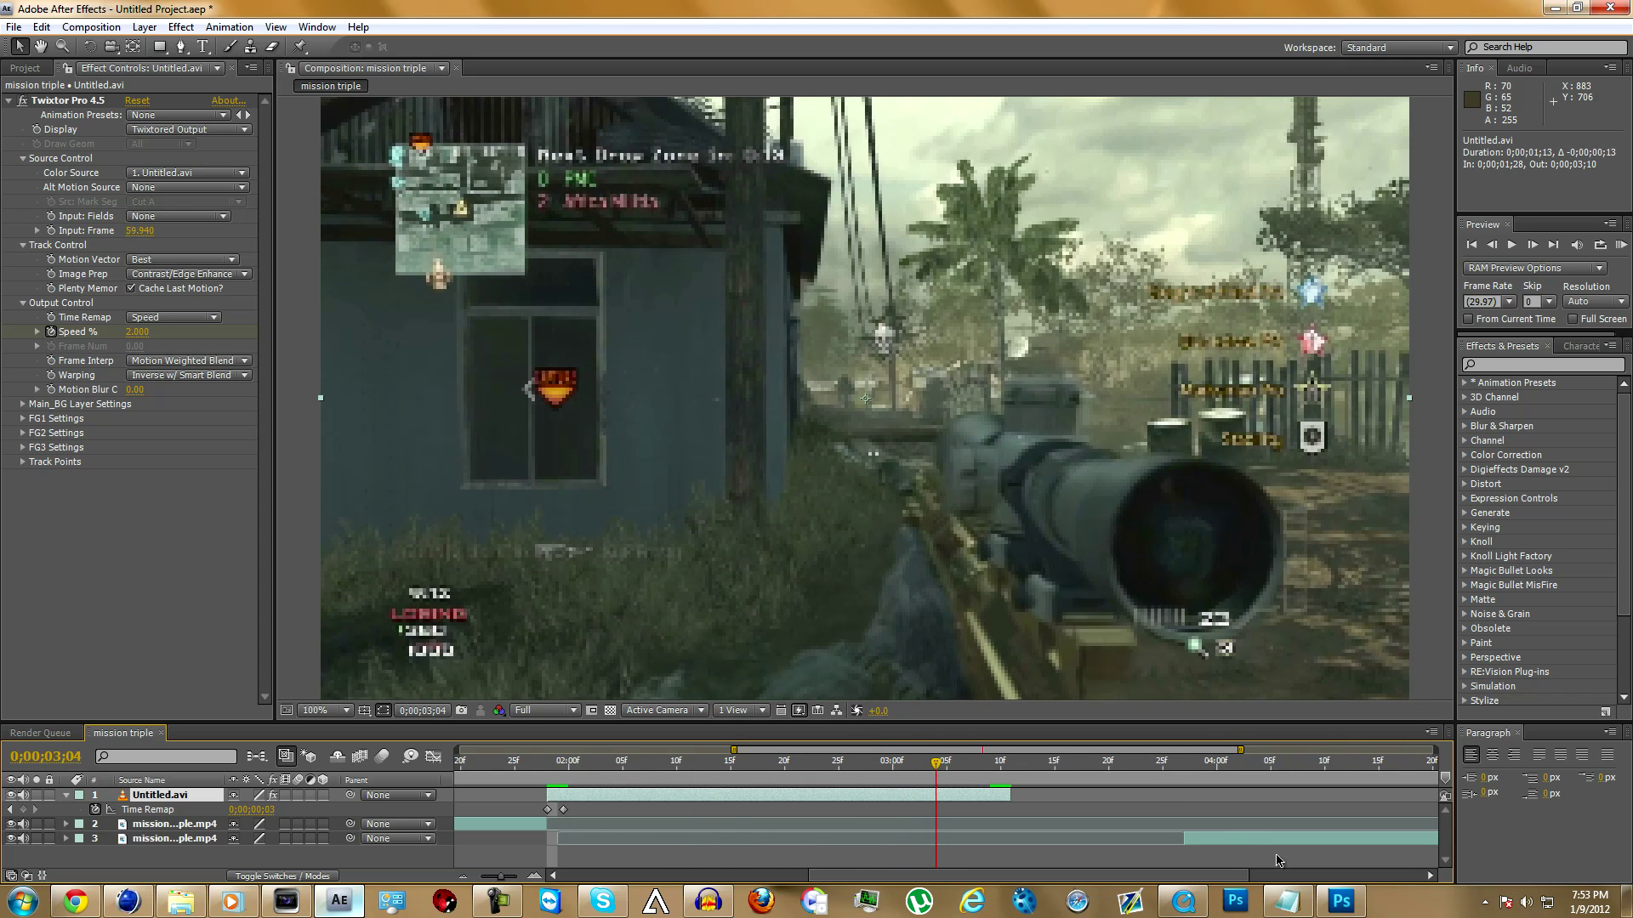
drag(1208, 840, 1044, 844)
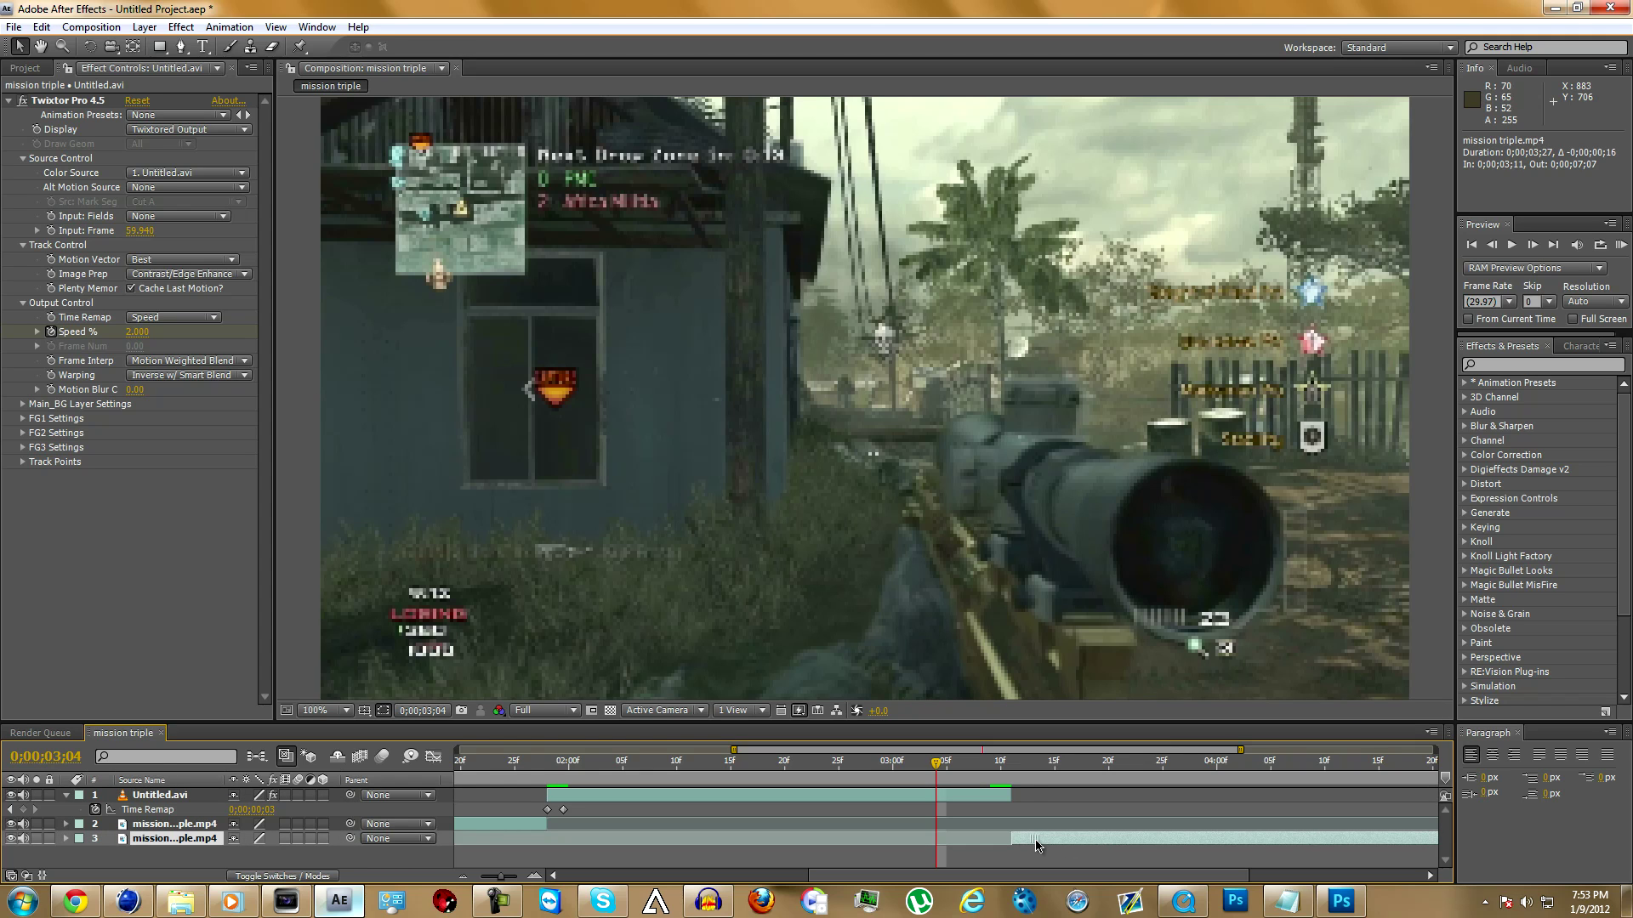
click(1011, 768)
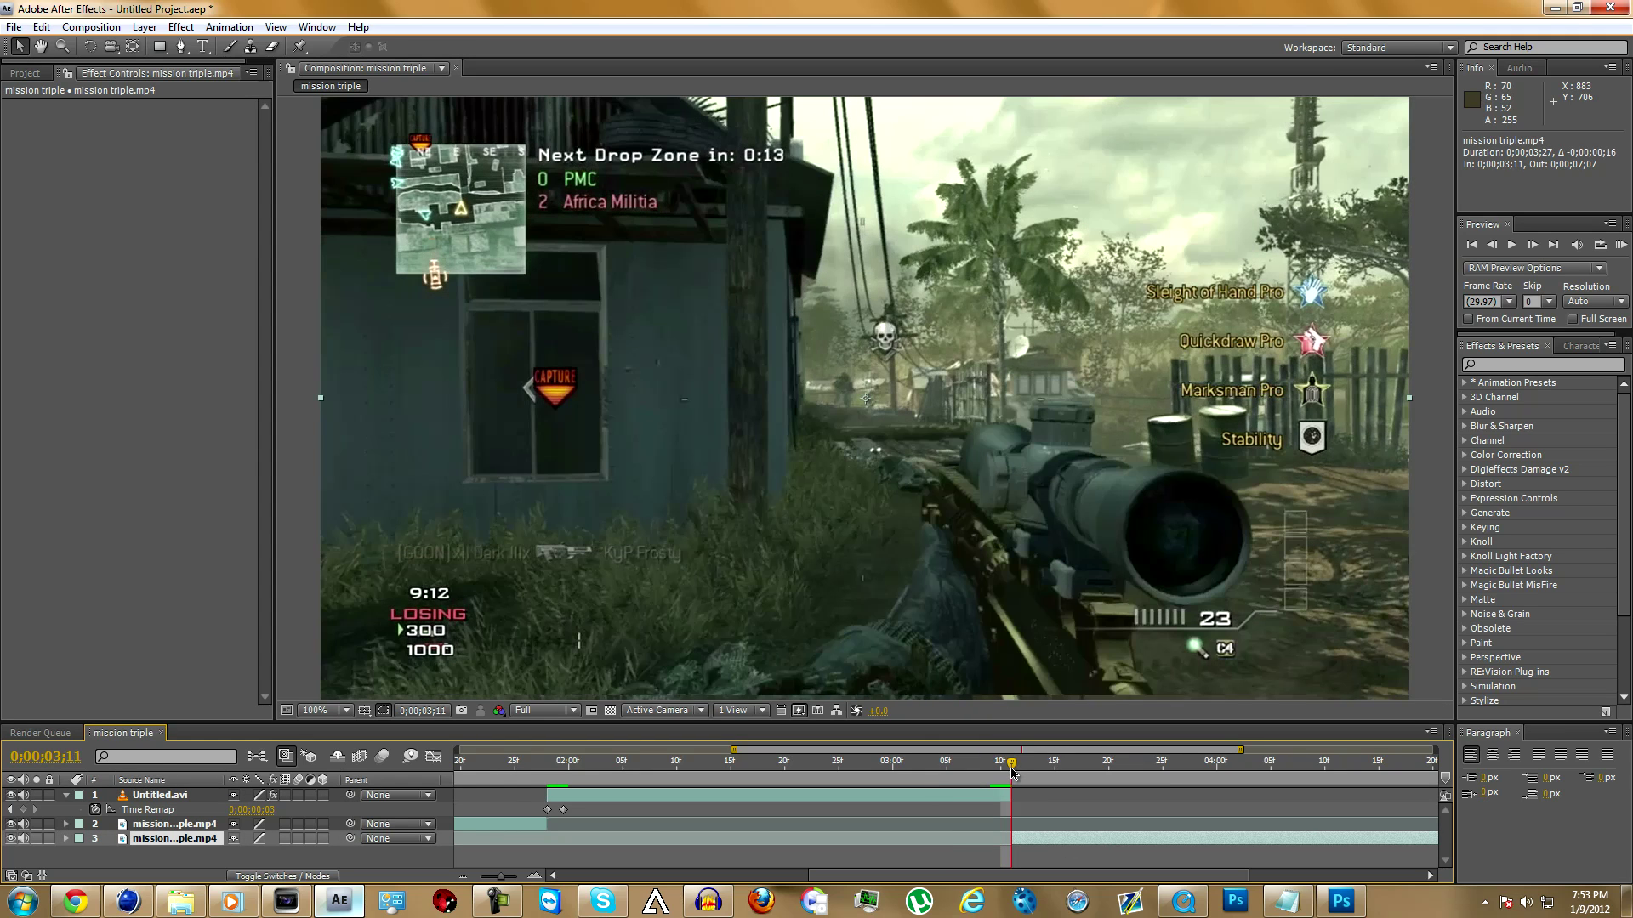
mouse_move(1121, 844)
mouse_down()
mouse_move(1086, 842)
mouse_move(1100, 842)
mouse_up()
click(991, 762)
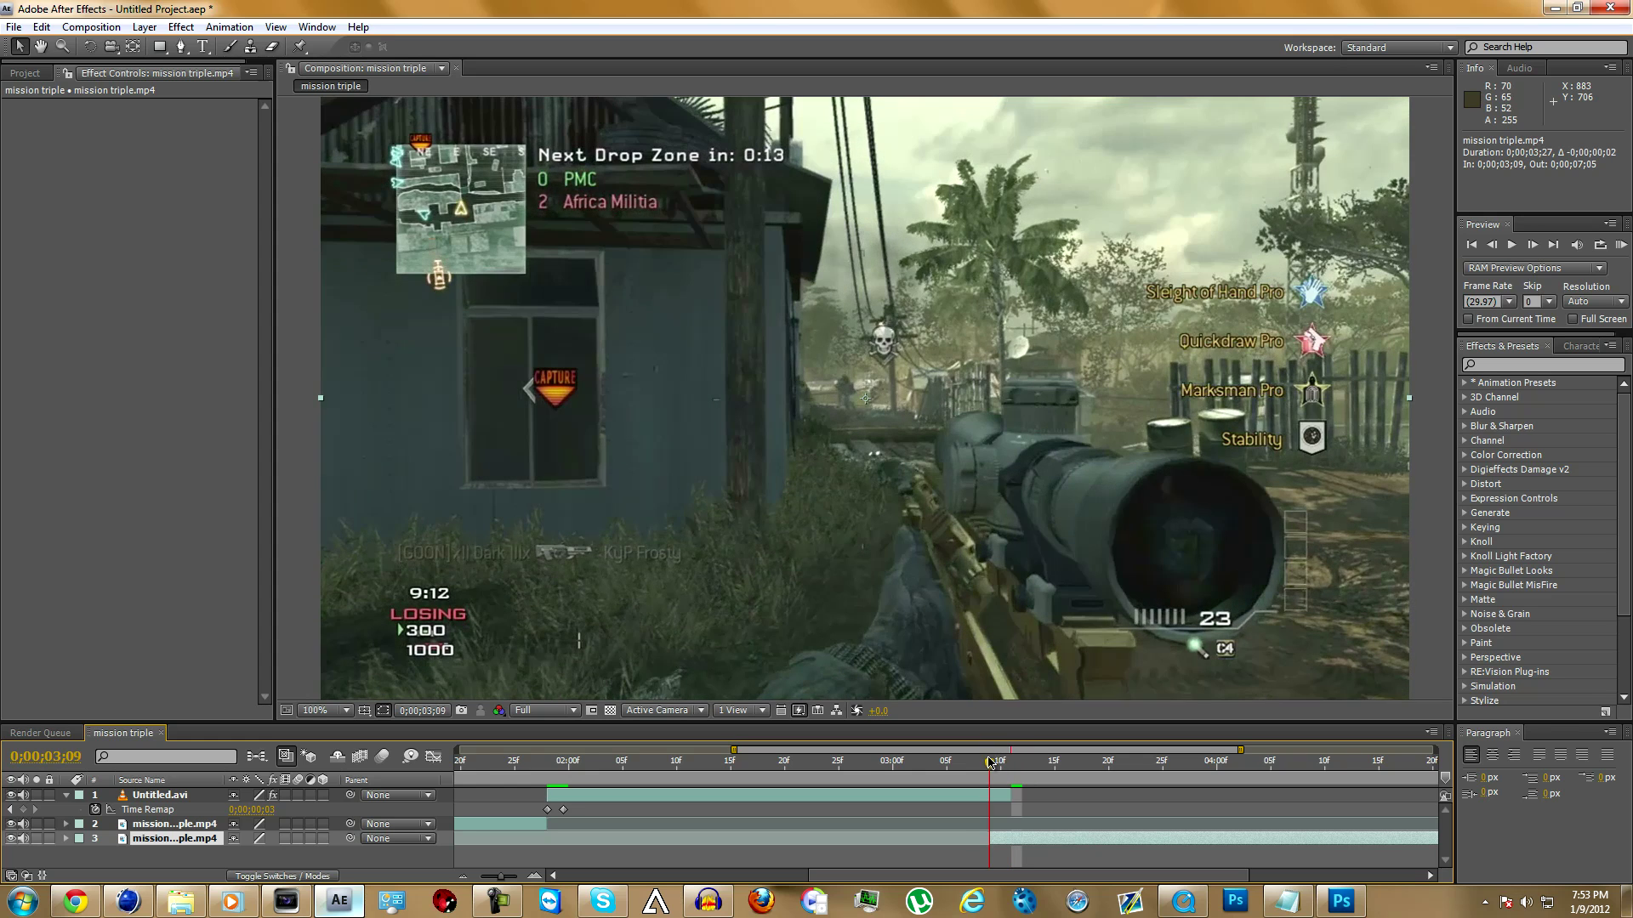
mouse_move(991, 761)
mouse_down()
mouse_move(1012, 762)
mouse_move(979, 761)
mouse_up()
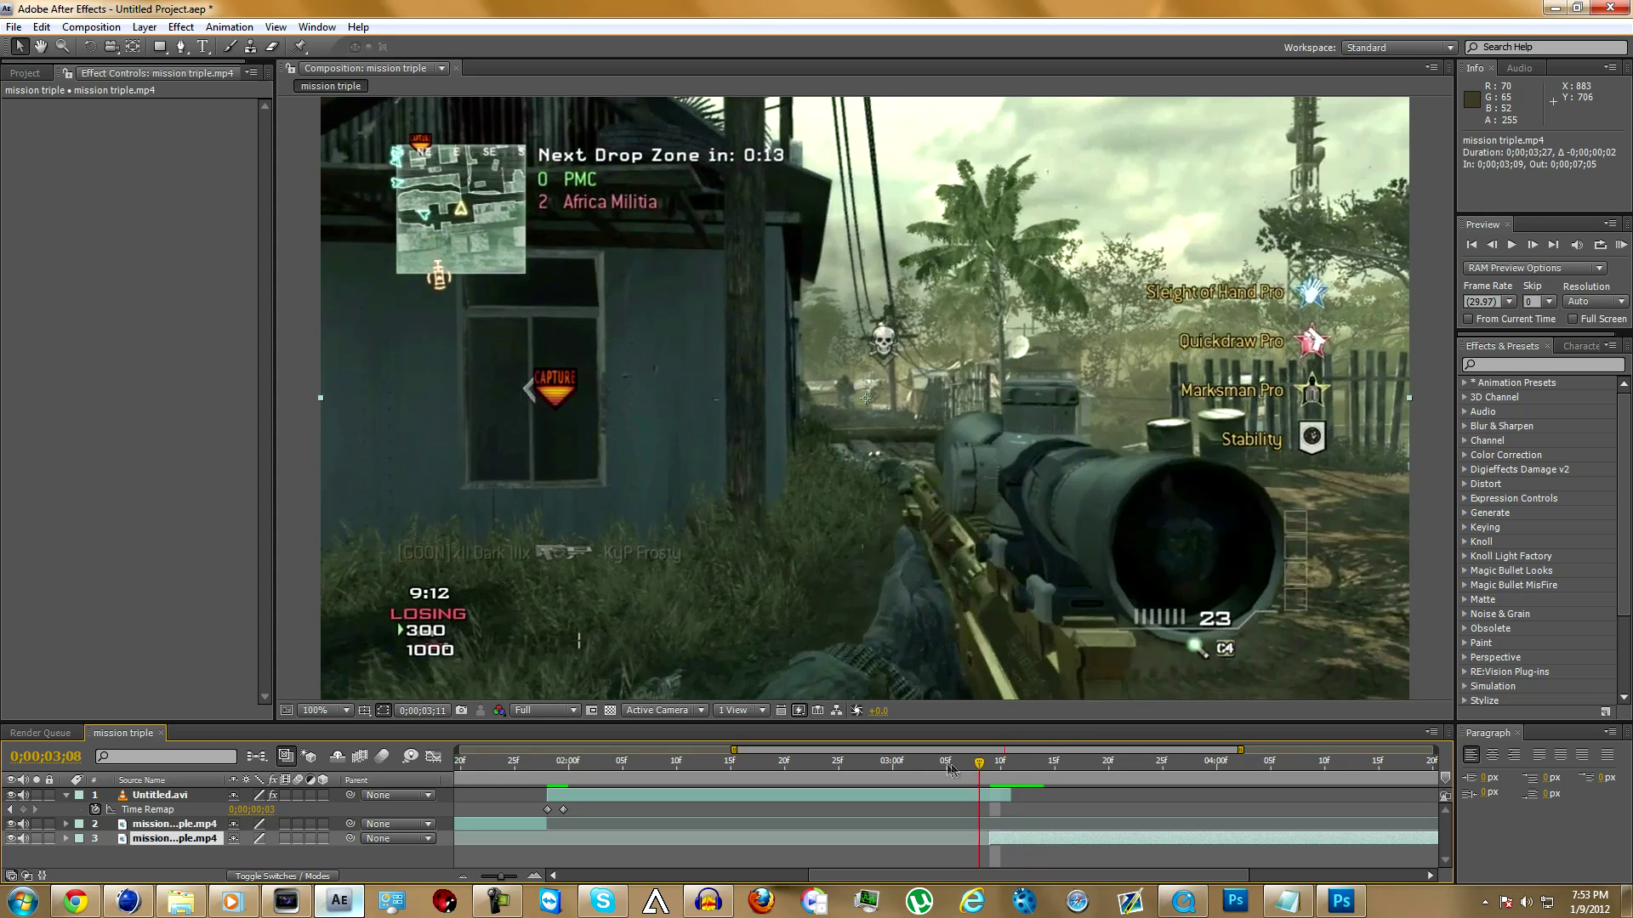
click(1023, 774)
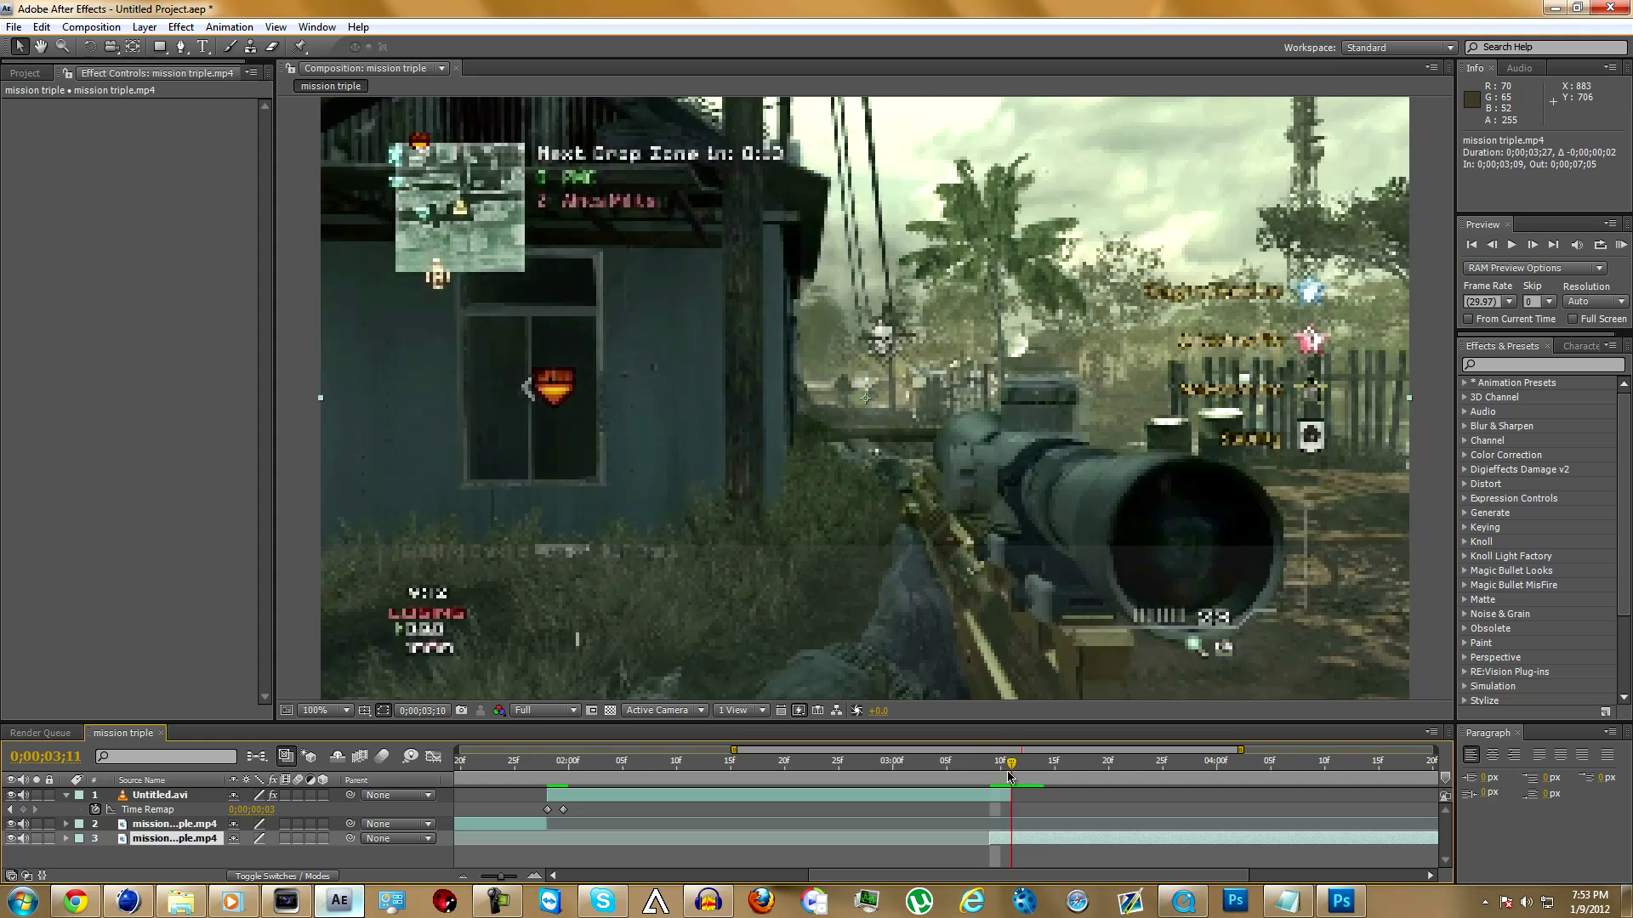
Trim Untitled.avi one frame shorter and preview the cut up to 0;00;03;10
drag(1008, 795, 999, 795)
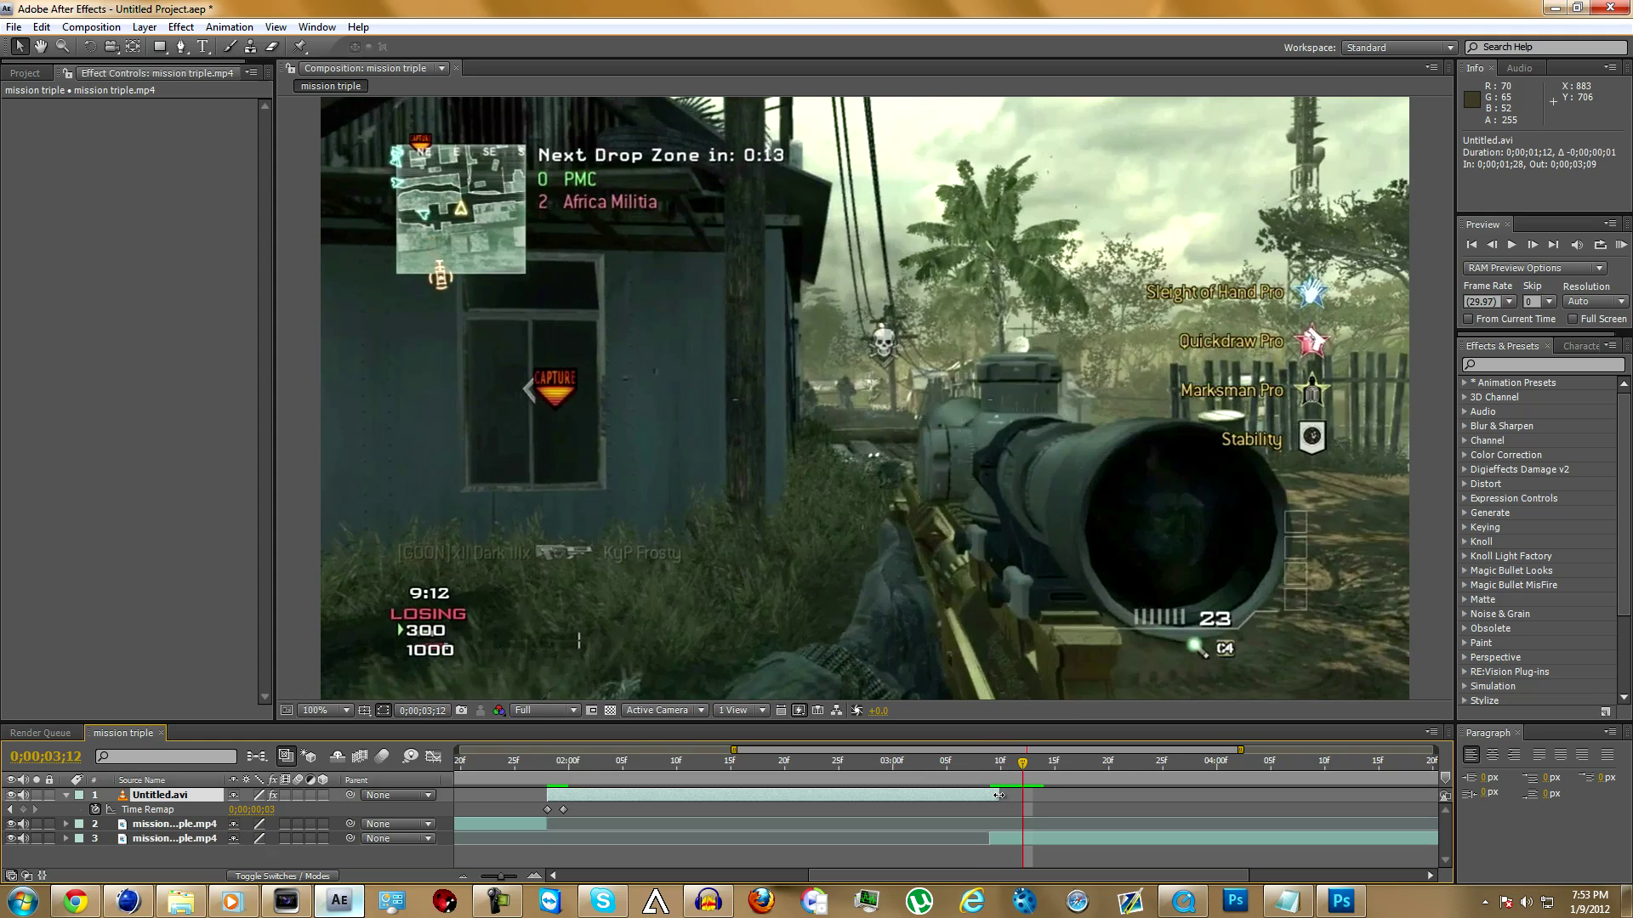
click(991, 760)
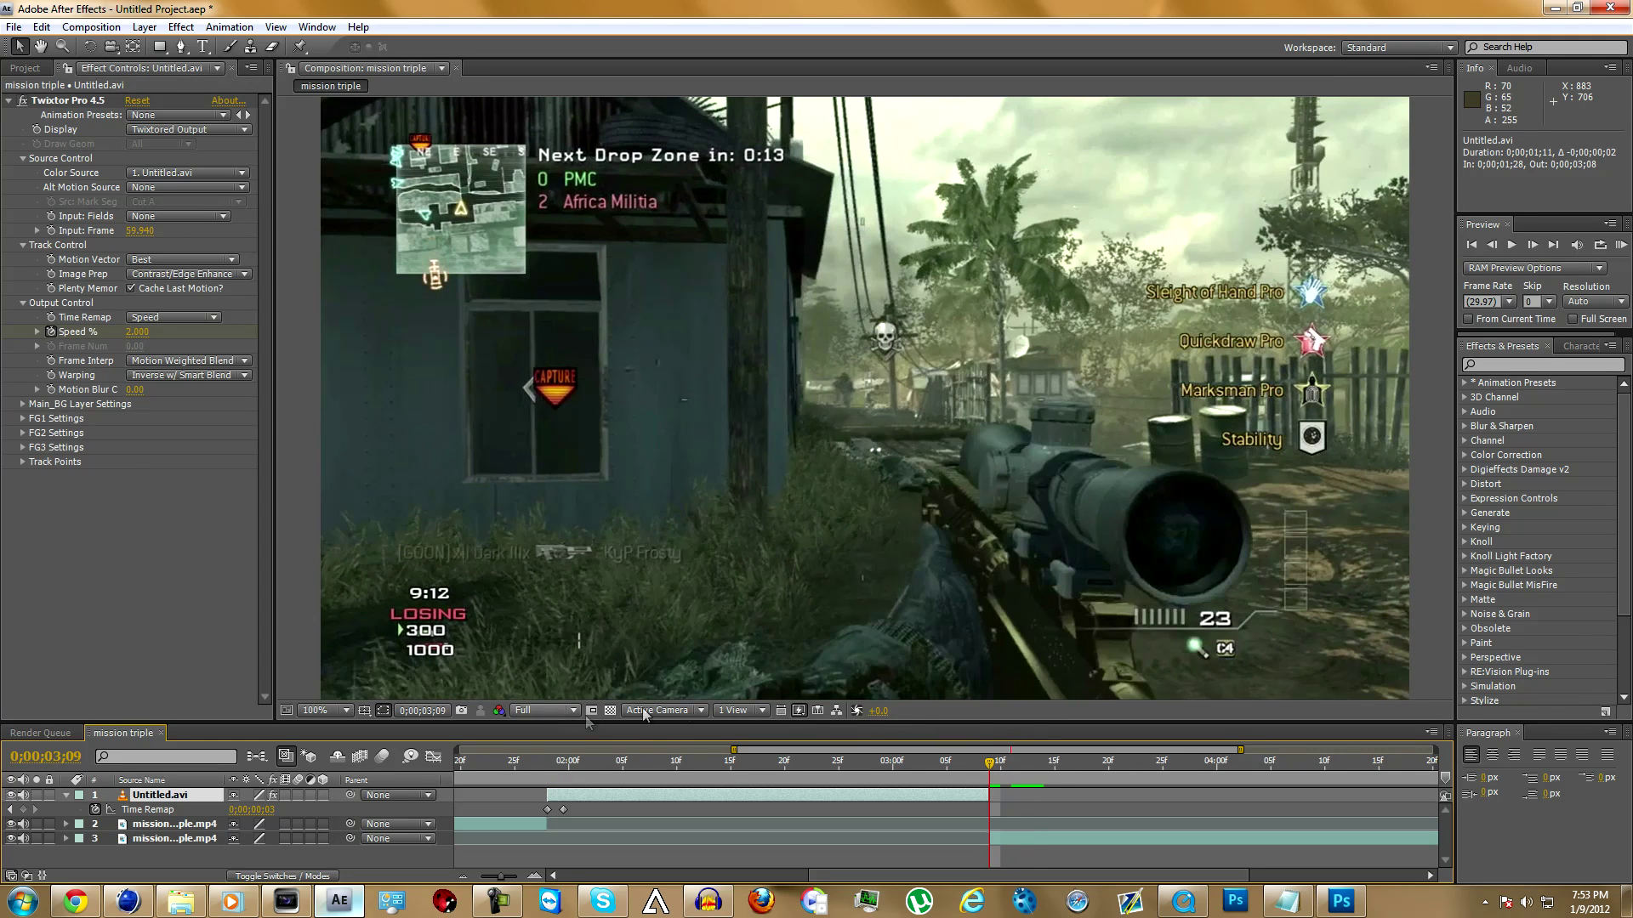
drag(1037, 749, 515, 765)
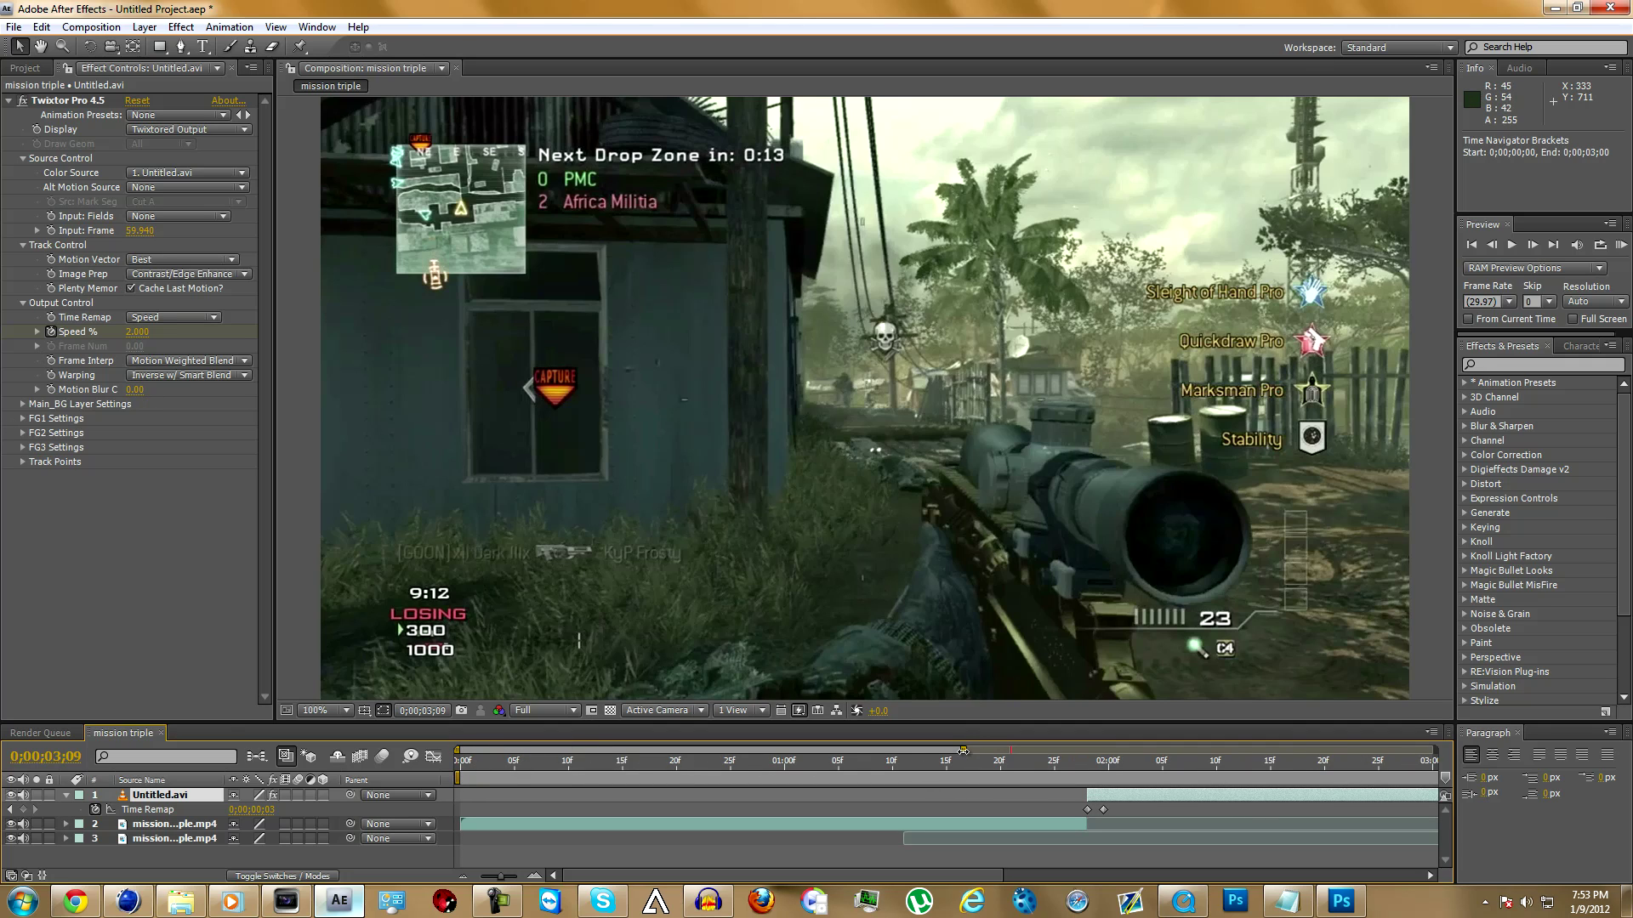
drag(963, 750, 1450, 759)
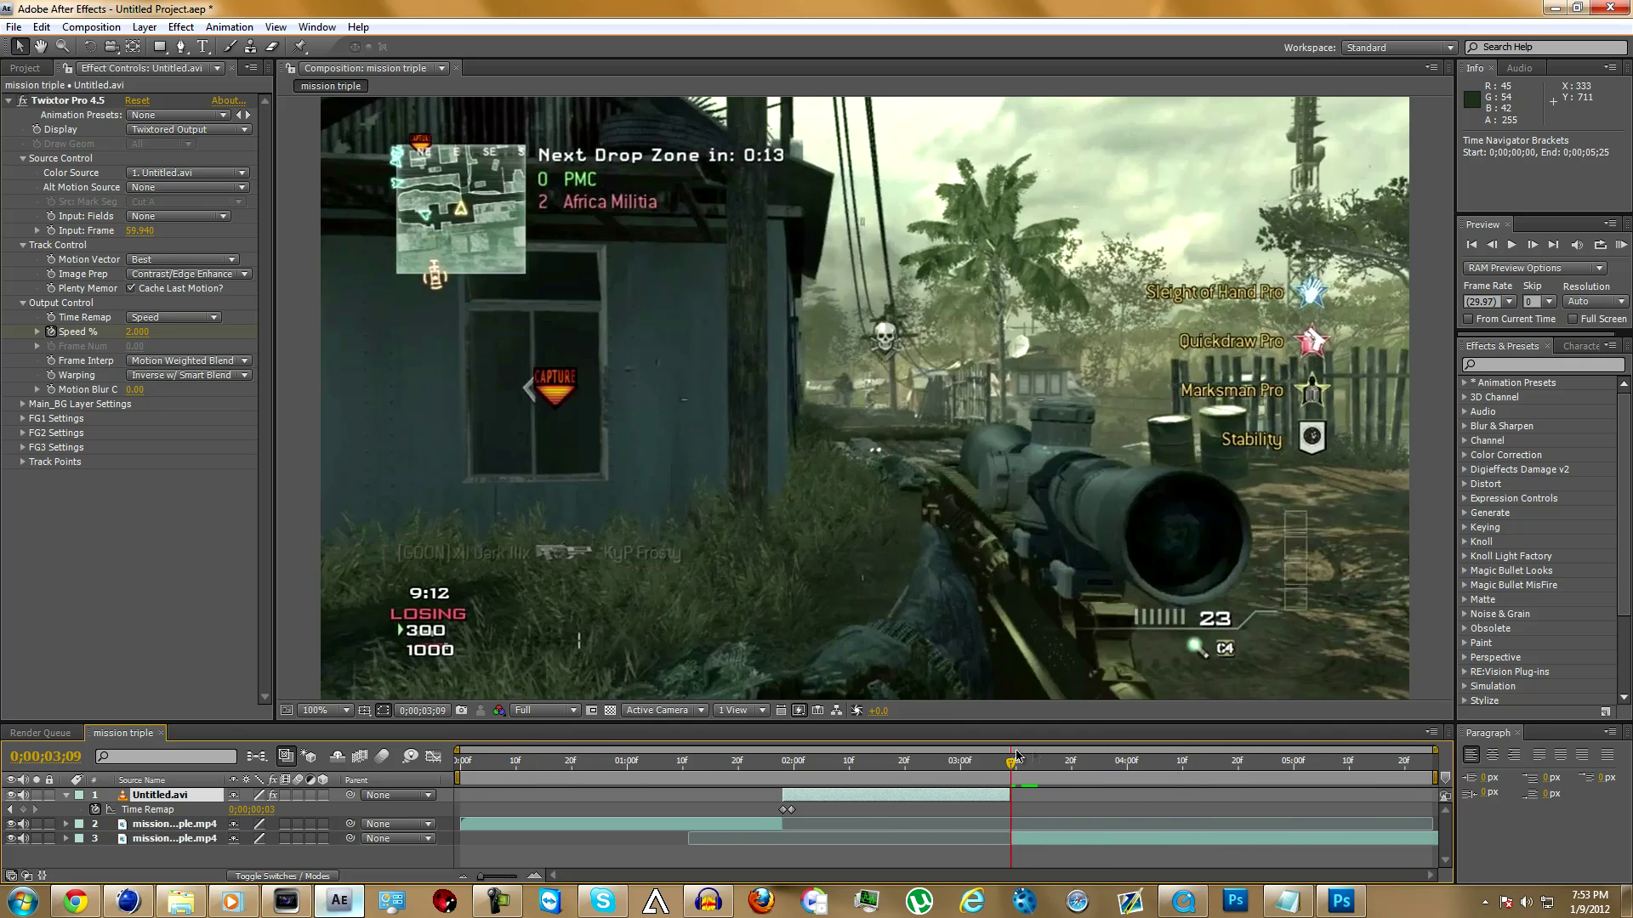
drag(762, 769, 1036, 780)
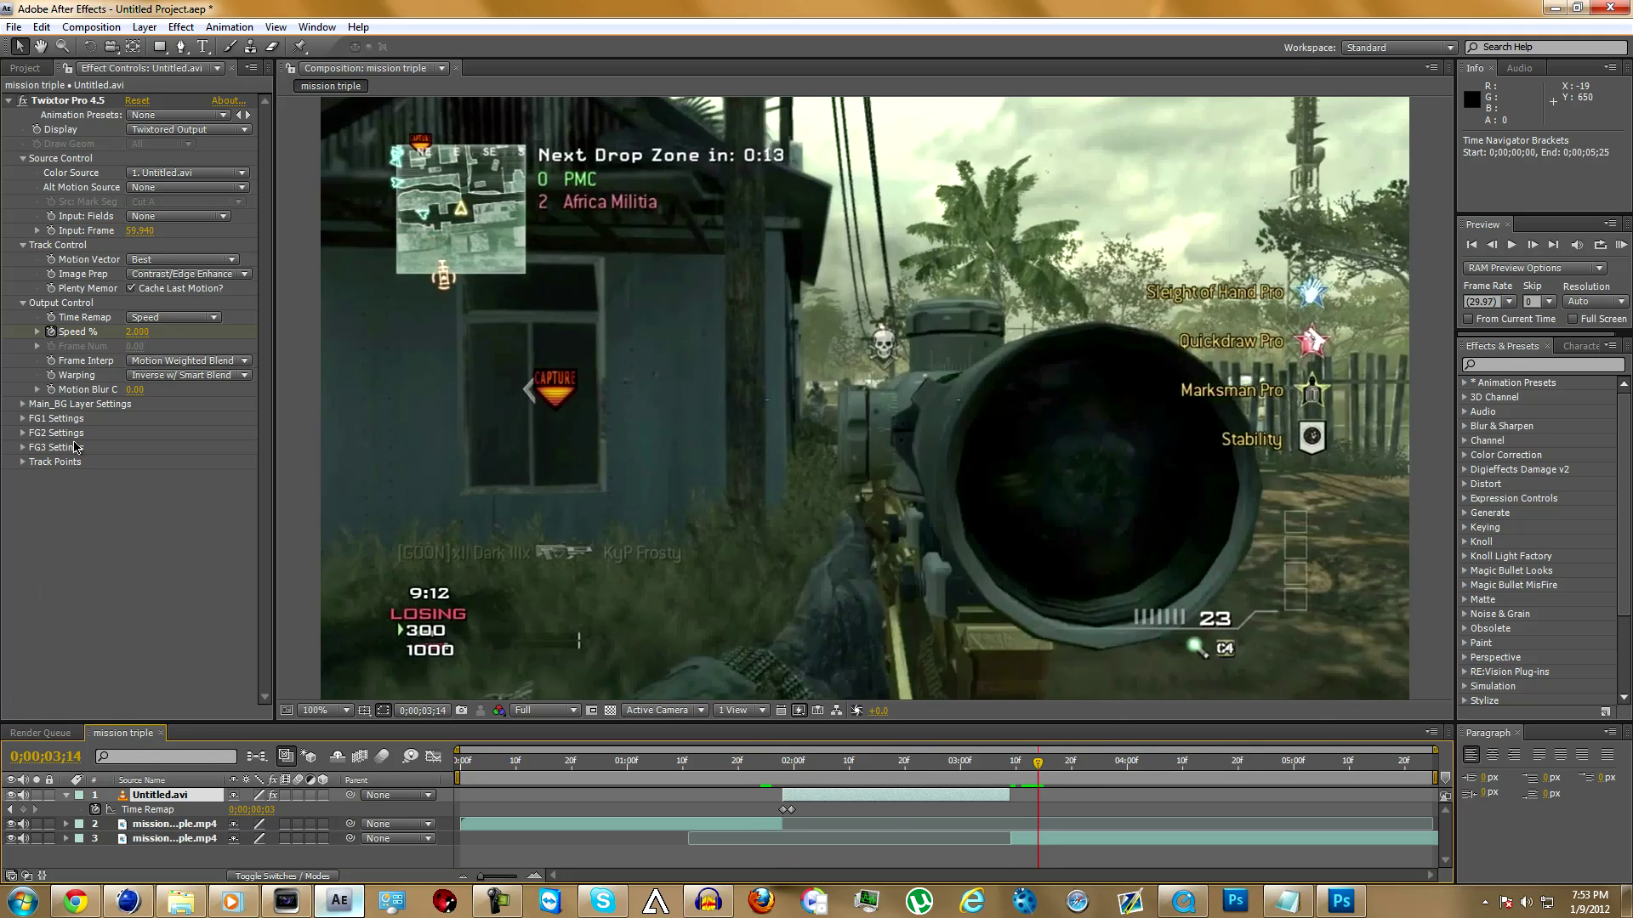
Add Adjustment Layer 1 as the top layer of the mission triple composition
click(179, 24)
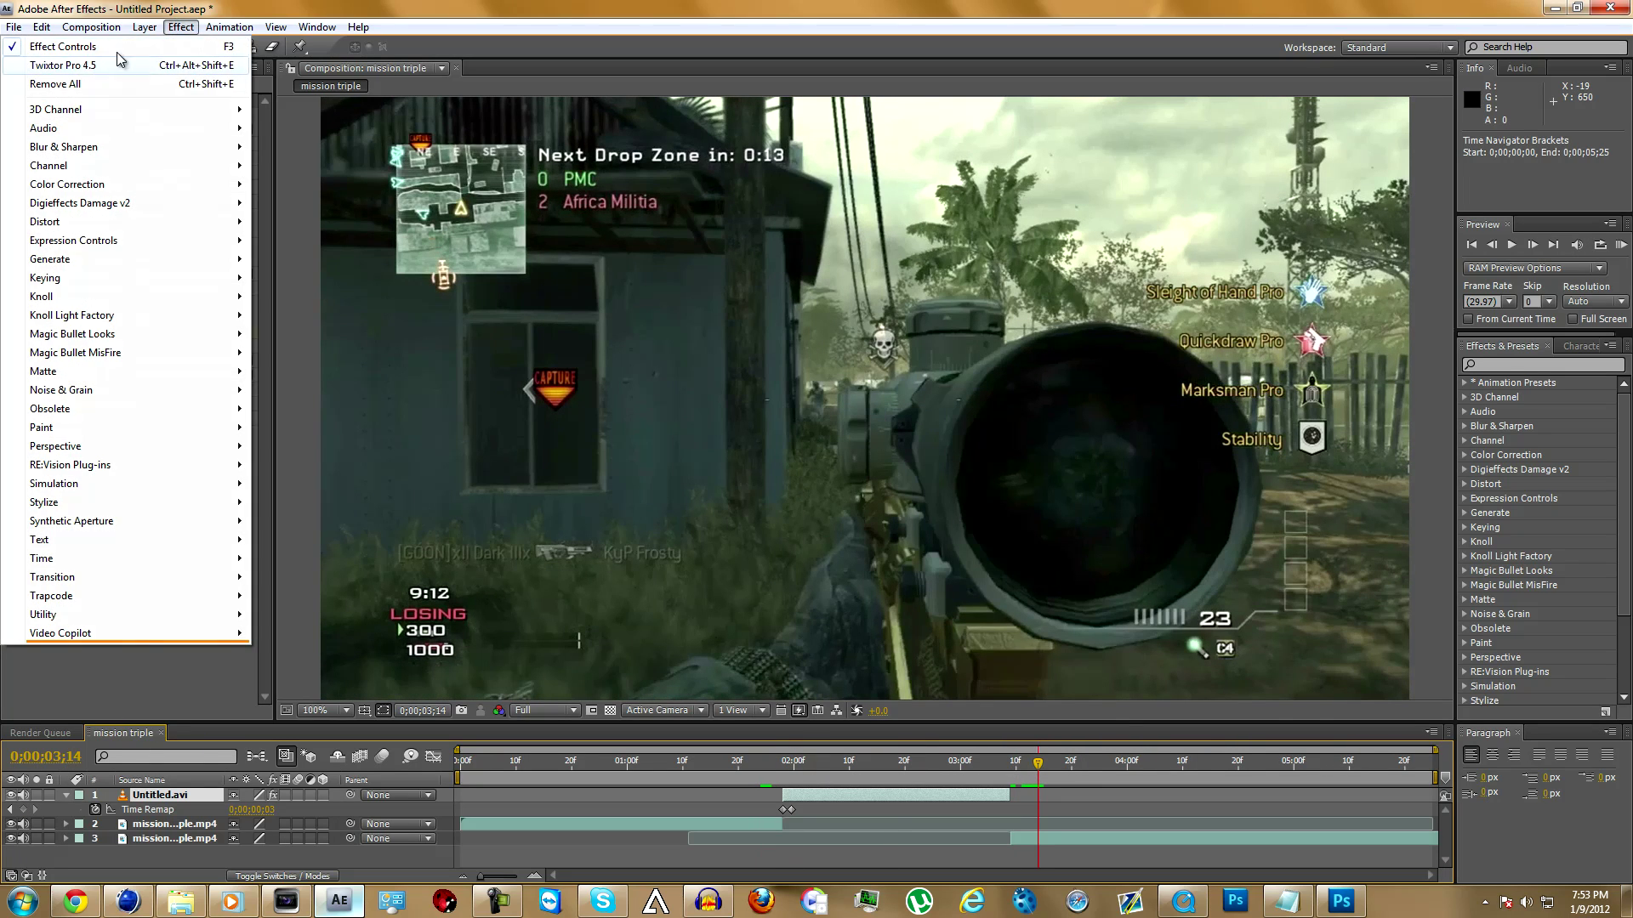
mouse_move(143, 27)
mouse_move(127, 53)
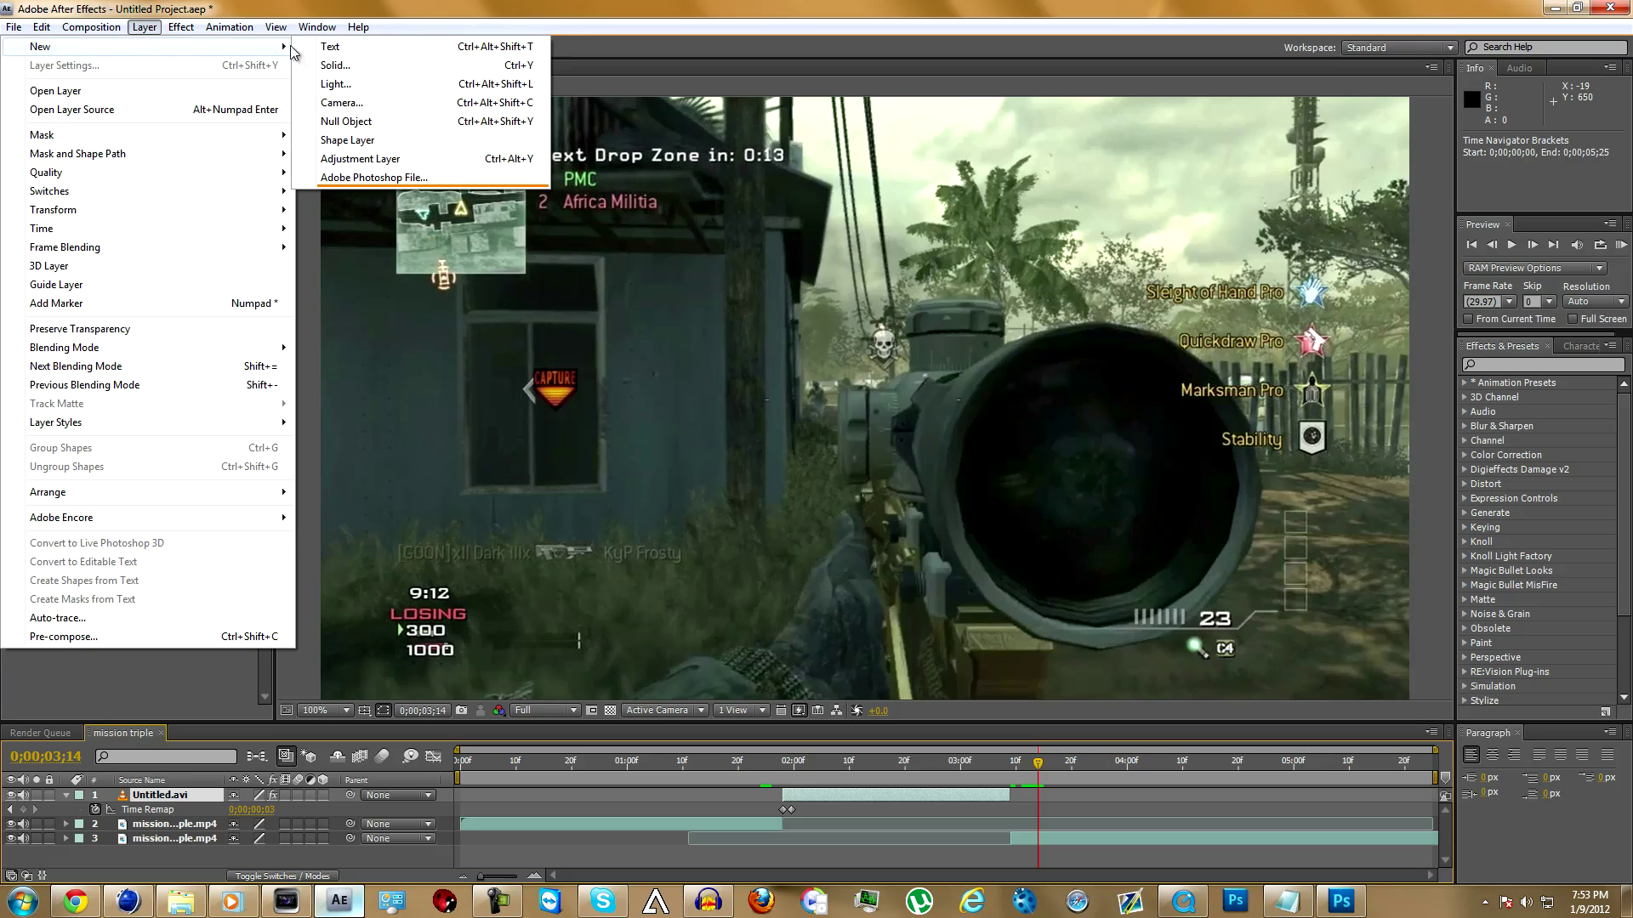
click(398, 159)
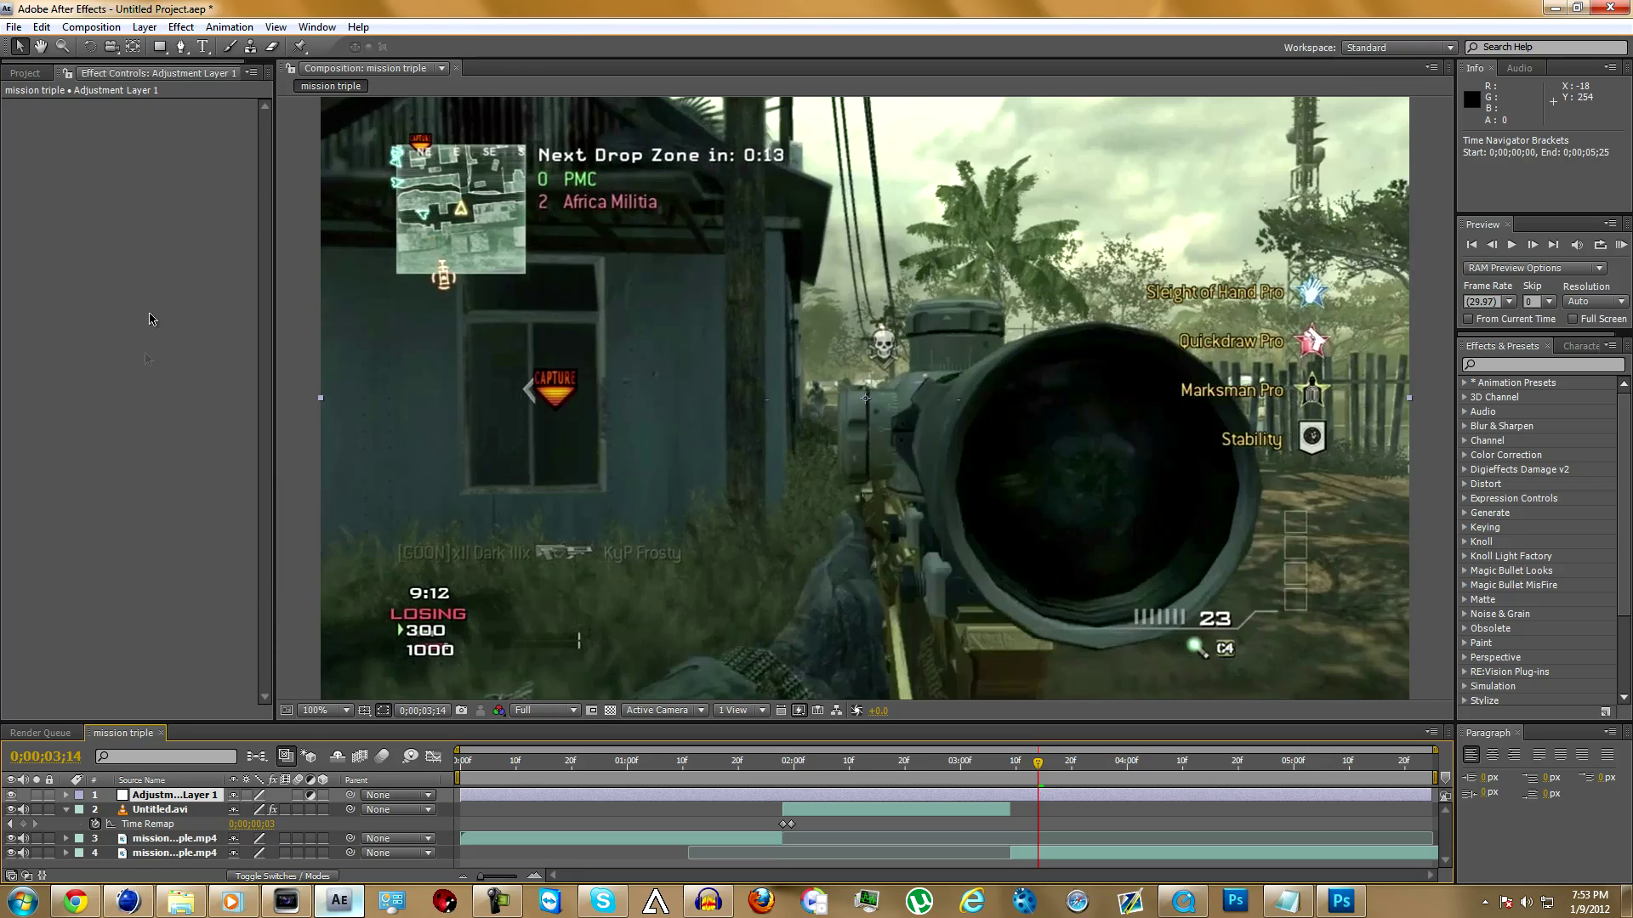
click(26, 73)
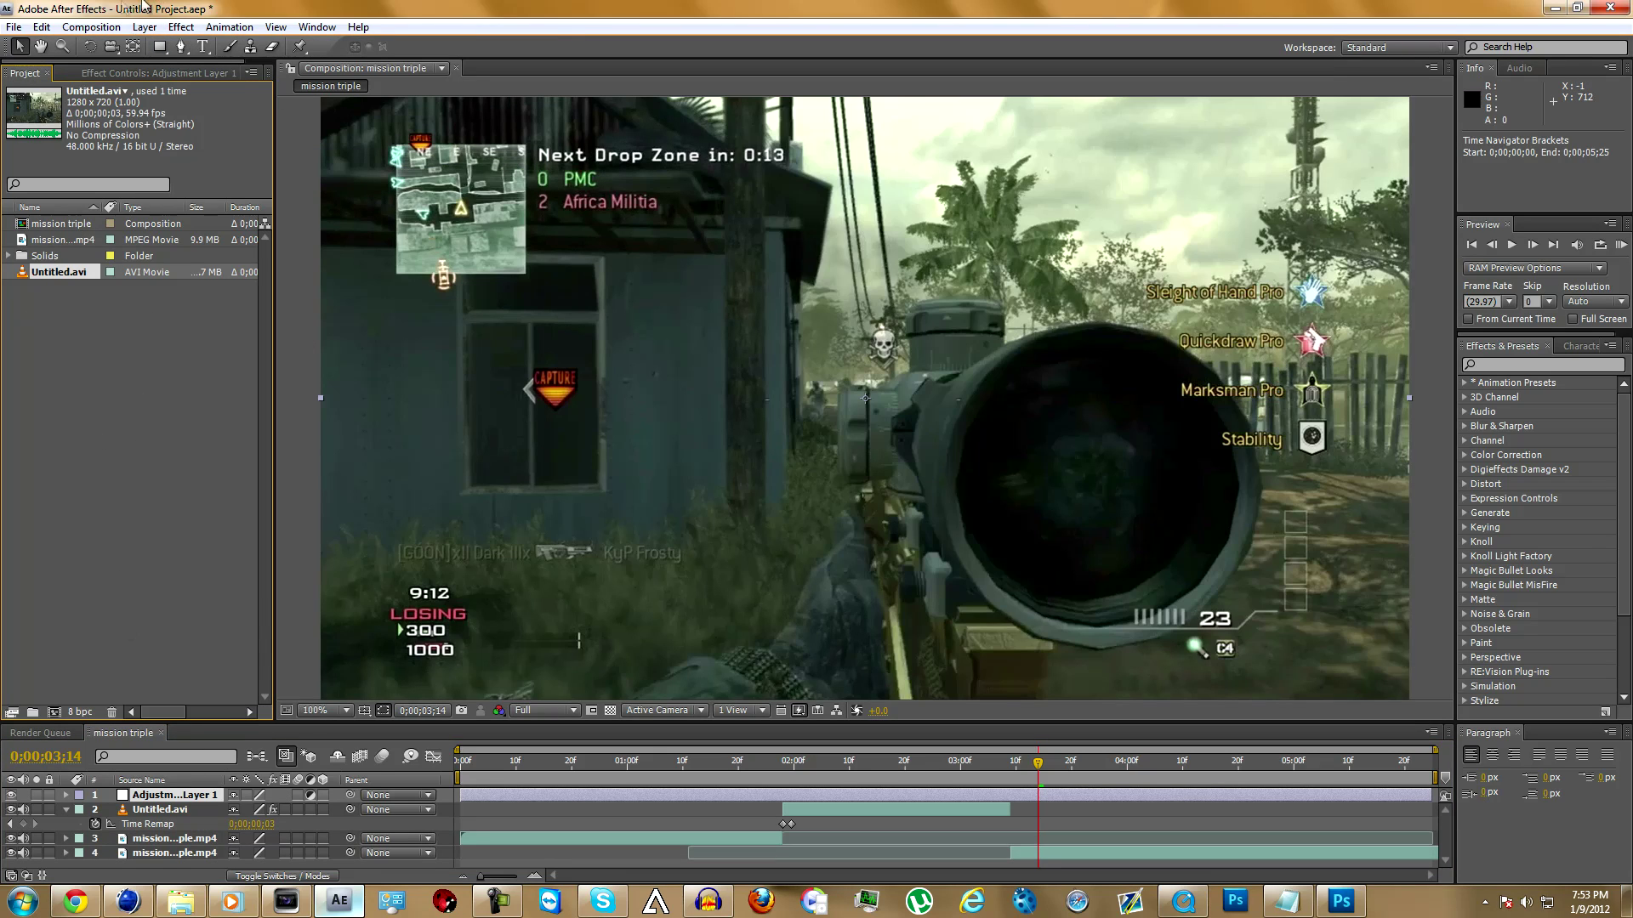
Queue the Untitled composition with Best Settings and Lossless output to Untitled_1.avi
click(120, 30)
click(137, 271)
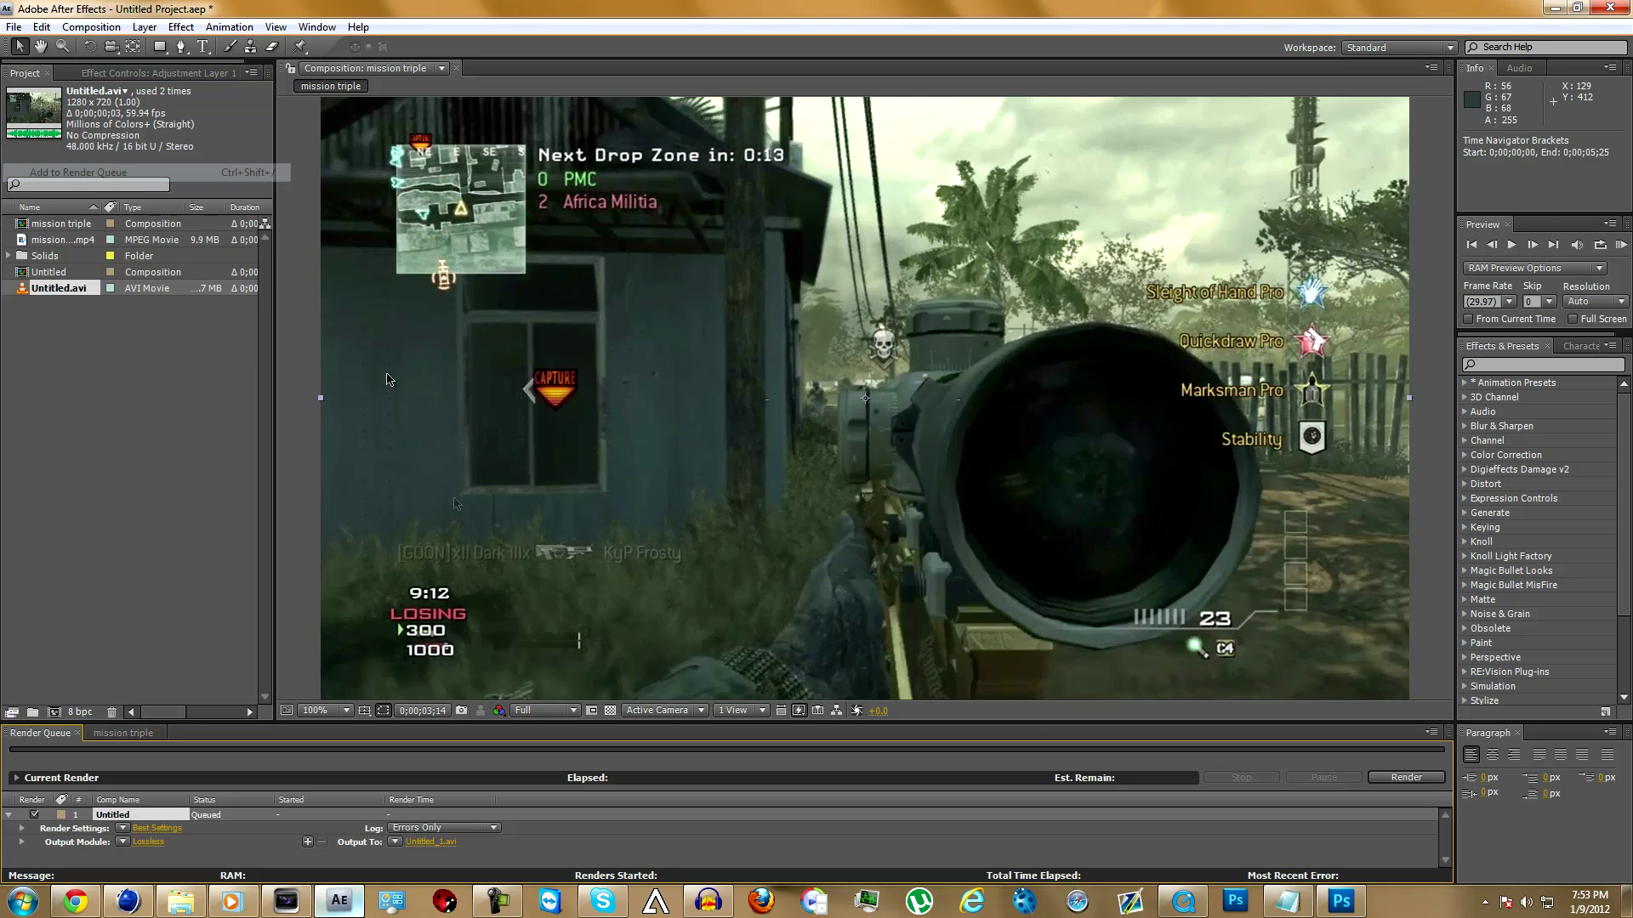
click(157, 828)
click(942, 647)
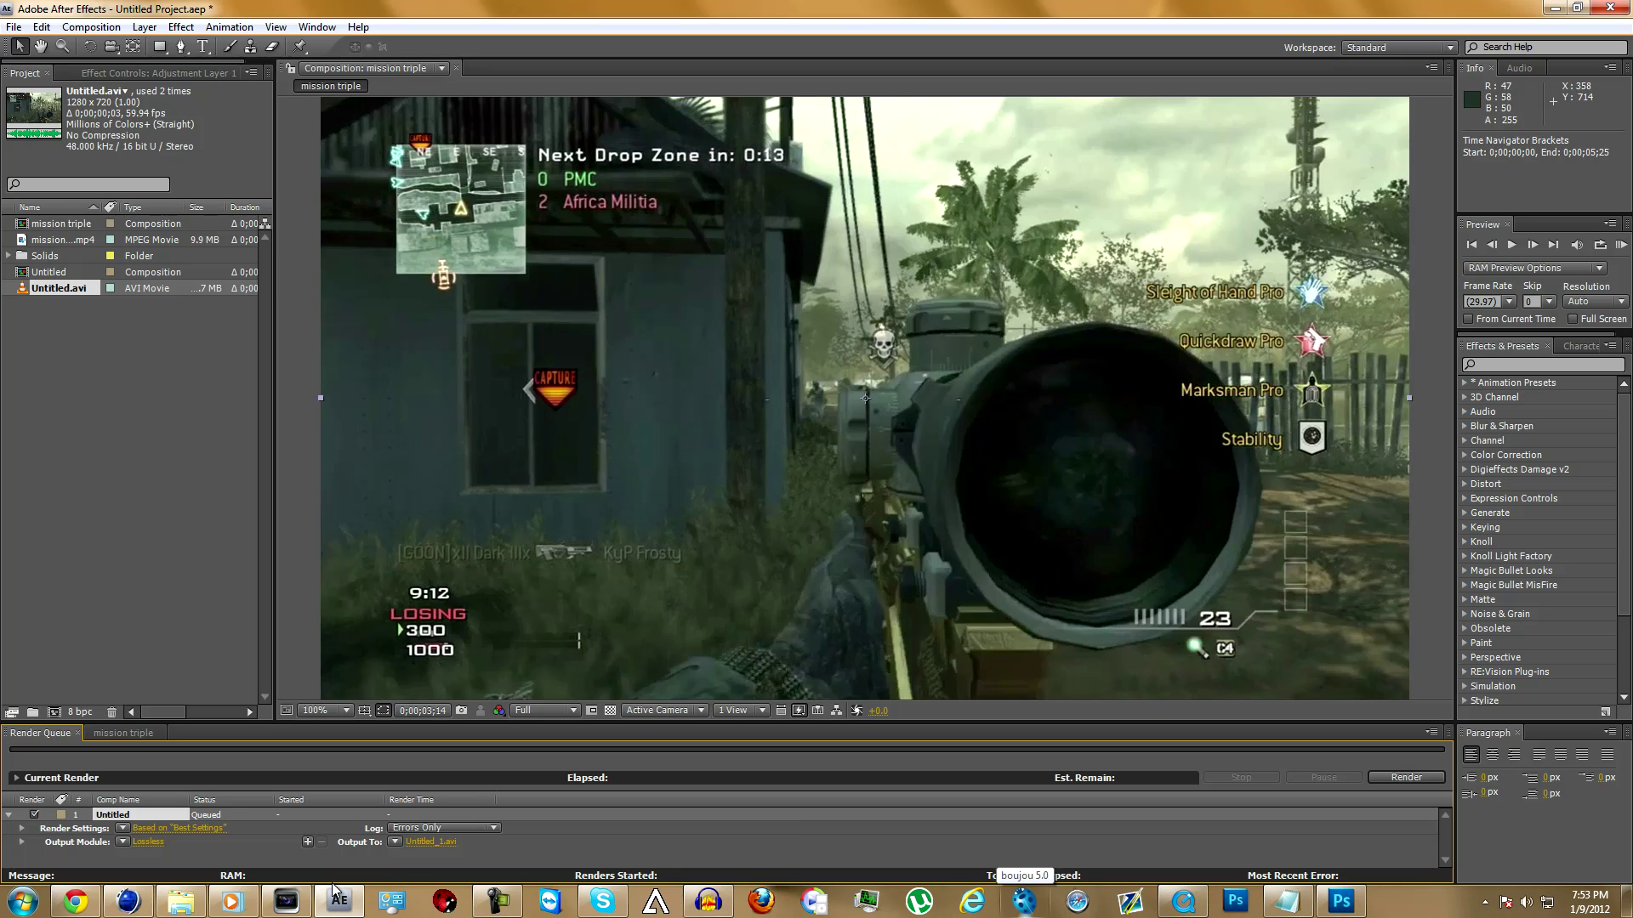
click(300, 903)
click(306, 908)
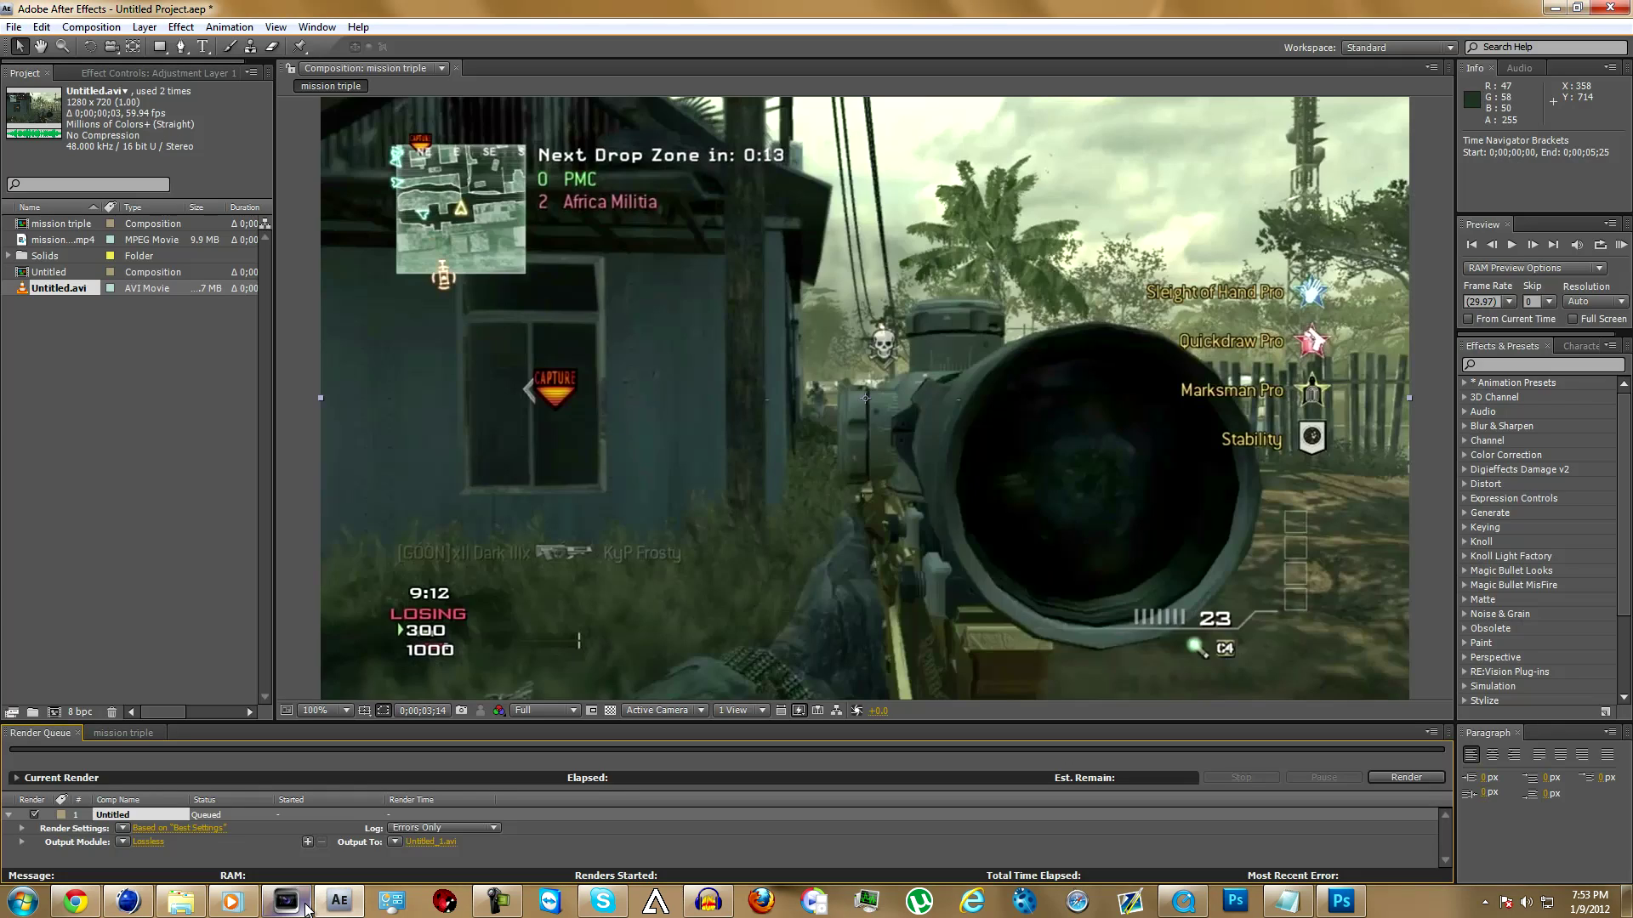